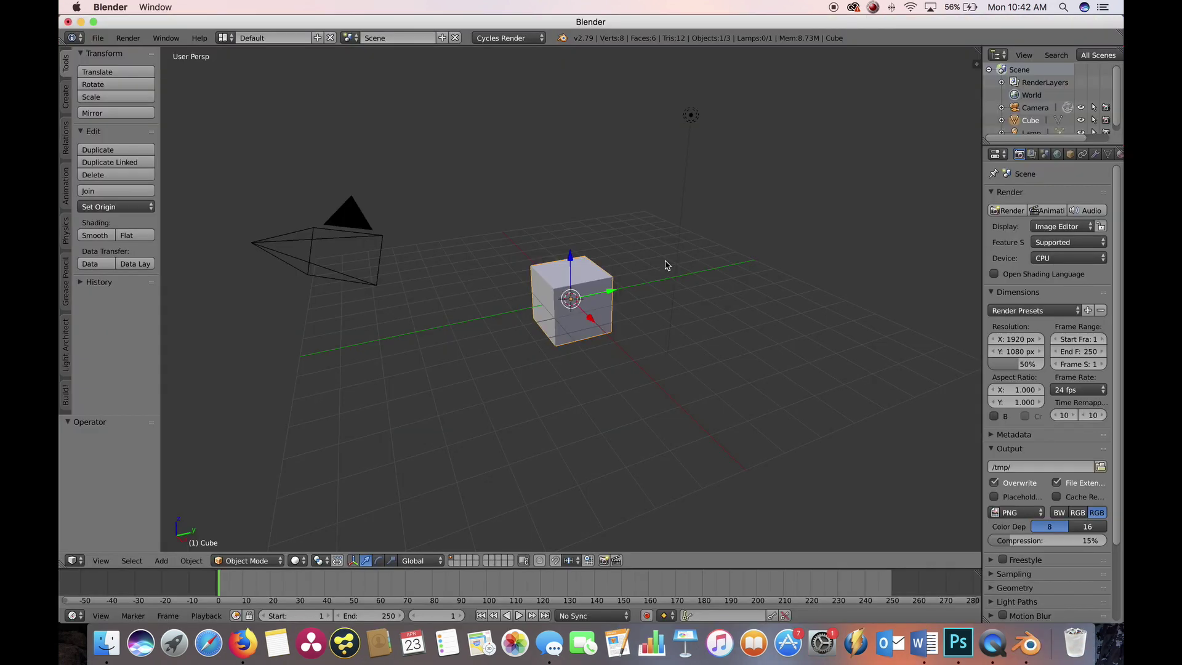
Step: Show the file formats available for import in Blender
left_click(97, 37)
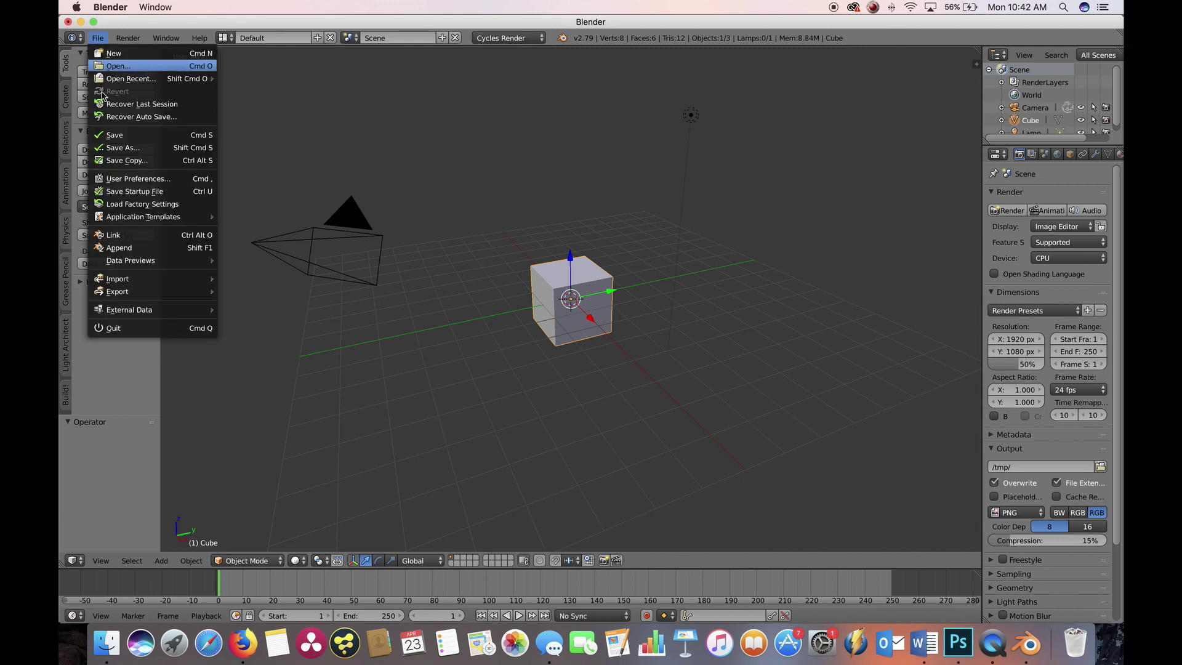
left_click(97, 38)
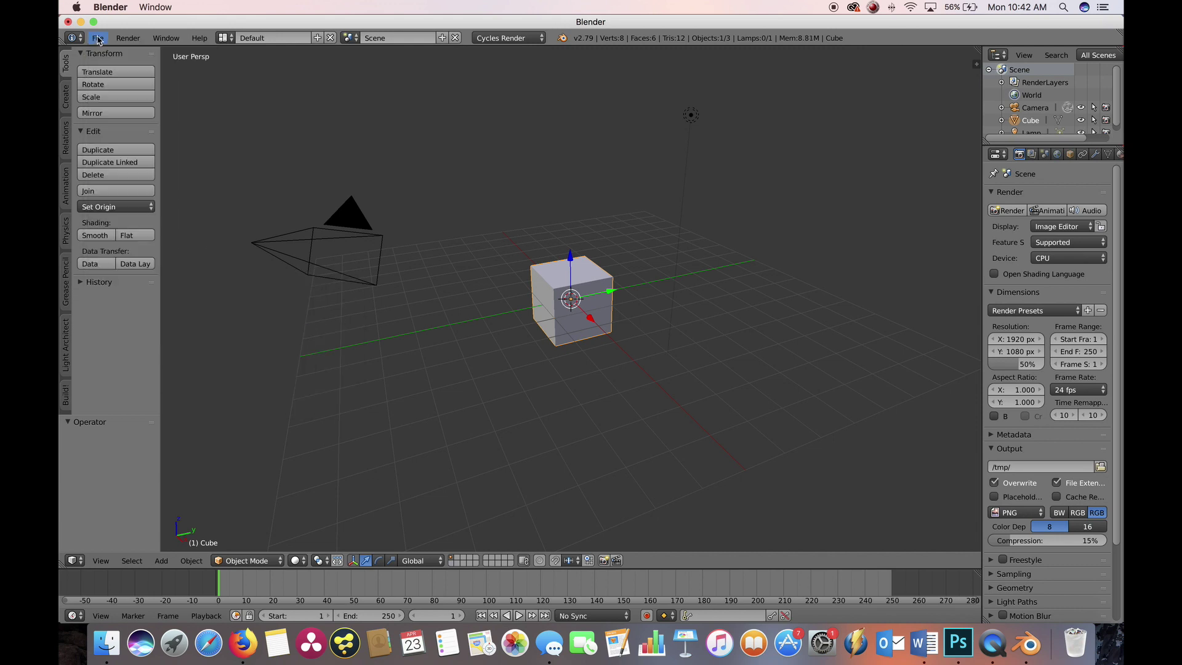
left_click(97, 38)
mouse_move(184, 278)
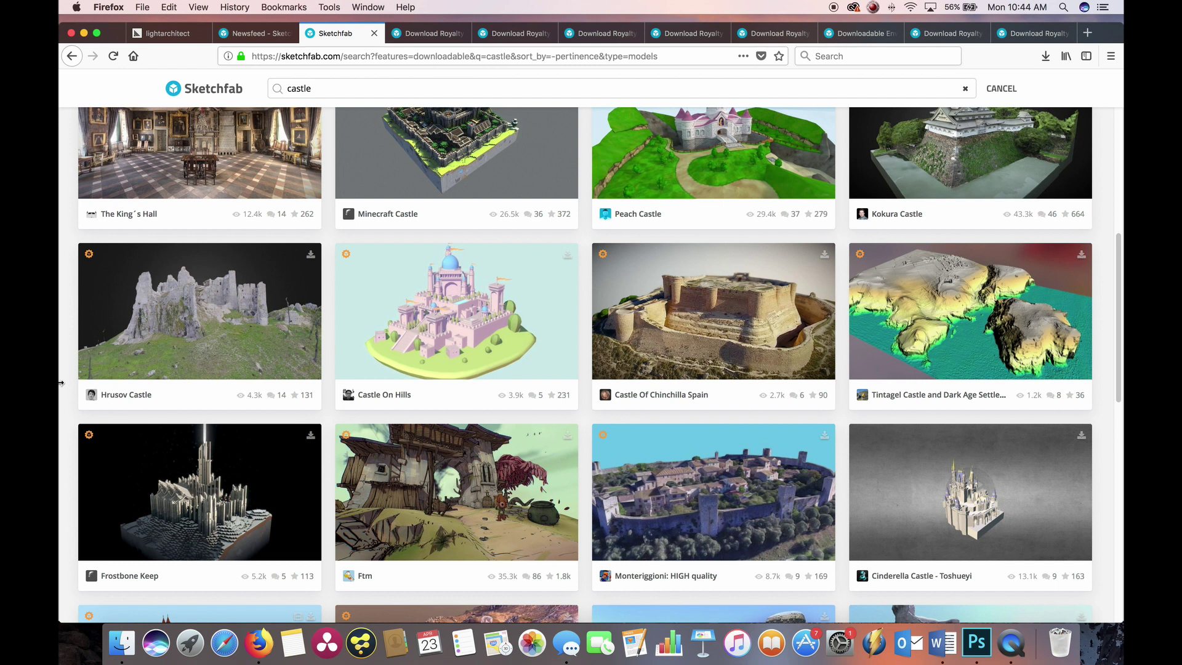
Step: Switch to Firefox and browse the downloadable castle models in the Sketchfab search results
scroll(61, 377, "up", 2)
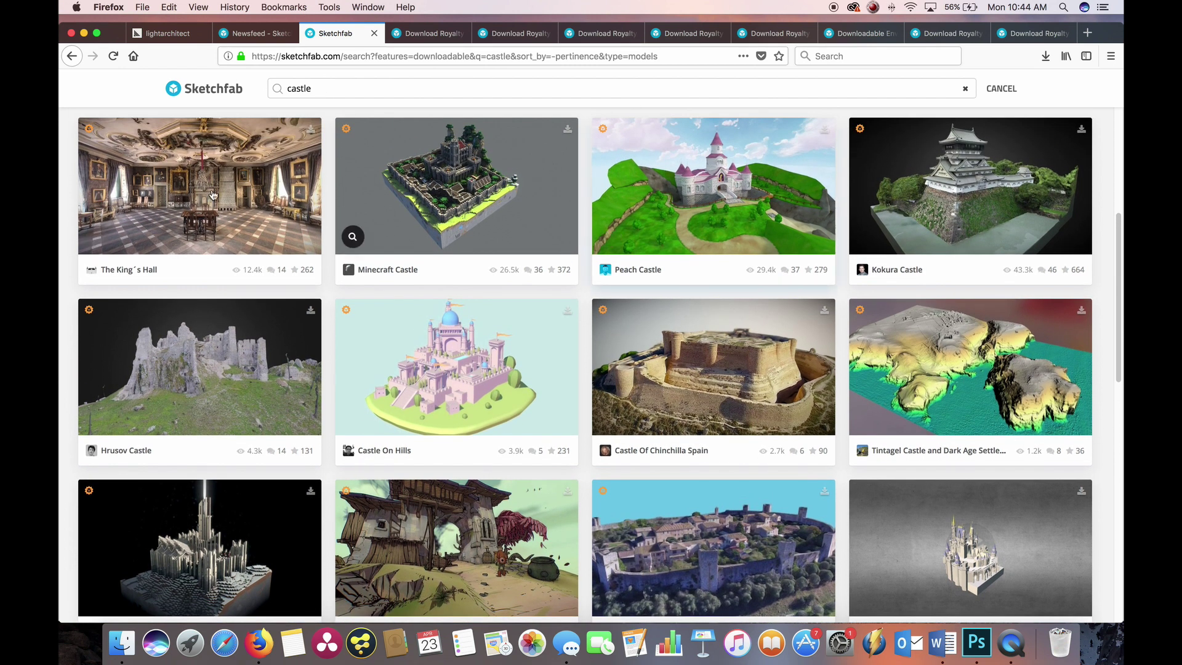
scroll(648, 400, "down", 5)
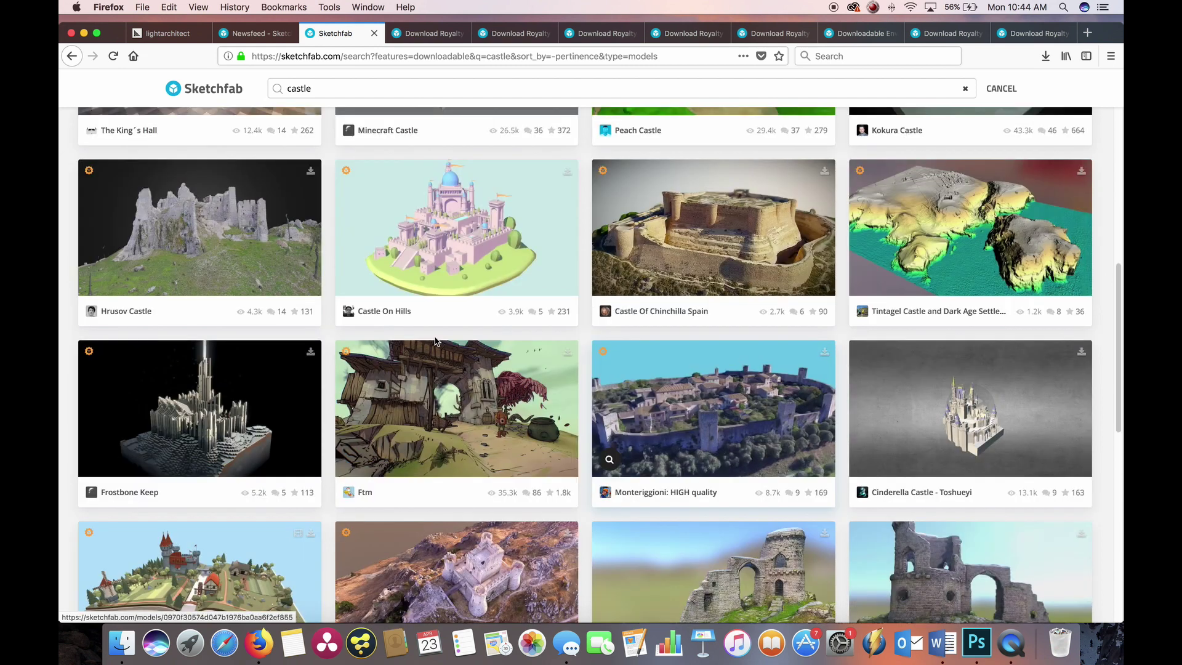
scroll(683, 378, "down", 2)
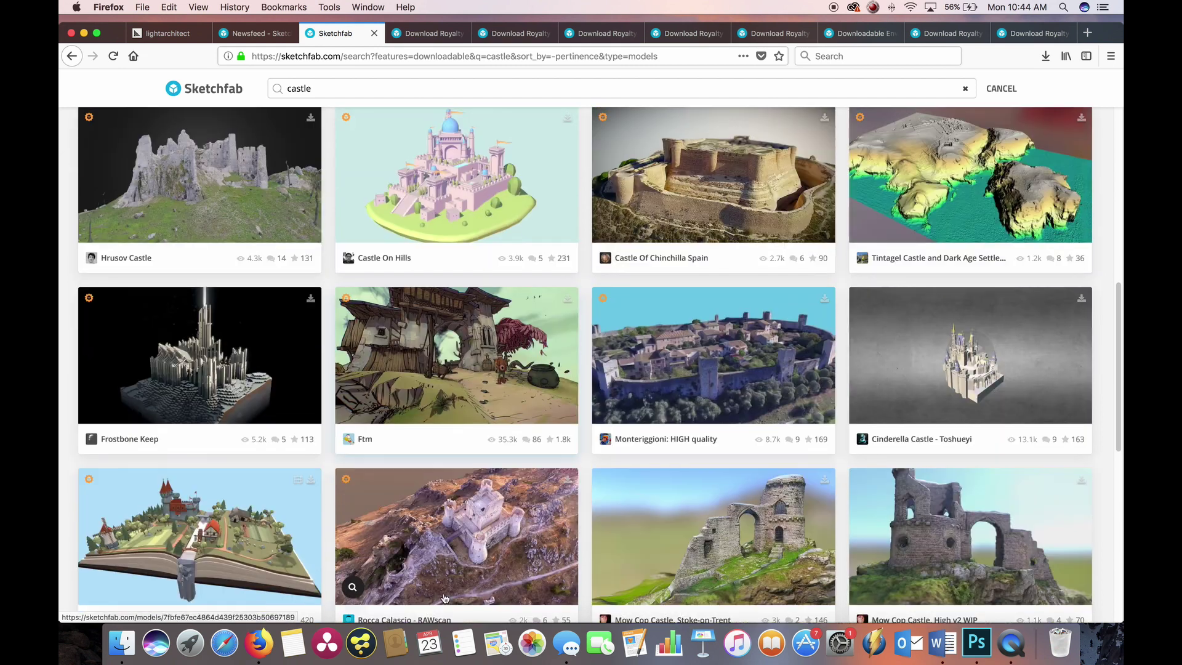
scroll(773, 466, "down", 3)
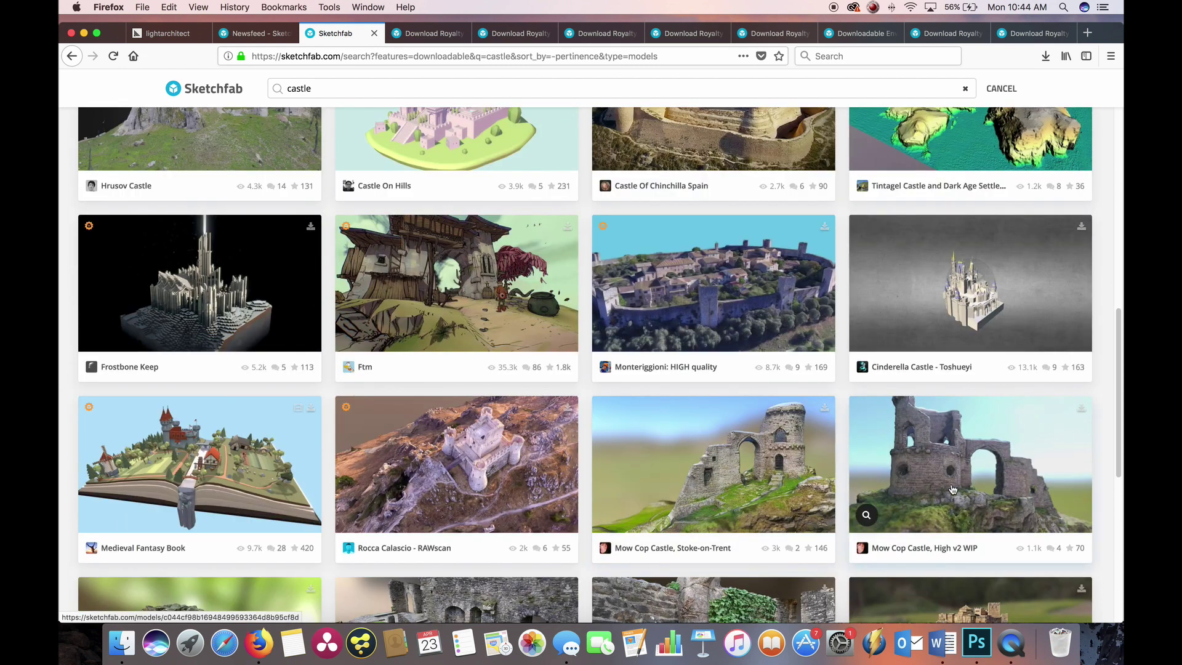
Step: Look through the open Sketchfab model pages, from Spa & Resort and Abandoned Warehouse to Mansion and Loarre Castle
key("ctrl+Tab")
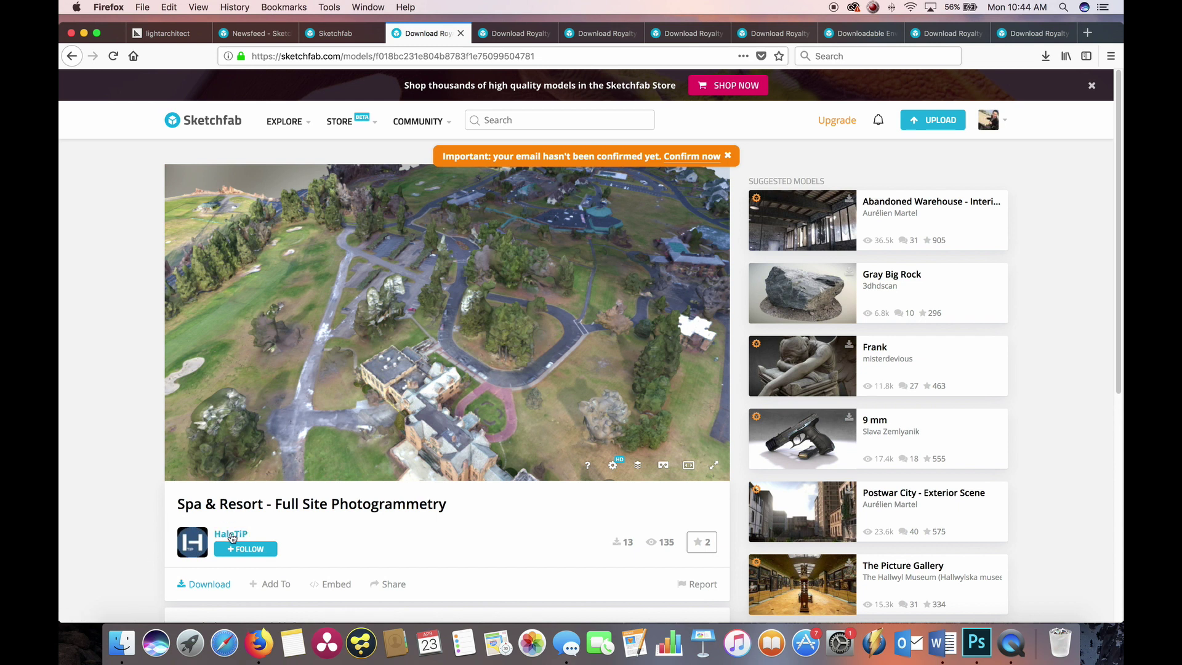
scroll(270, 561, "down", 2)
left_click_drag(253, 563, 407, 563)
scroll(408, 563, "up", 2)
left_click(515, 33)
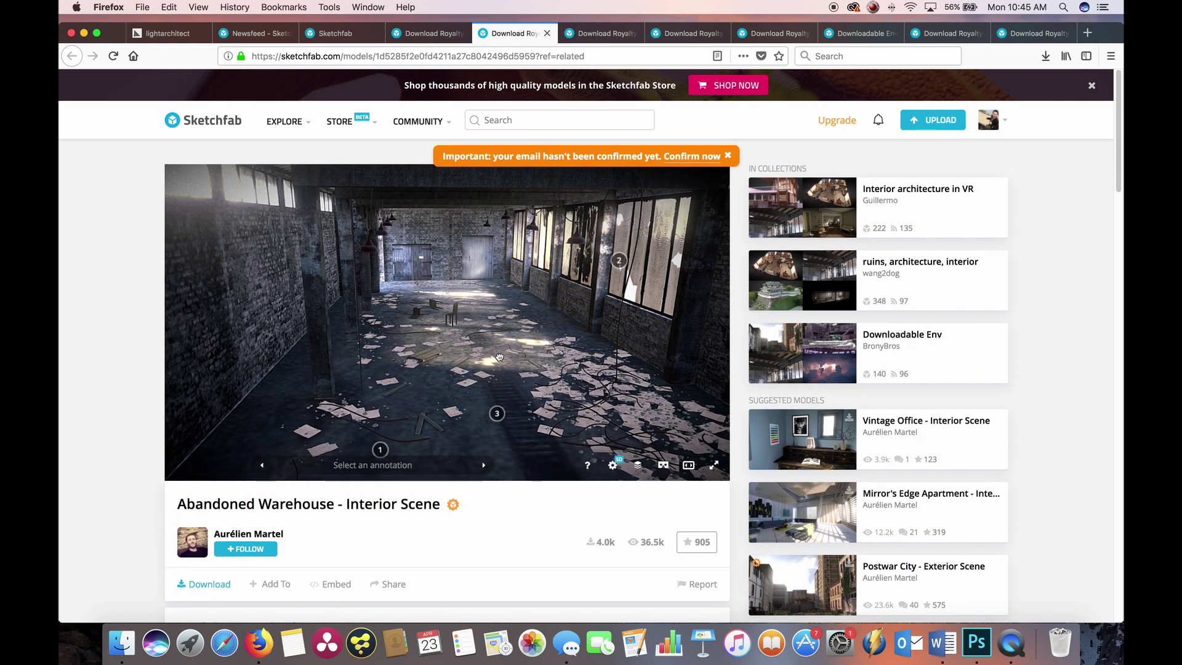
left_click_drag(499, 357, 446, 381)
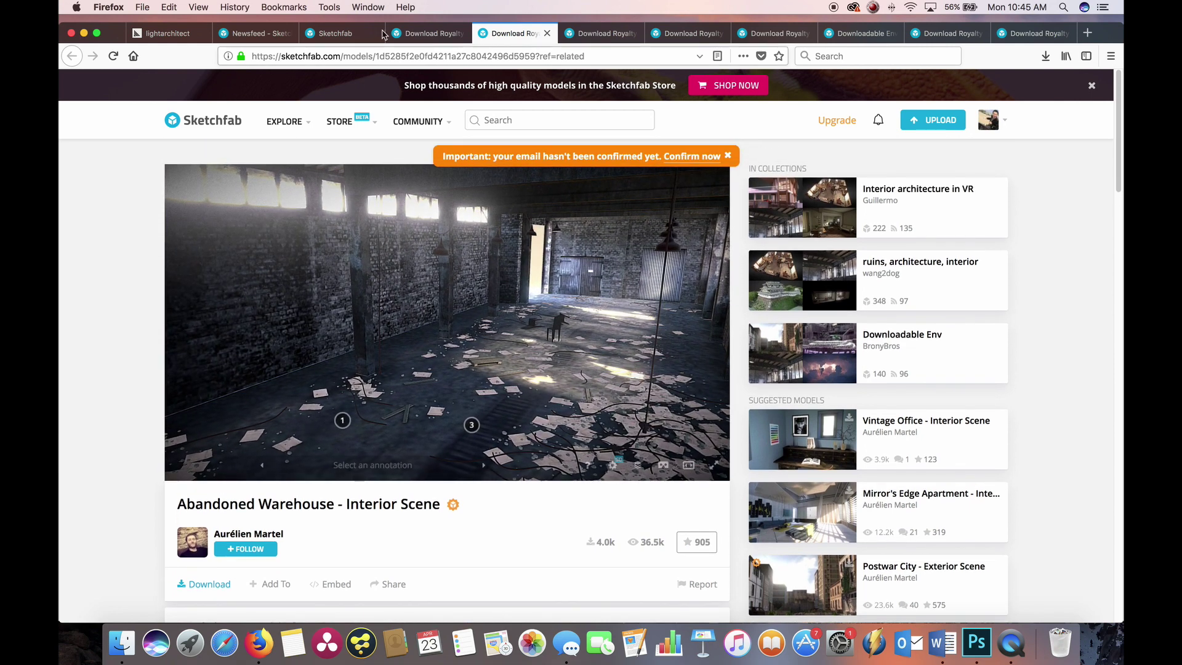
key("ctrl+Tab")
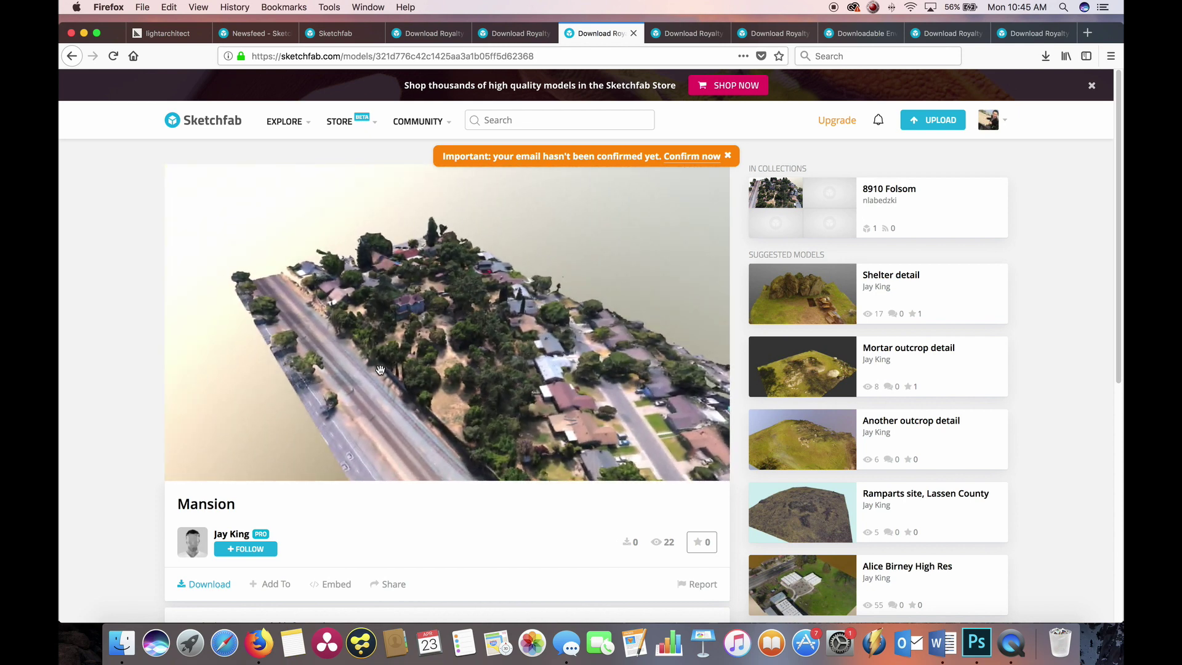
key("ctrl+Tab")
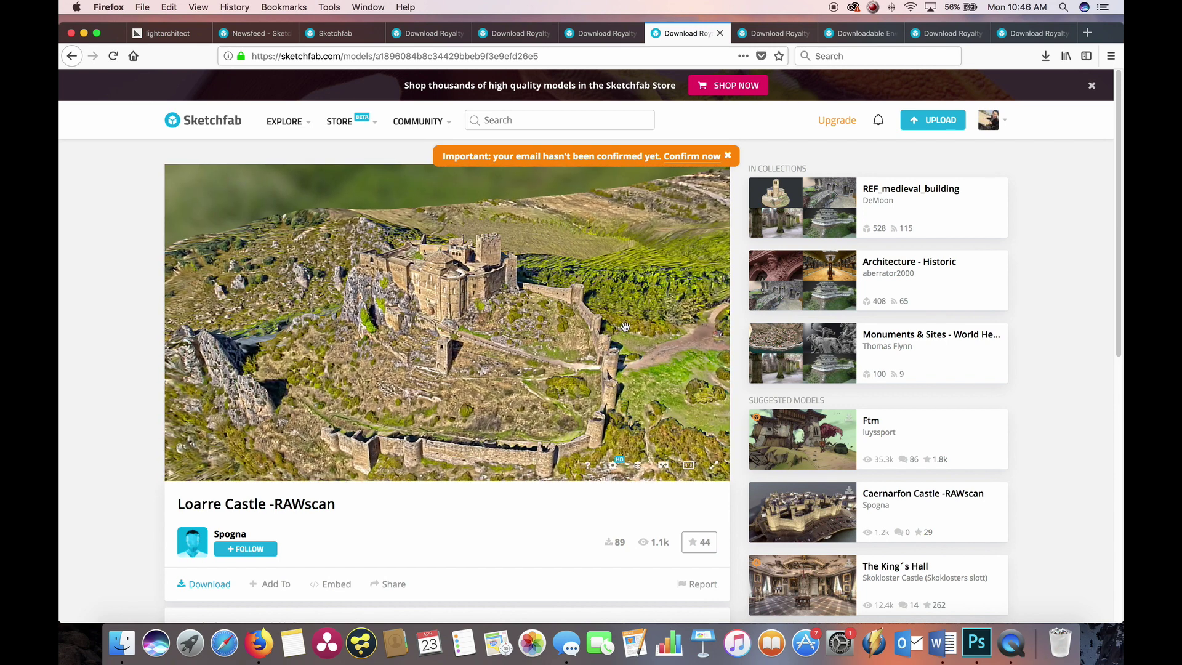
Step: Go to the Varignana New model page and check its title, licence terms and description
key("super+9")
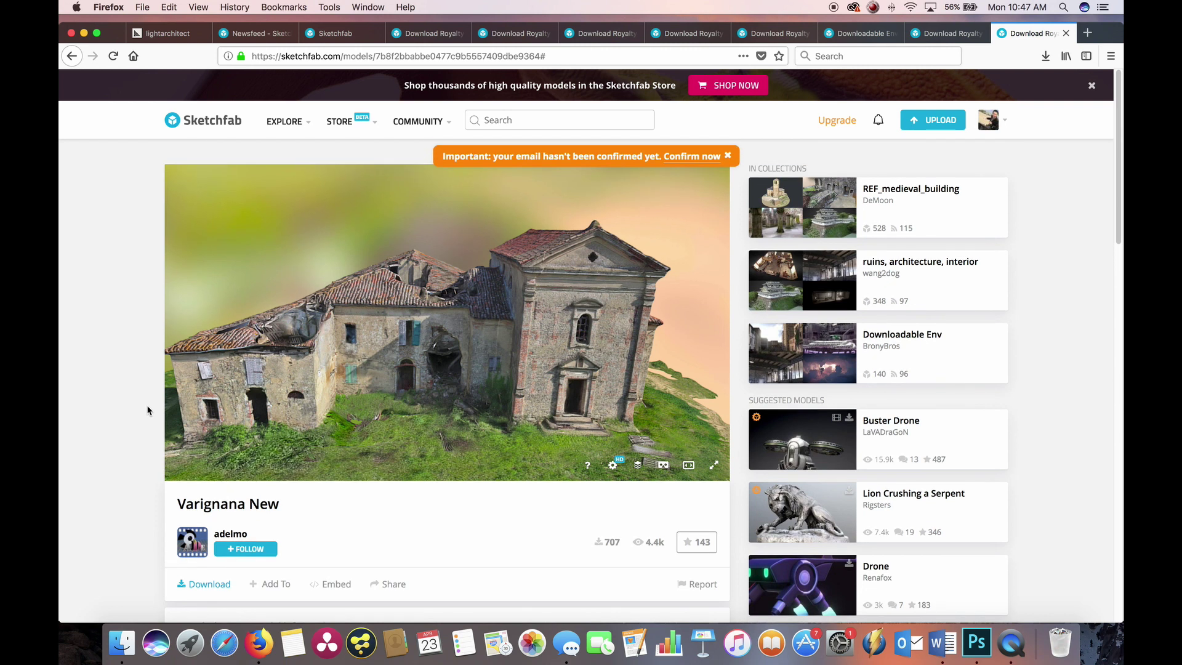
left_click_drag(178, 506, 208, 508)
left_click(298, 531)
scroll(297, 532, "down", 3)
left_click_drag(252, 565, 440, 565)
left_click(436, 565)
left_click(202, 504)
Step: Check the source format in the model information of Varignana New
scroll(259, 492, "down", 2)
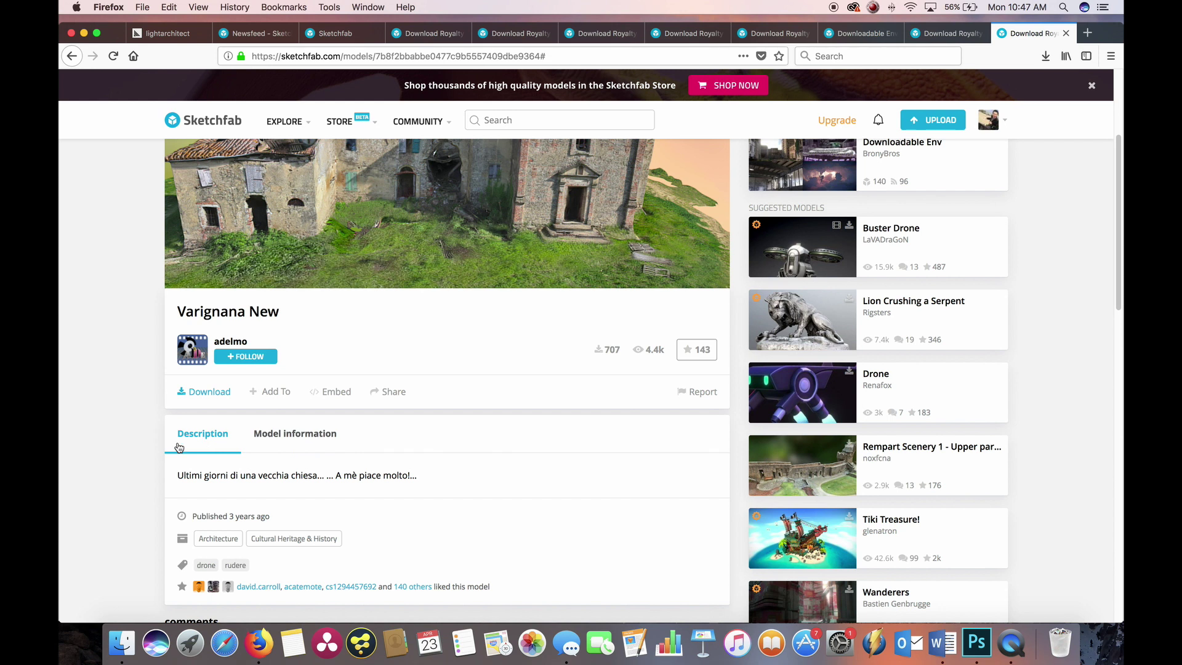
left_click(280, 434)
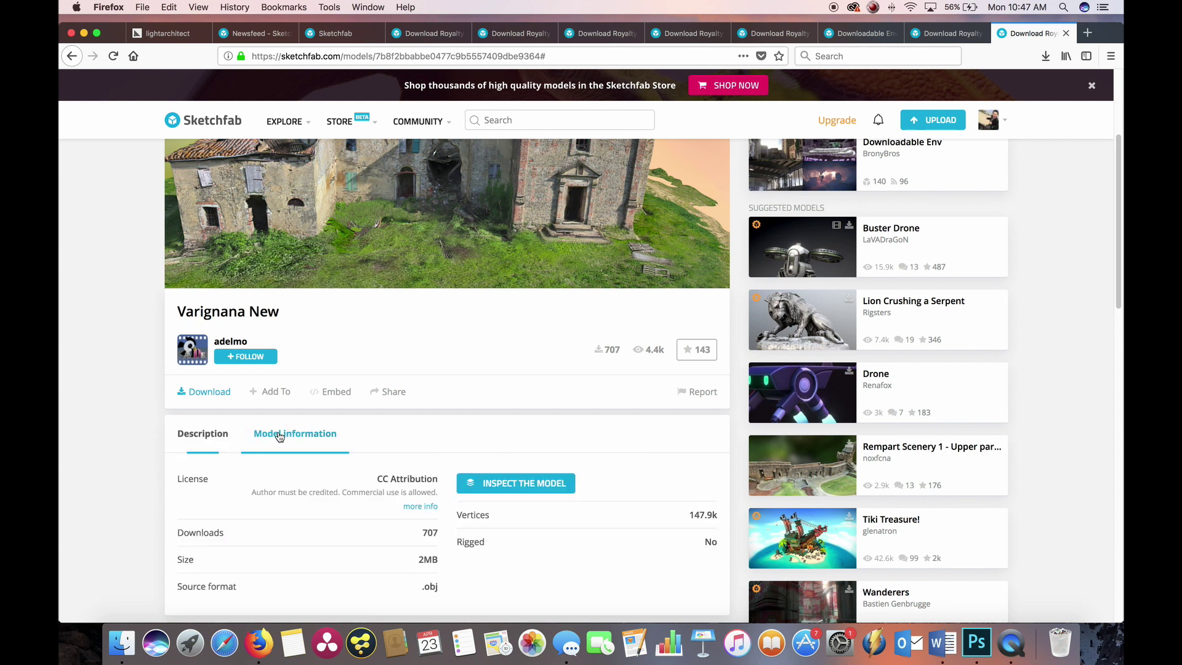
scroll(308, 542, "down", 1)
left_click_drag(419, 566, 442, 568)
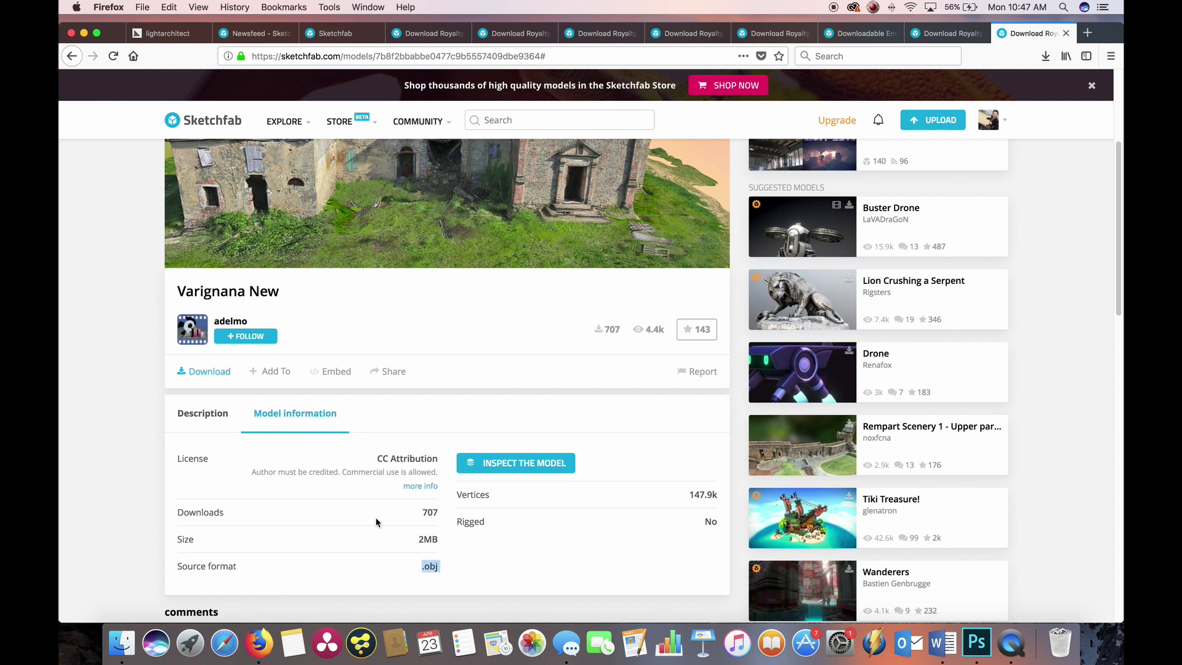
left_click(435, 570)
scroll(382, 538, "up", 3)
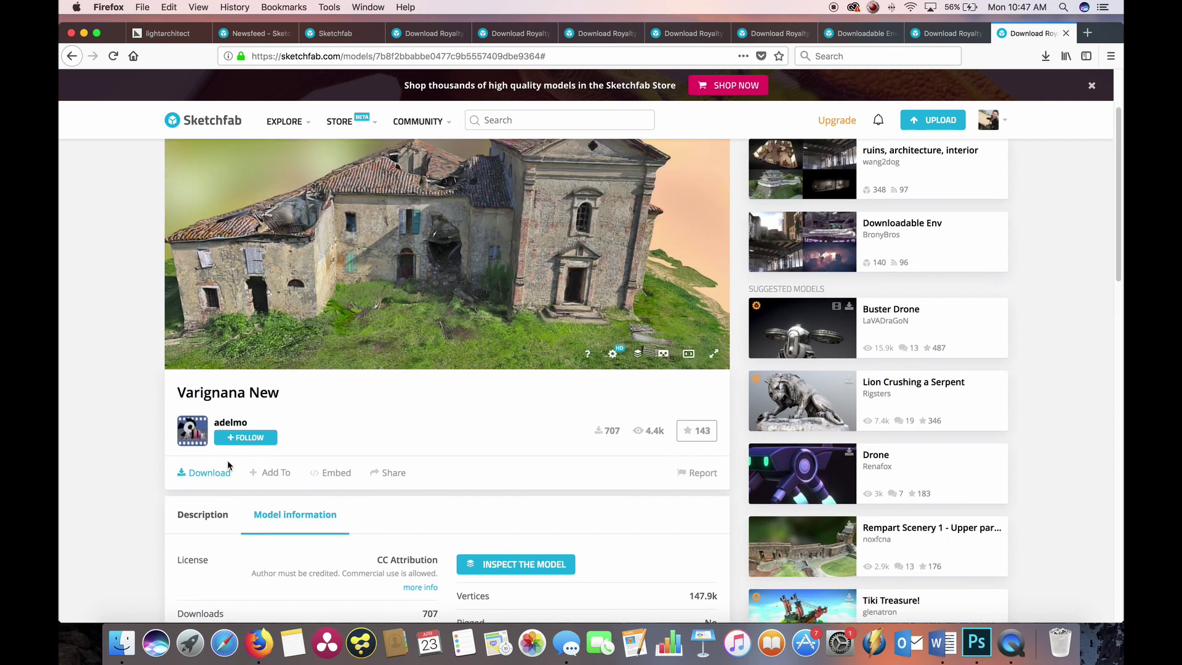
Step: Download the Varignana New model in its original format and save varignana-new.zip
left_click(191, 476)
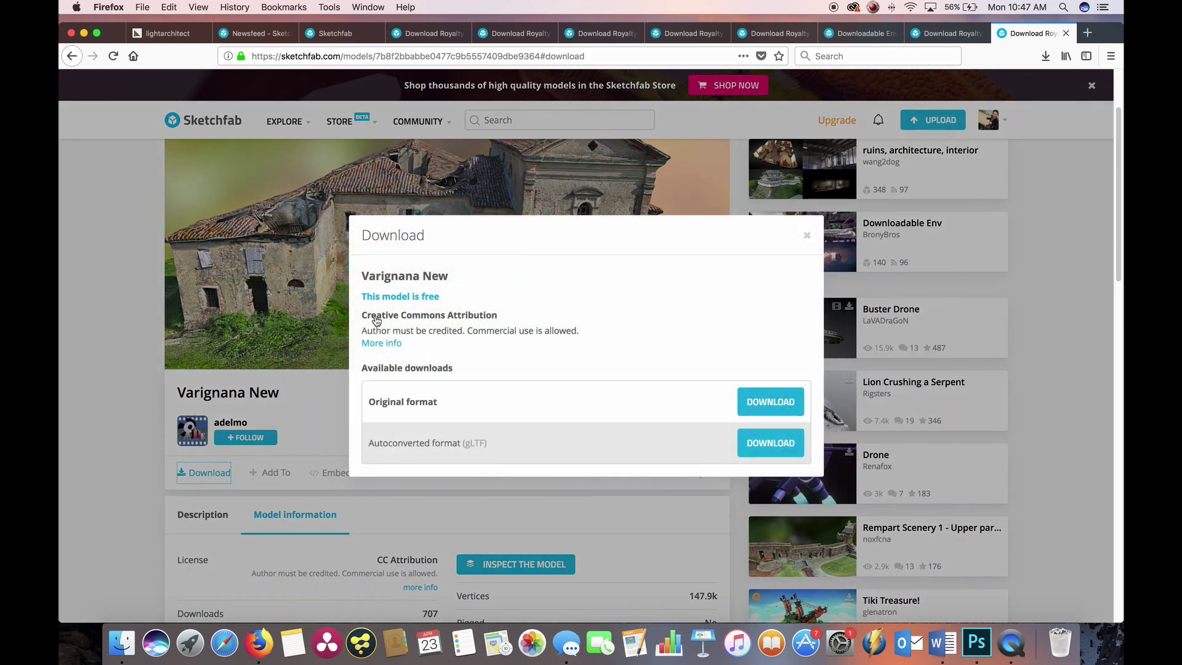
left_click(770, 404)
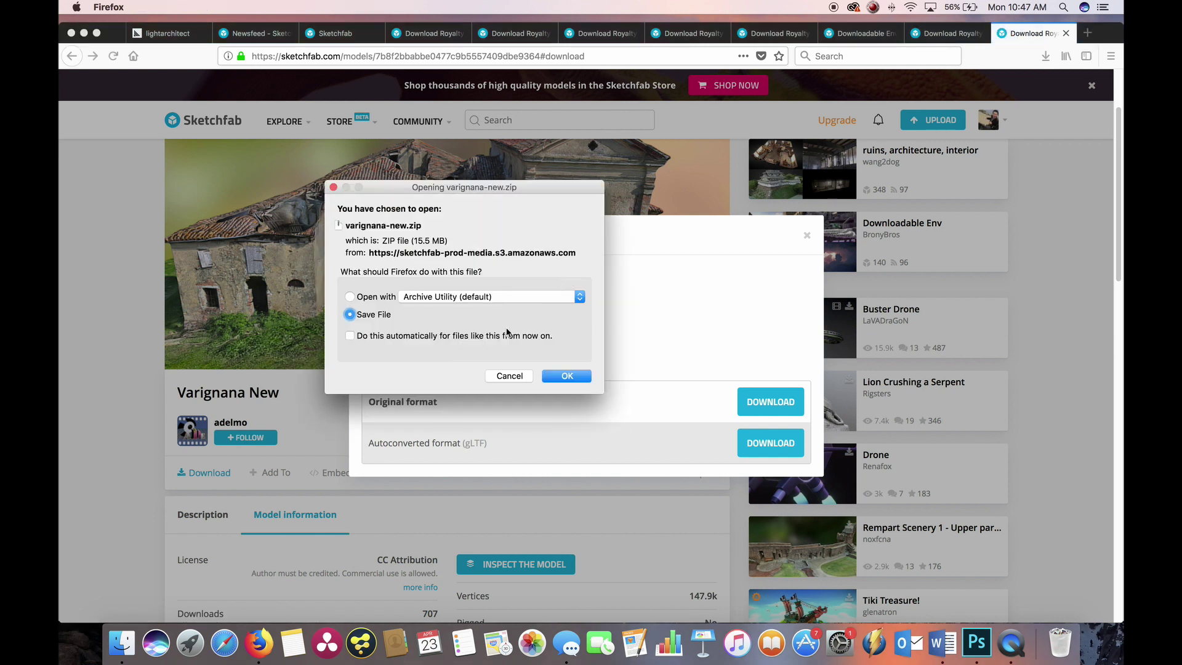
left_click(567, 376)
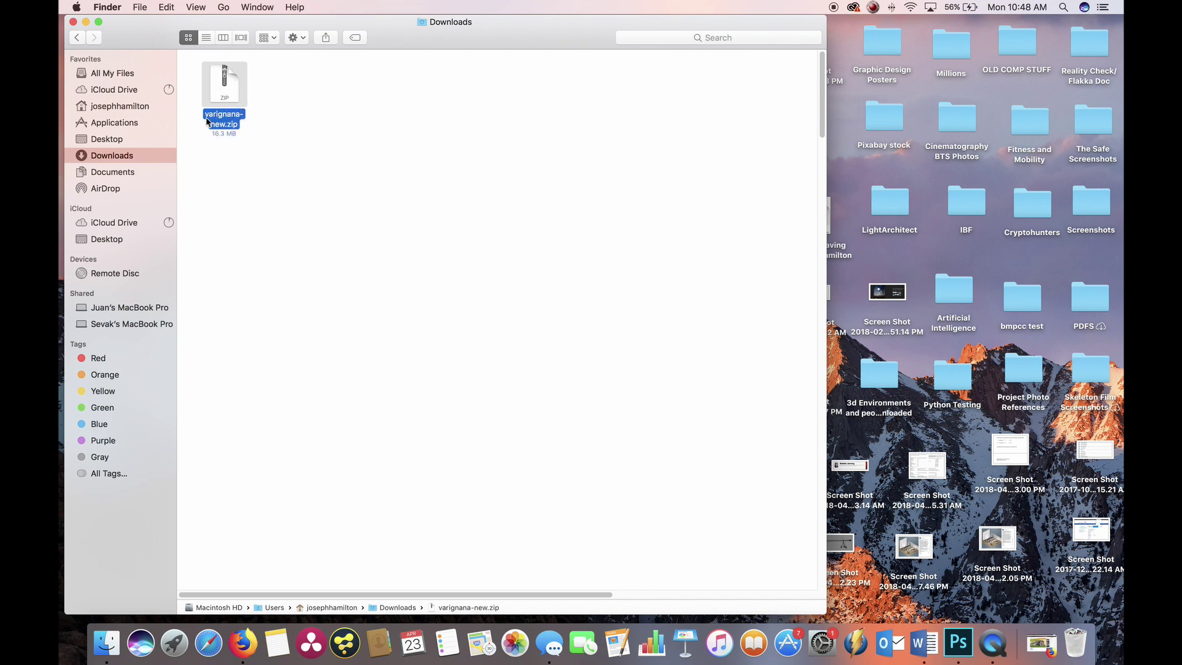
Step: In Finder, extract varignana-new.zip in Downloads and the zip archive inside its source folder
right_click(223, 101)
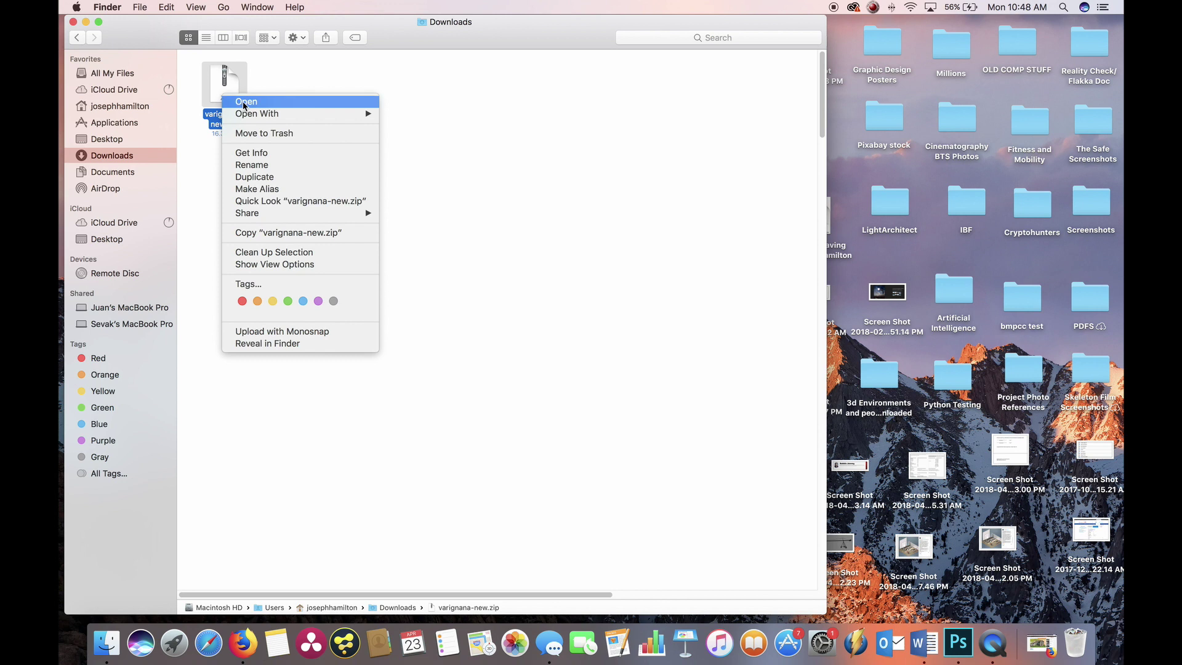
left_click(243, 103)
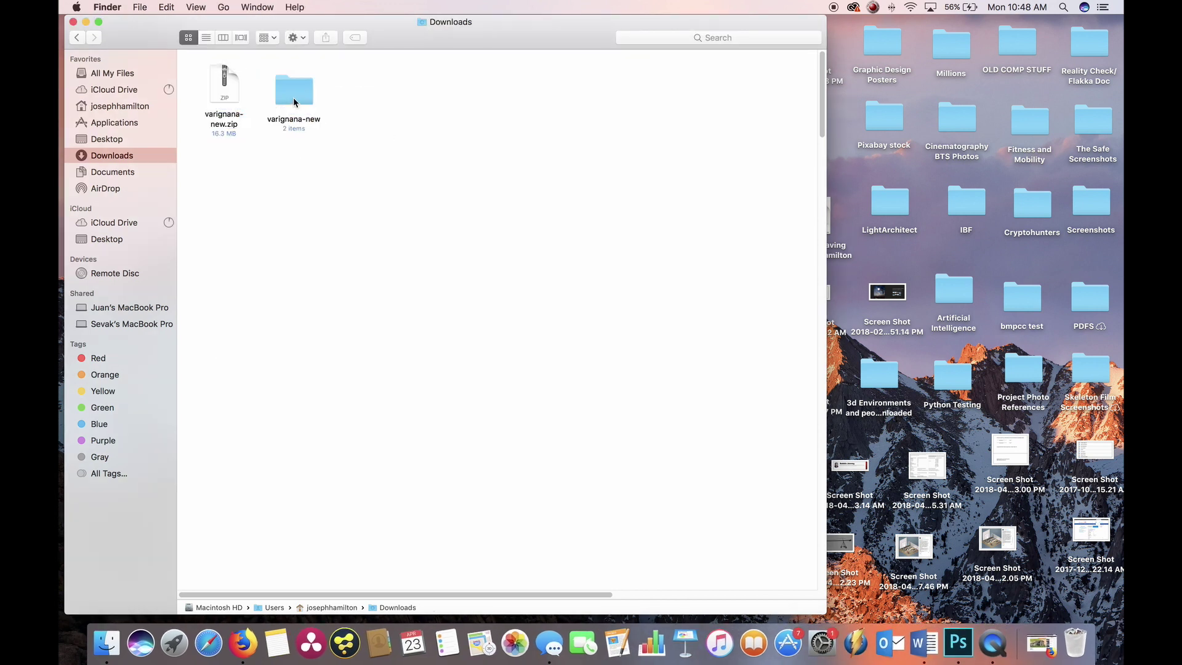
double_click(293, 97)
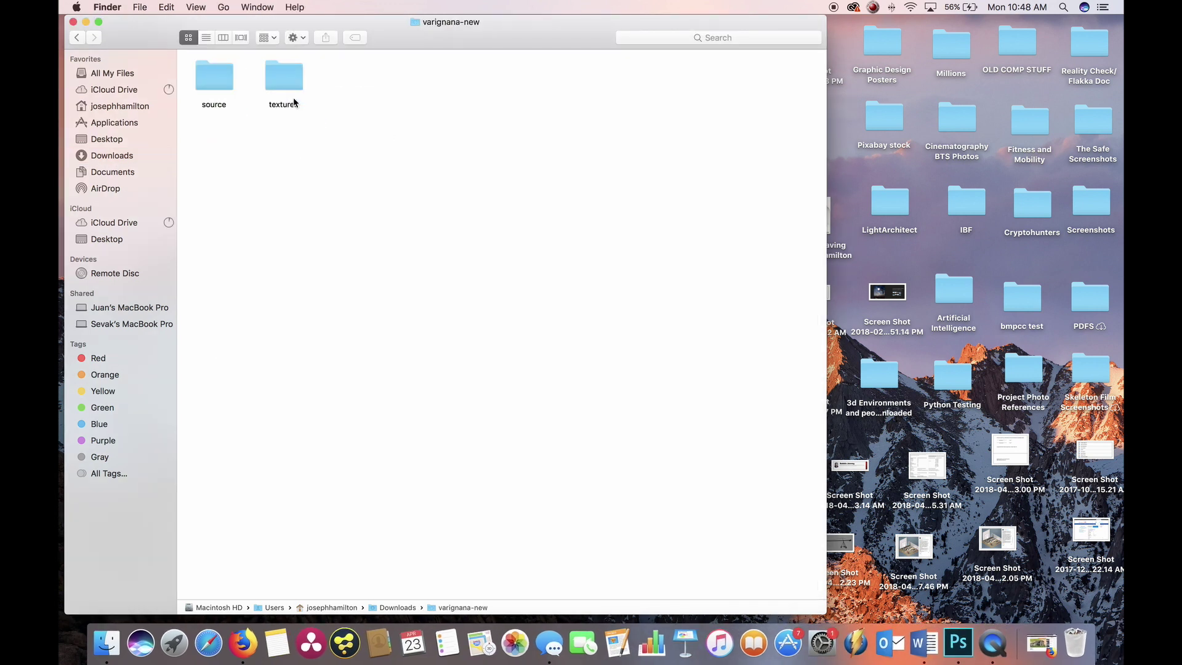
double_click(215, 79)
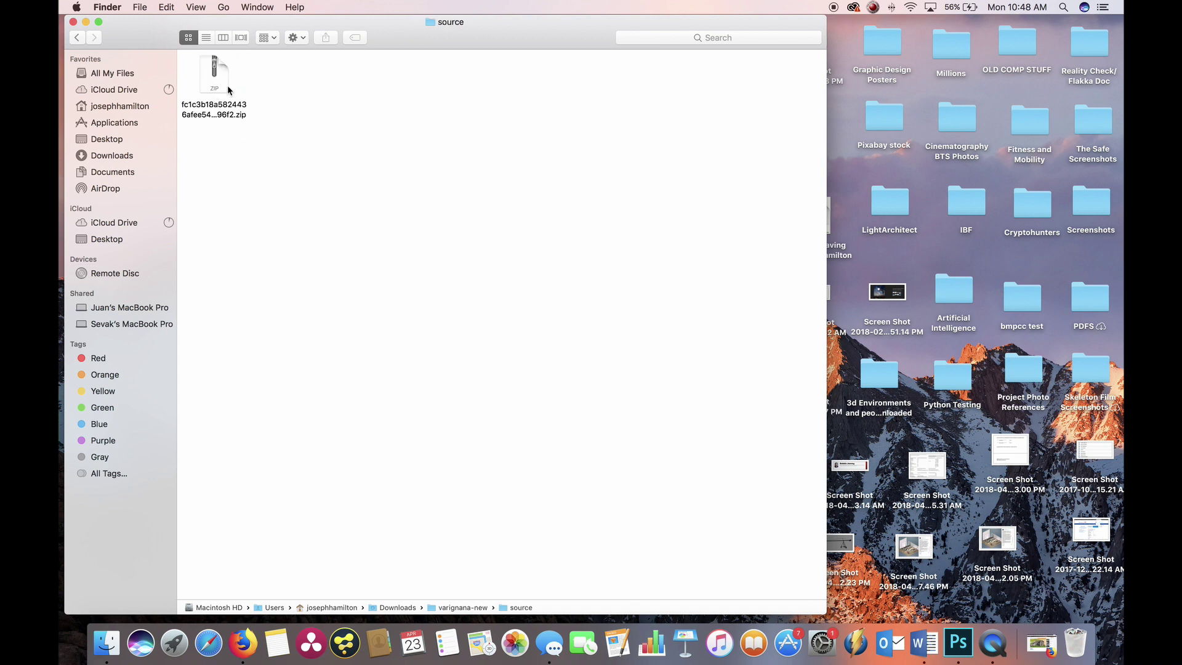
right_click(216, 92)
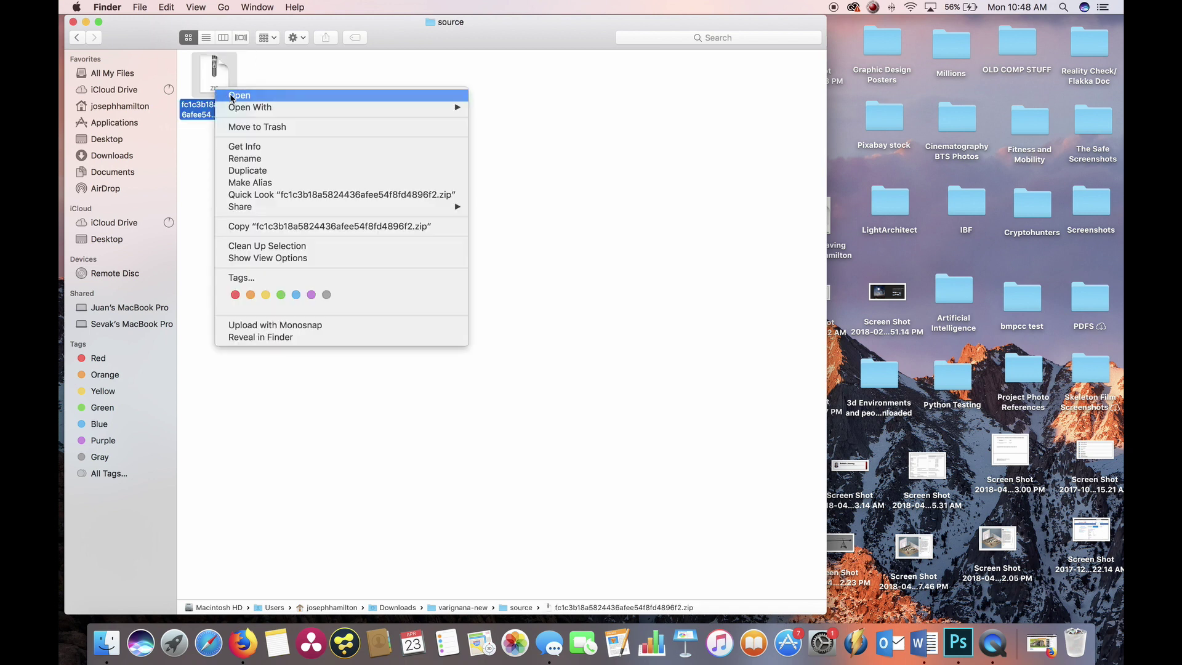
left_click(378, 95)
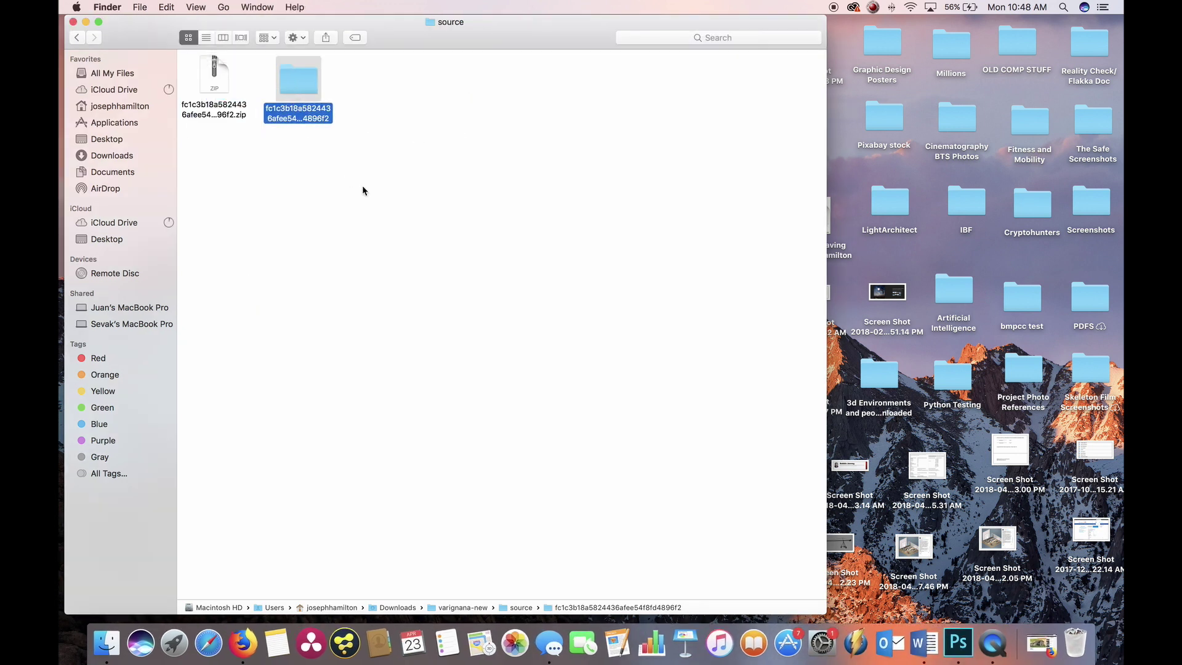
Step: Return to the Varignana New page in Firefox to recheck its source format, and minimize the browser window
key("super+Tab")
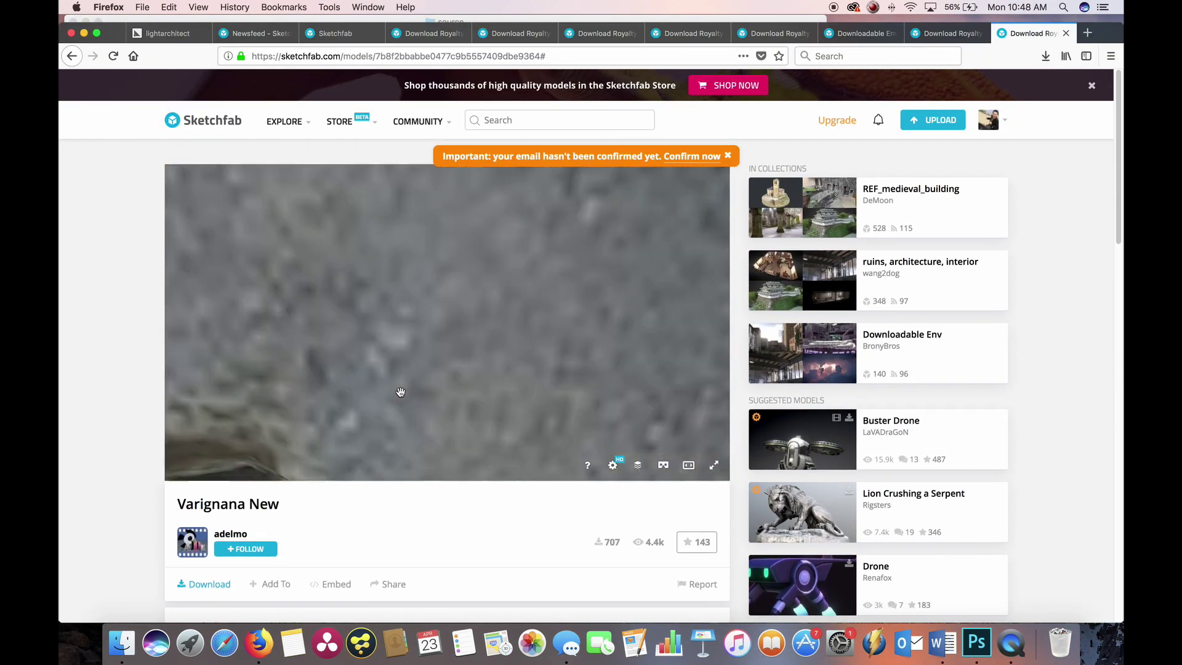
scroll(108, 421, "down", 3)
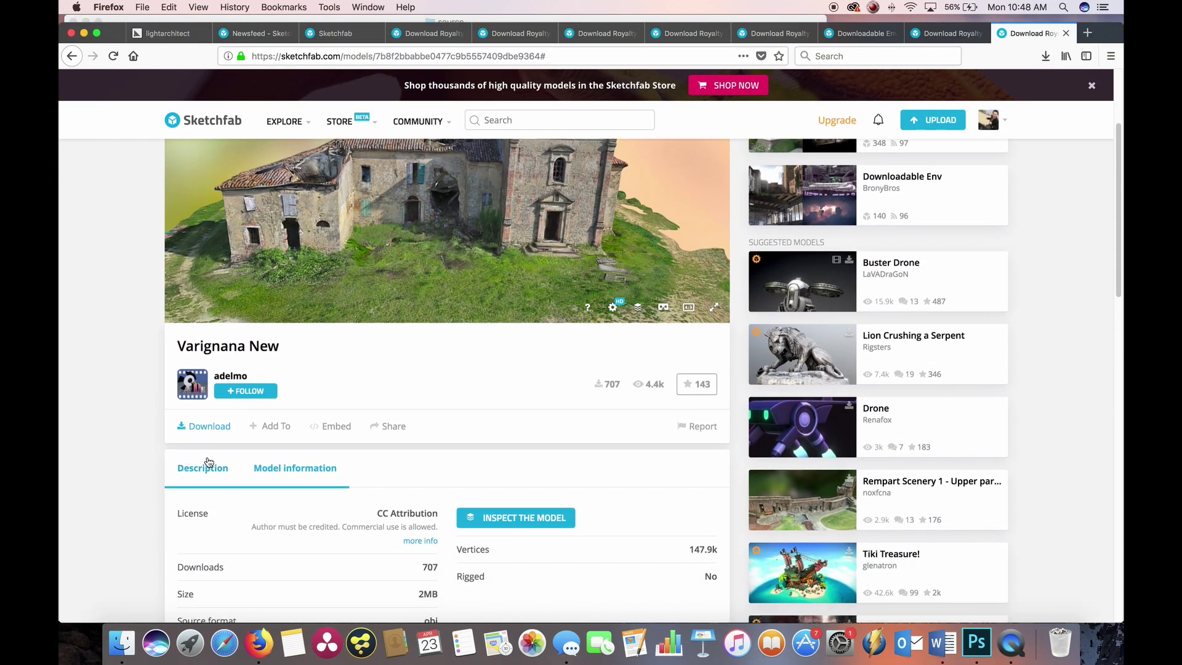
scroll(375, 527, "down", 2)
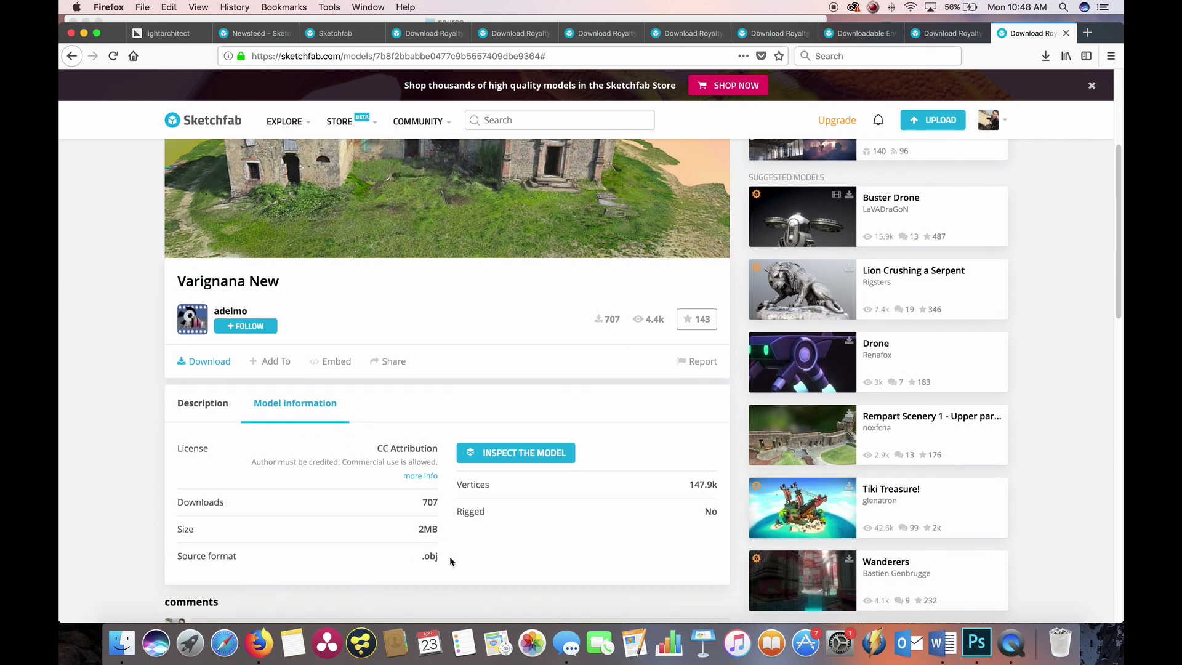
left_click(84, 33)
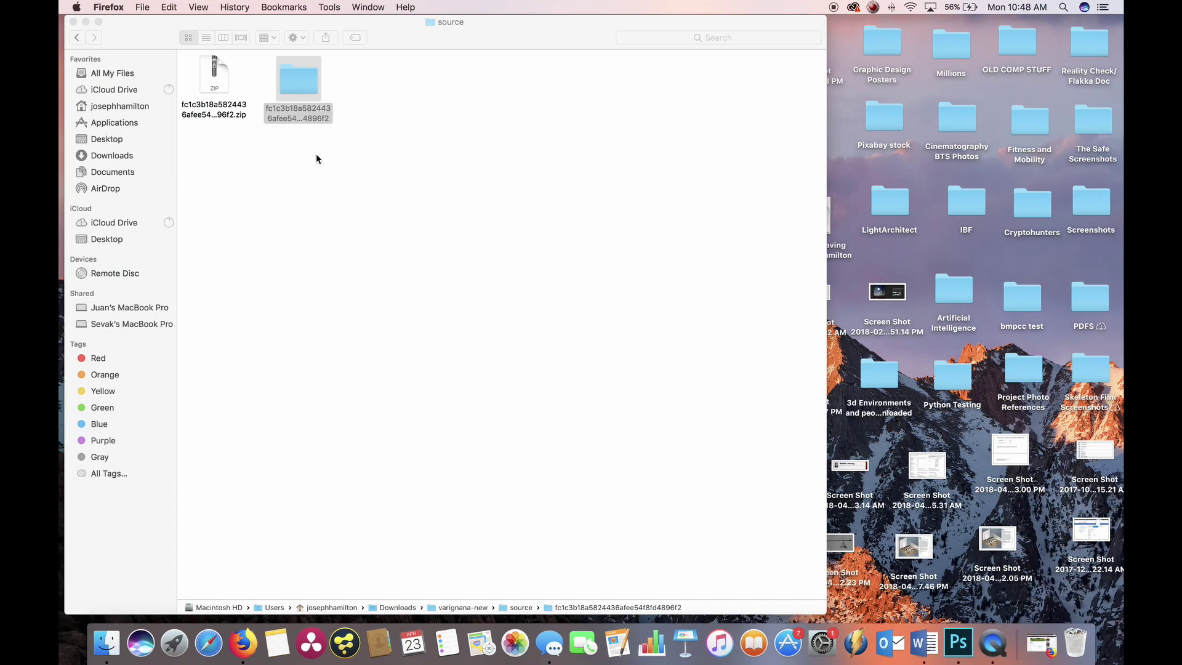
Step: Open the extracted model folder in Finder and view the texture image vari3d.jpg
double_click(293, 83)
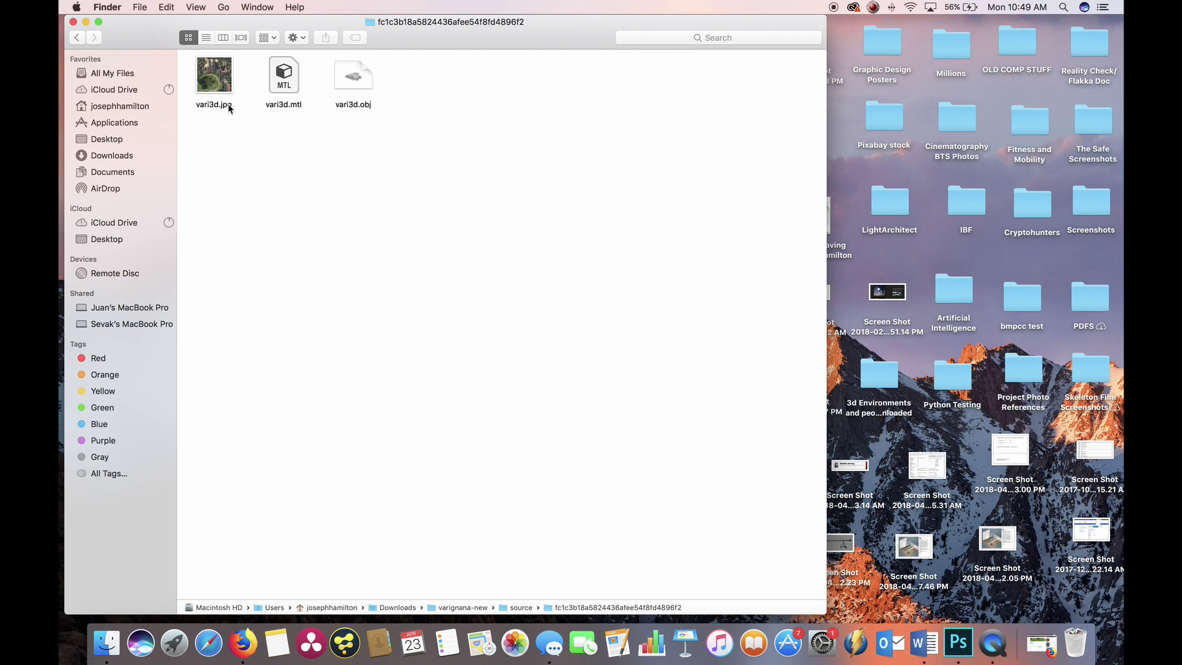
double_click(218, 77)
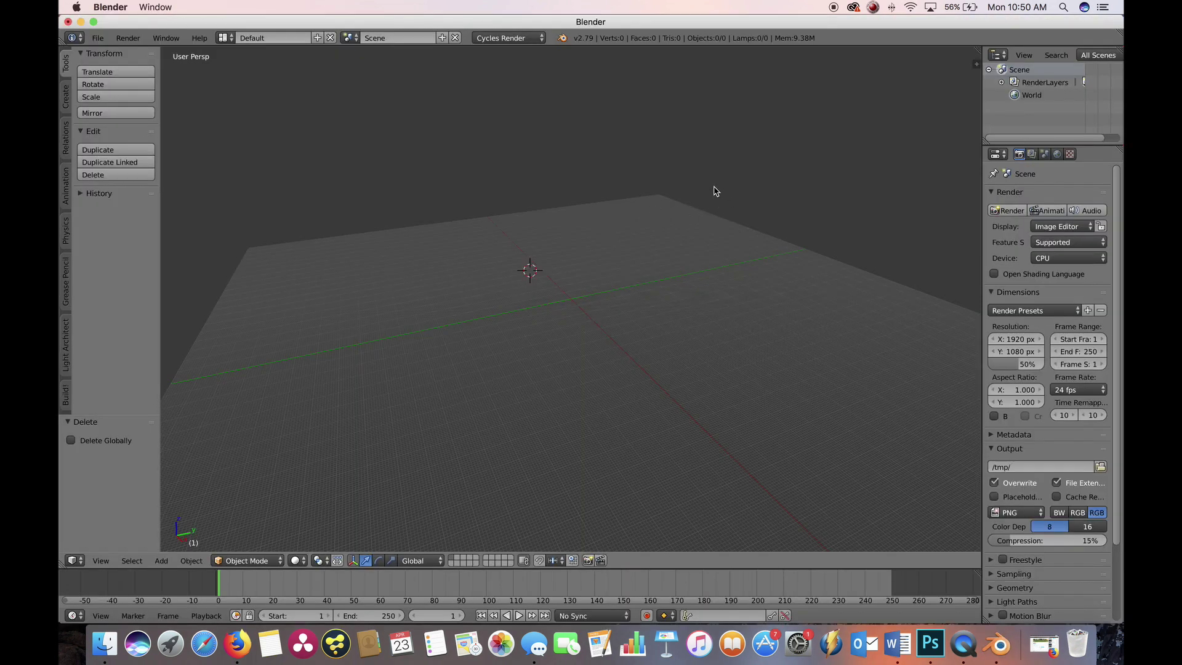
Step: In Blender, import the building's Wavefront OBJ file from the extracted folder inside varignana-new/source in Downloads
left_click(98, 38)
mouse_move(141, 283)
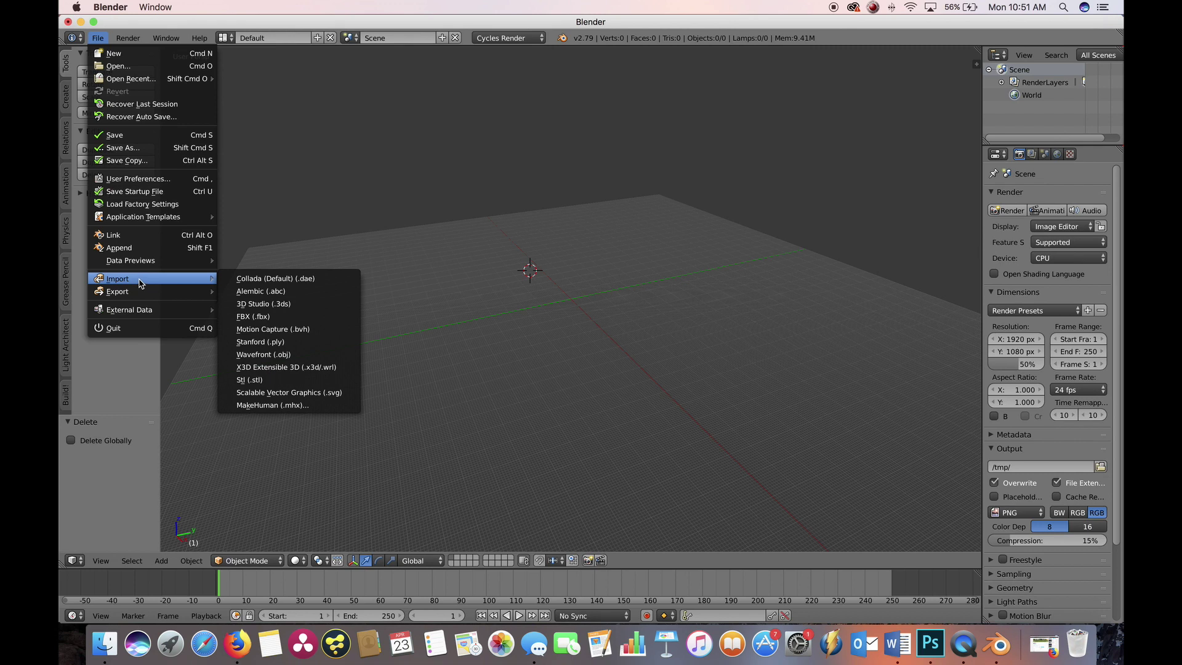
left_click(296, 360)
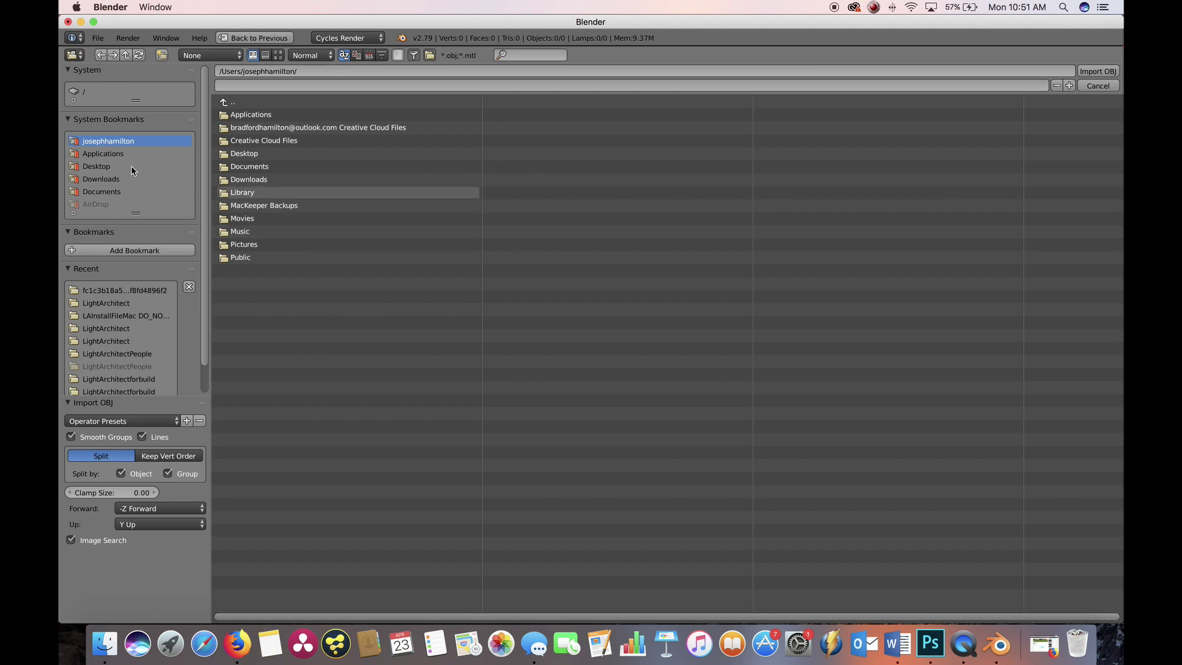
left_click(100, 179)
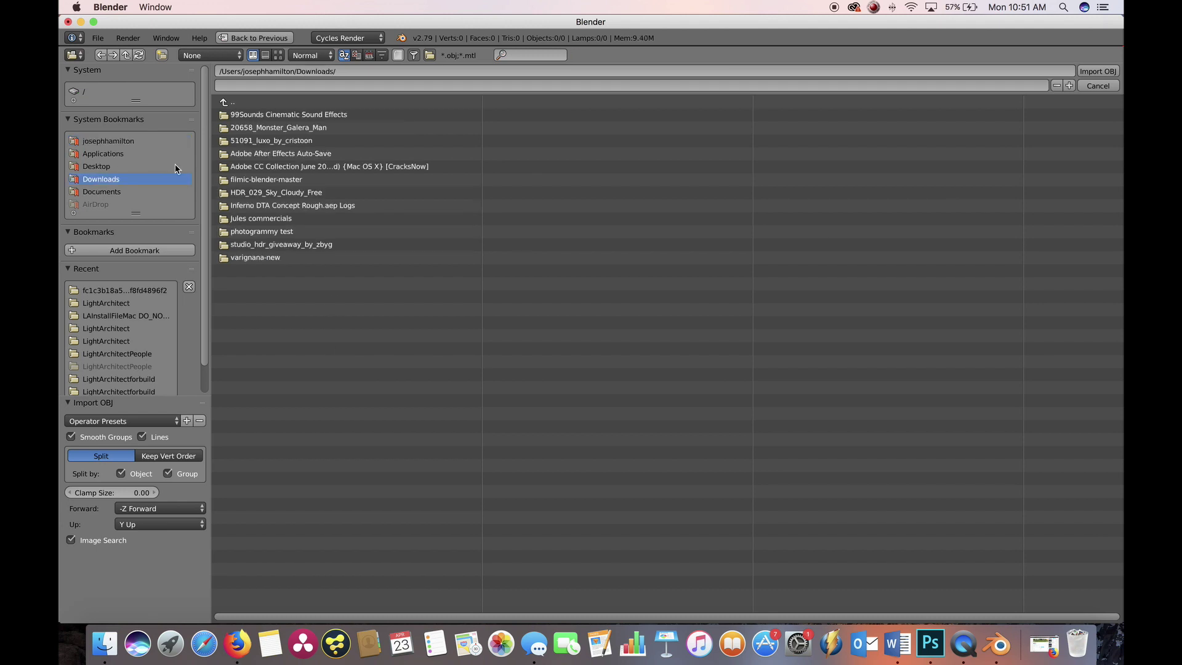
left_click(249, 264)
left_click(237, 115)
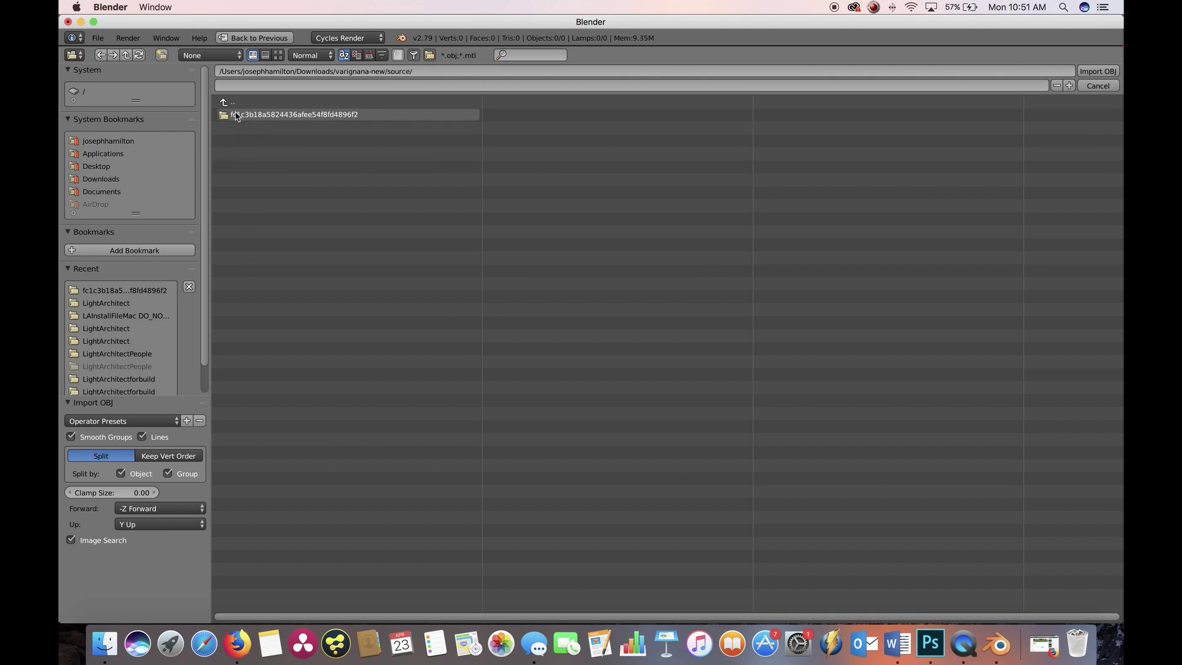
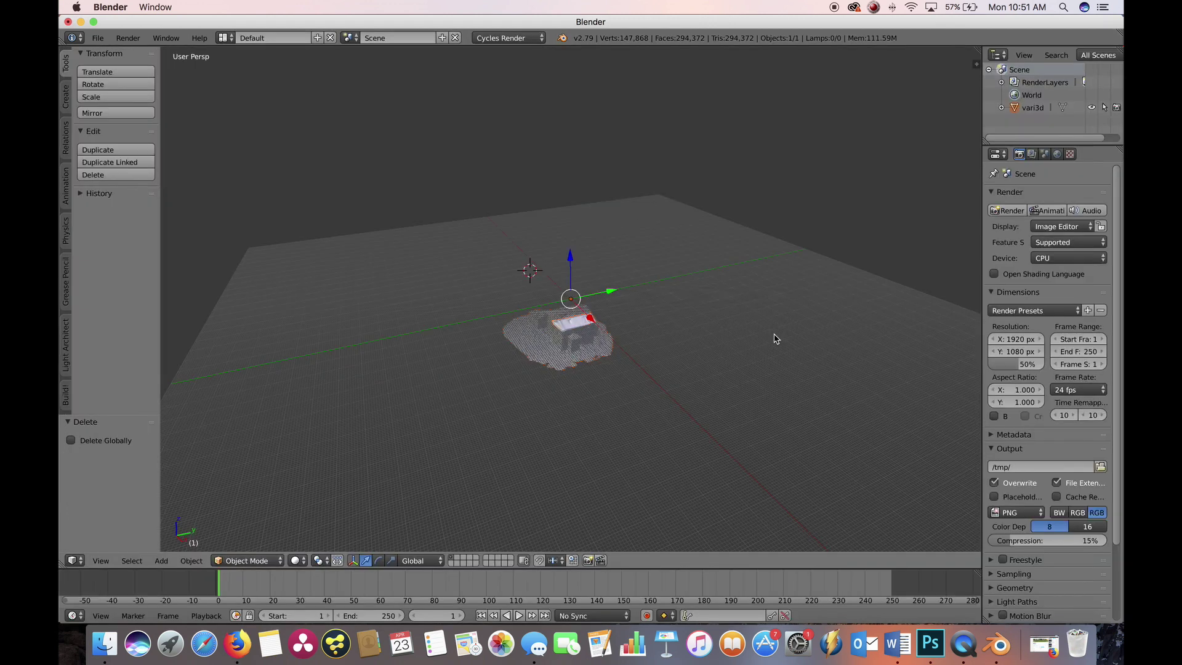
Step: Select the imported building and move it up about 14.57 units along the global Z axis
left_click(634, 303)
right_click(554, 378)
scroll(591, 380, "up", 2)
scroll(612, 379, "up", 3)
scroll(616, 378, "down", 3)
scroll(619, 379, "right", 5)
scroll(623, 378, "up", 3)
scroll(704, 408, "down", 2)
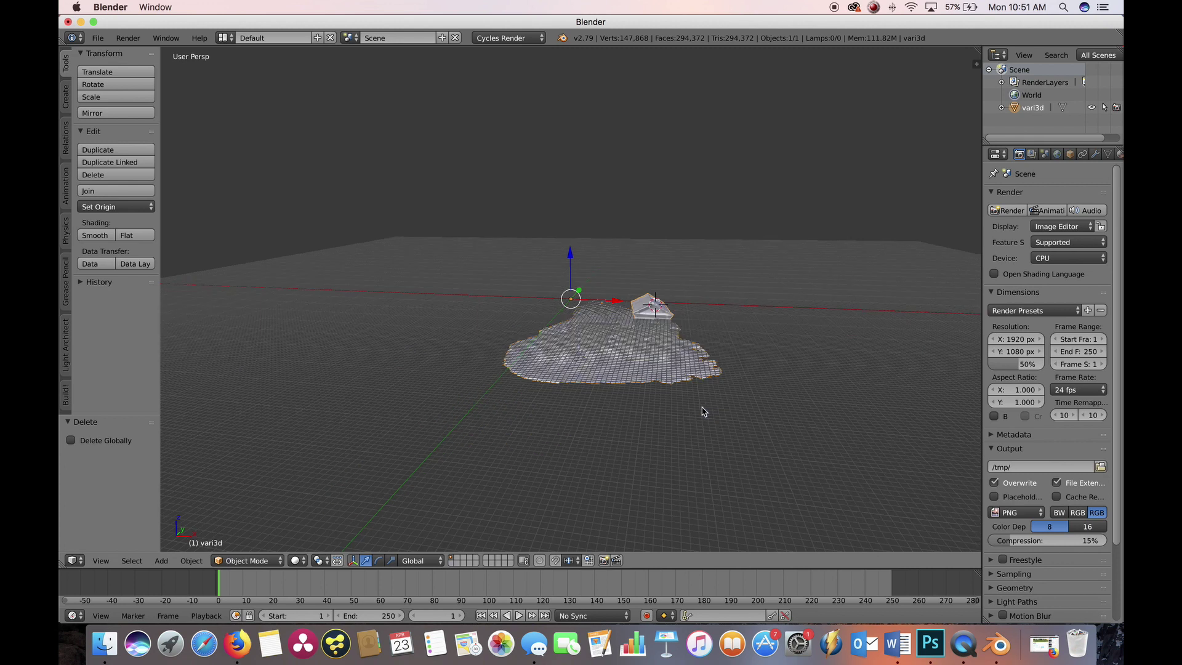
scroll(704, 330, "down", 5)
scroll(685, 333, "up", 4)
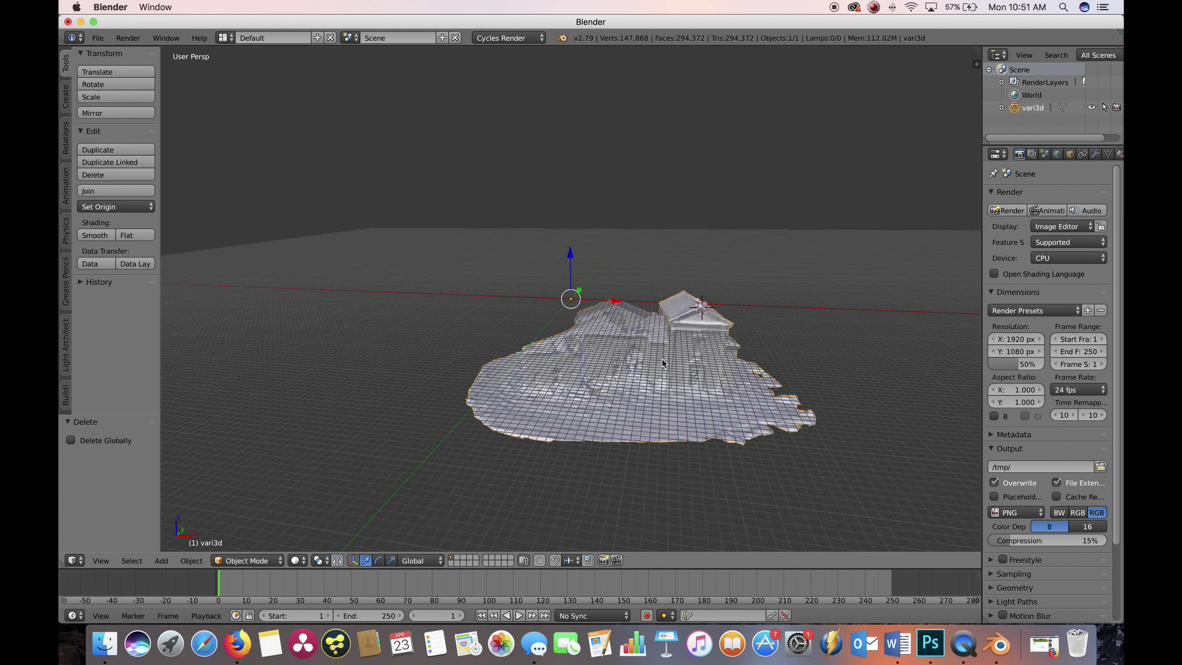
key("g")
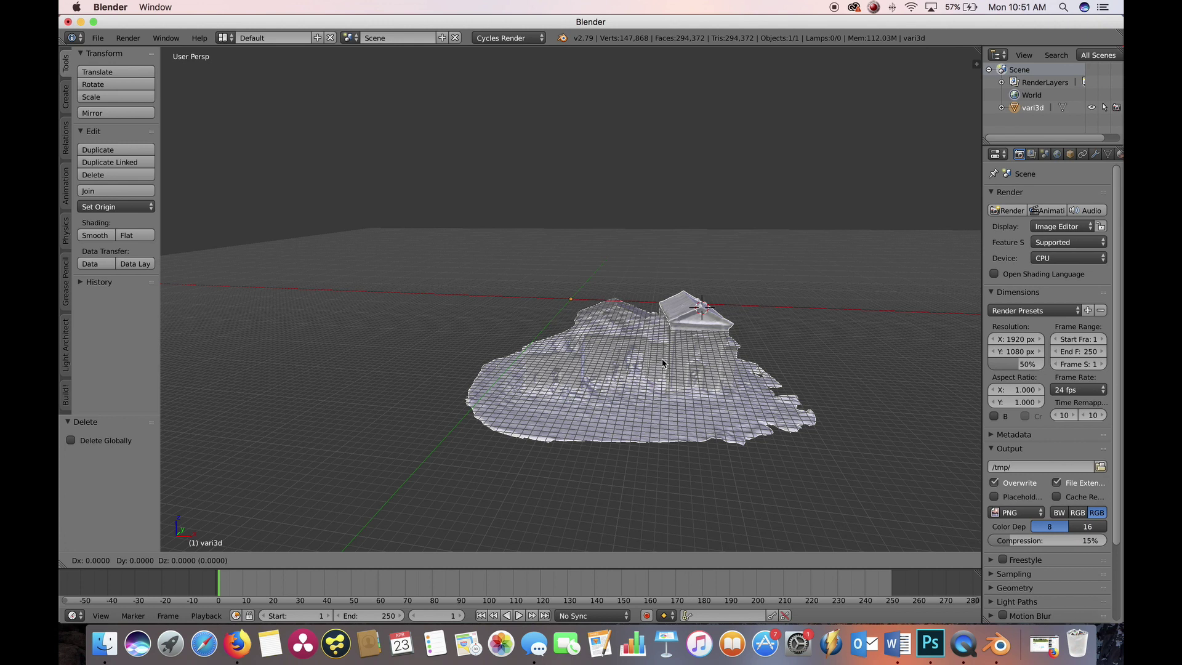
key("z")
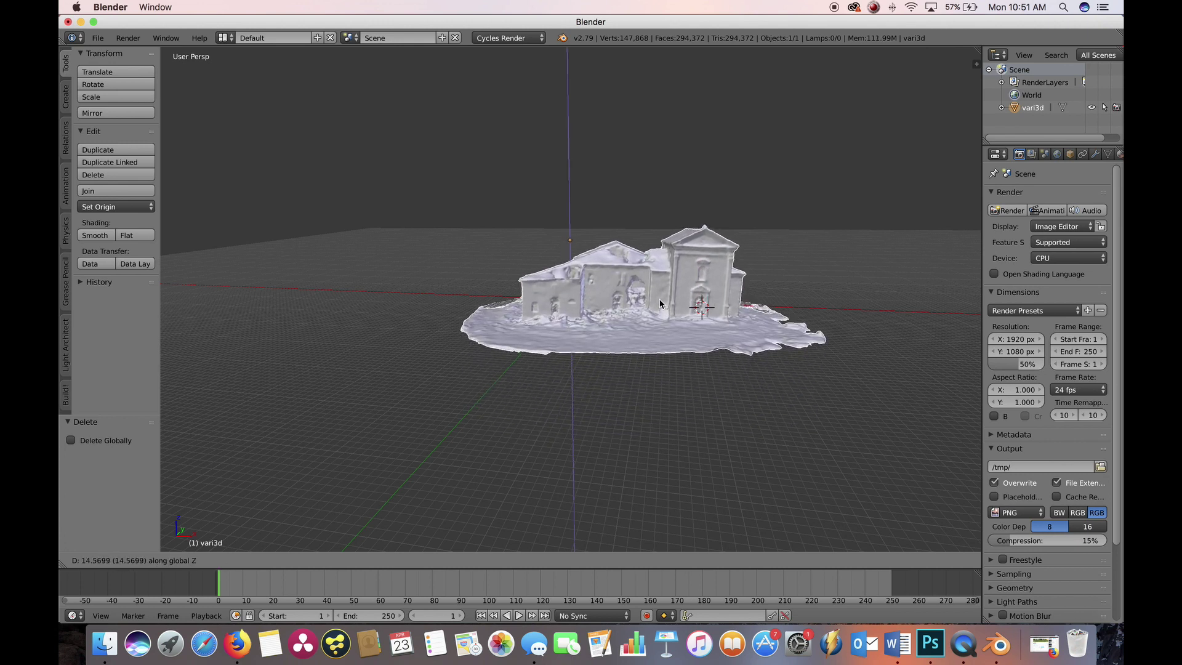
left_click(660, 303)
Step: In the right side view, rotate the building about 4.13 degrees around the global X axis to level its ground
middle_click_drag(596, 399, 689, 382)
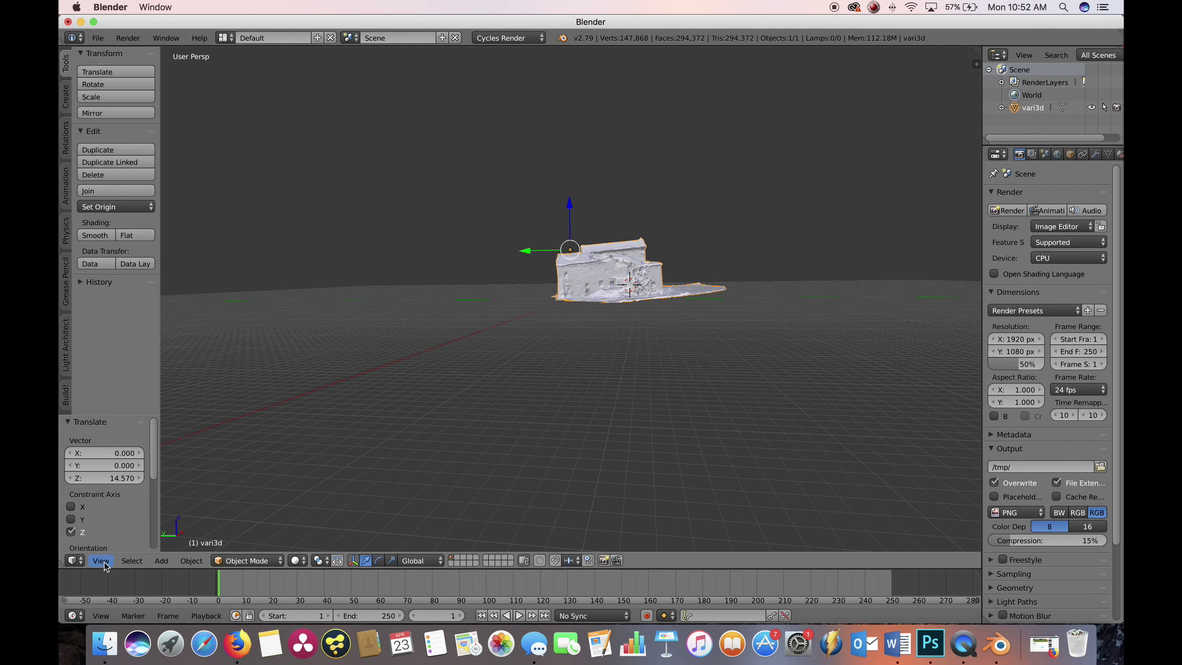
left_click(103, 564)
left_click(126, 418)
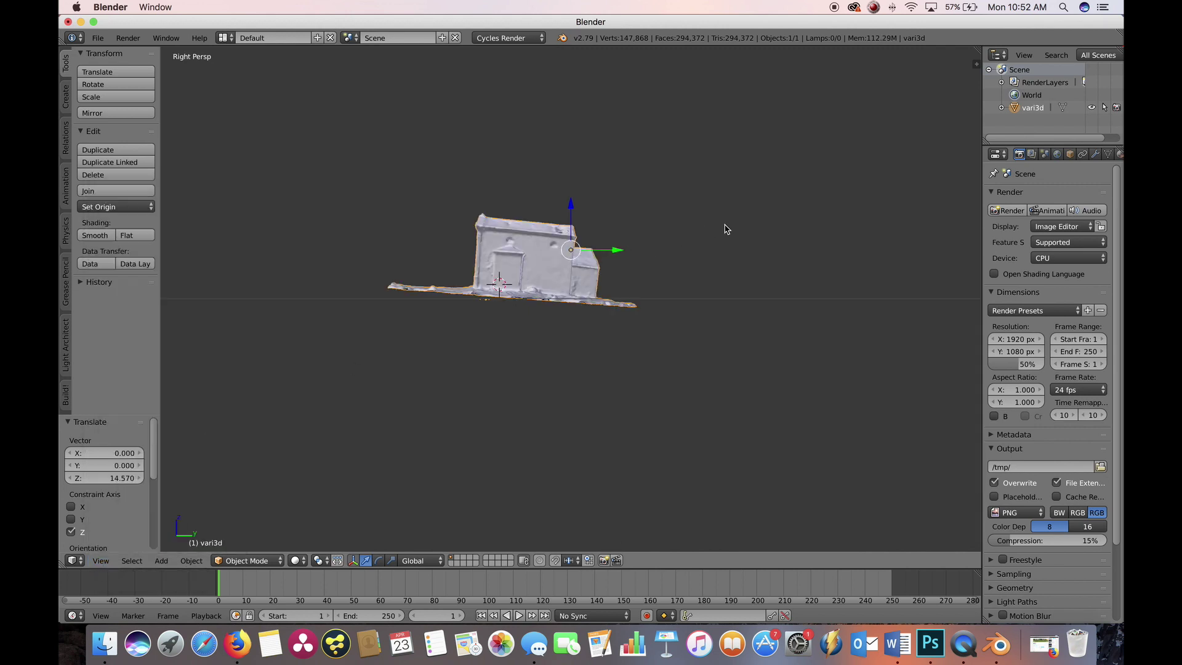
key("r")
key("y")
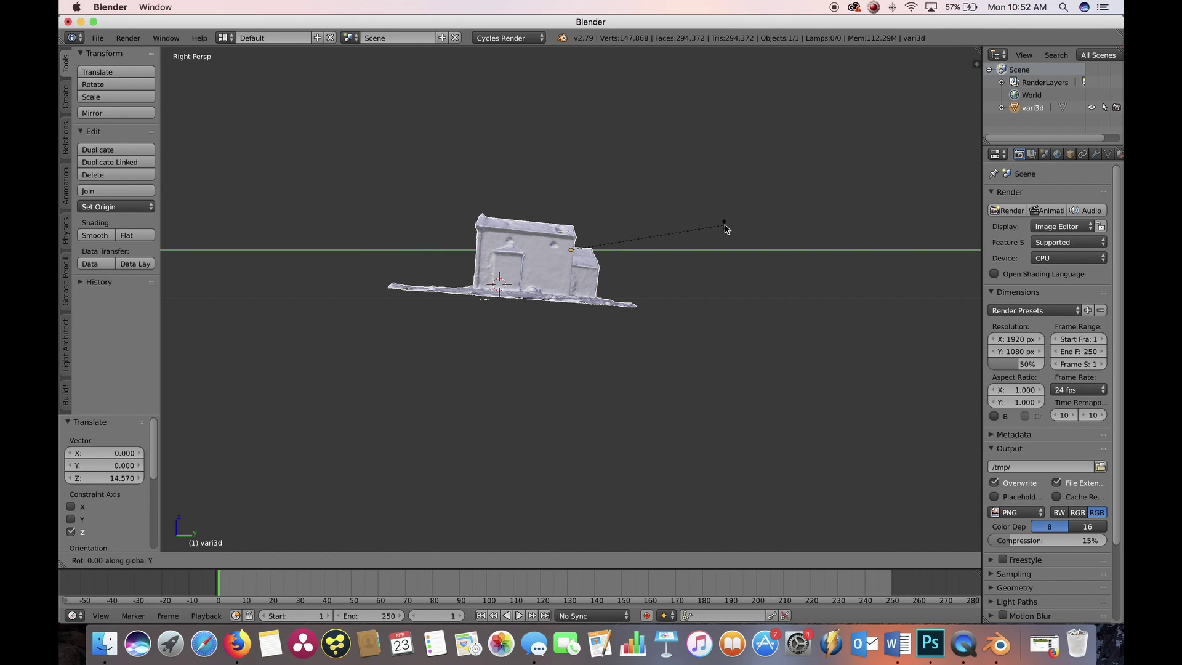
key("Escape")
key("r")
key("x")
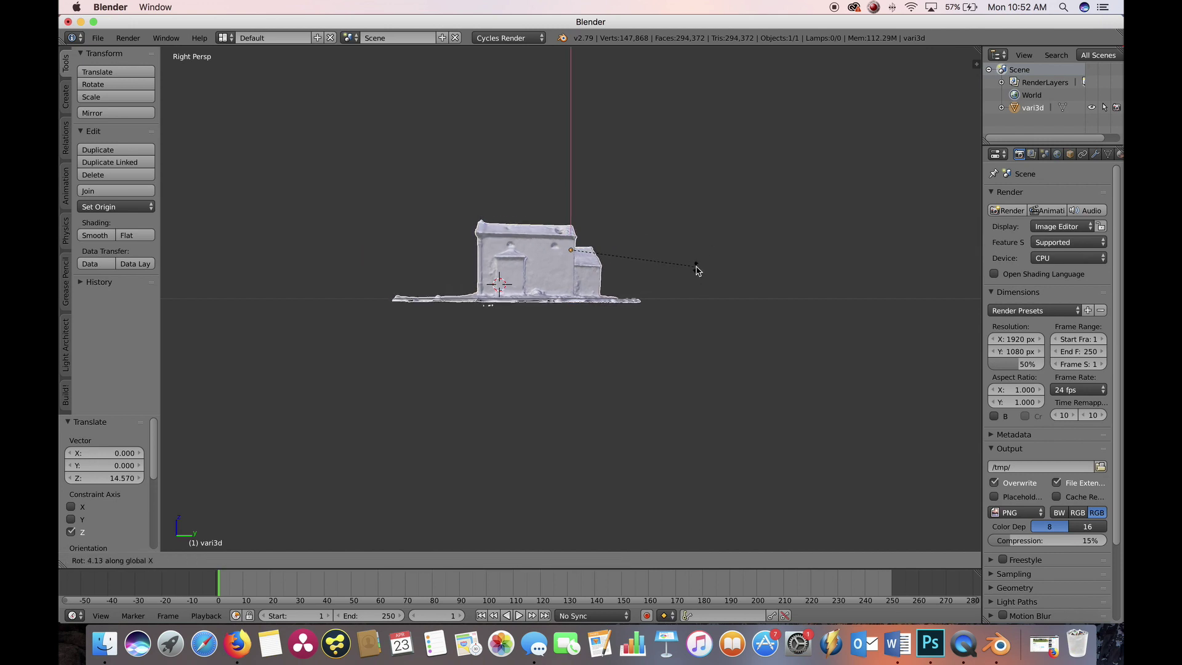
key("Escape")
Step: Preview the building in Texture viewport shading and return the viewport to Solid shading
middle_click_drag(697, 266, 565, 274)
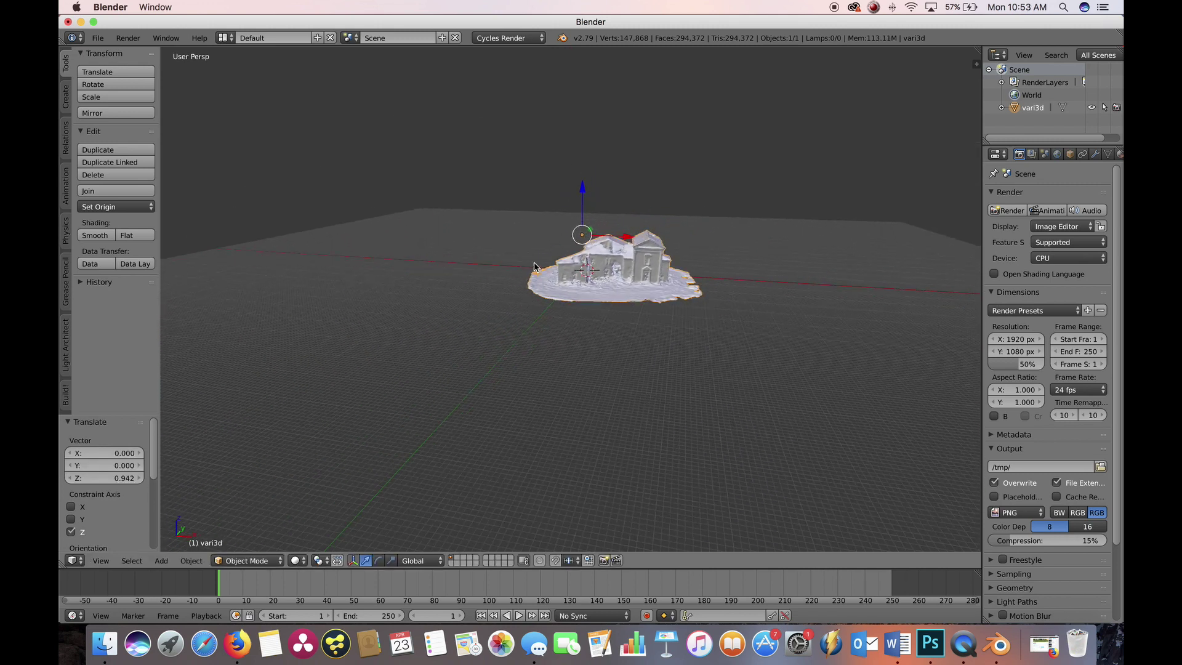
scroll(617, 314, "up", 5)
middle_click_drag(617, 314, 352, 514)
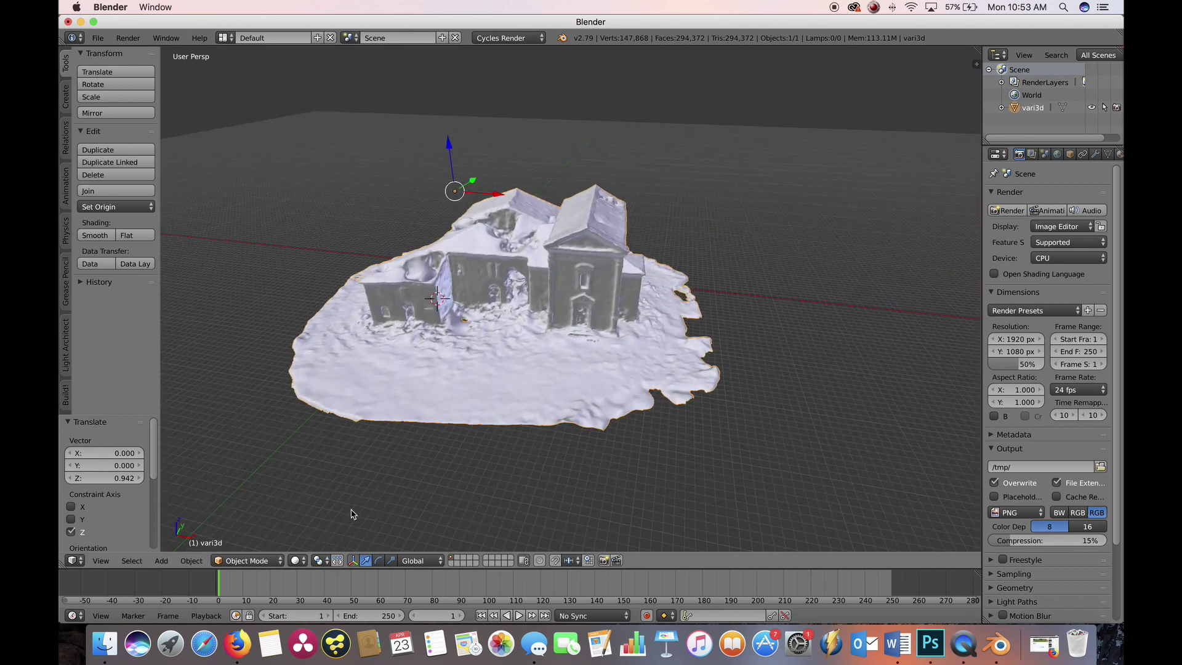
left_click(298, 560)
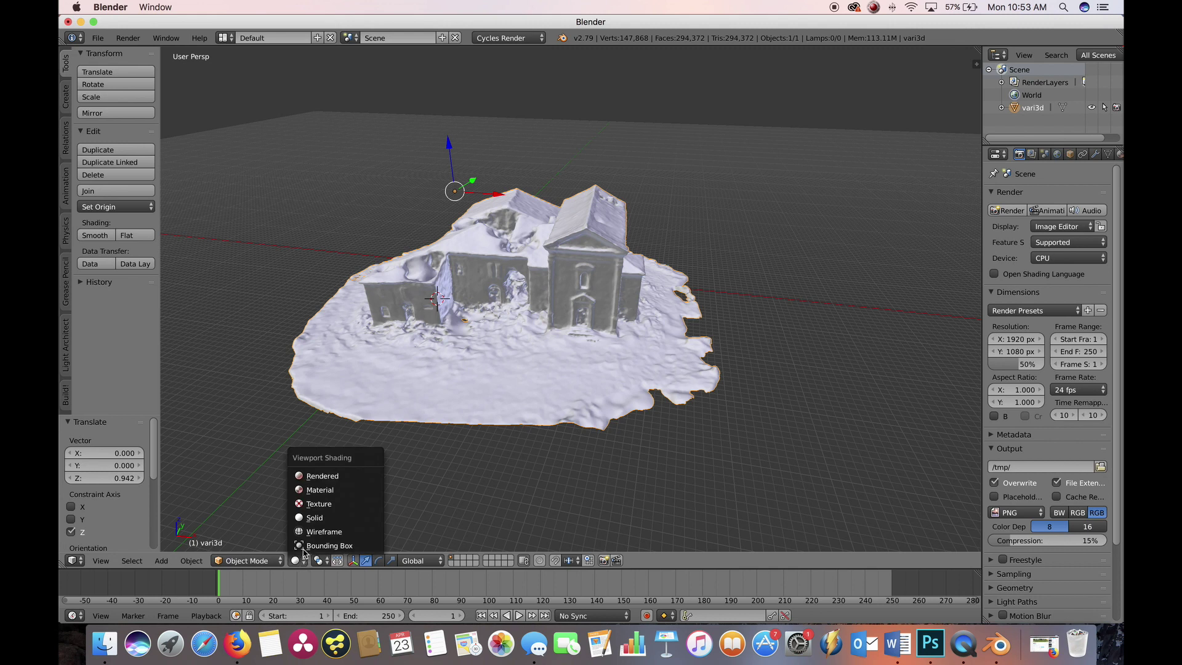
left_click(319, 504)
scroll(318, 508, "left", 5)
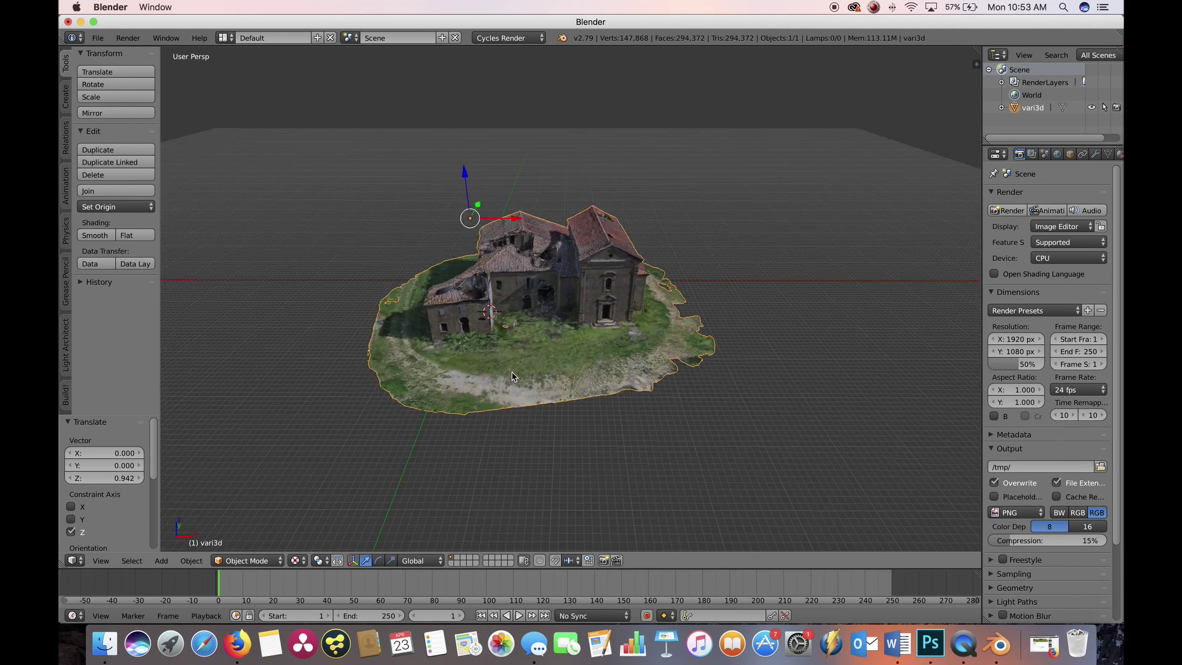
scroll(319, 508, "right", 5)
key("alt+z")
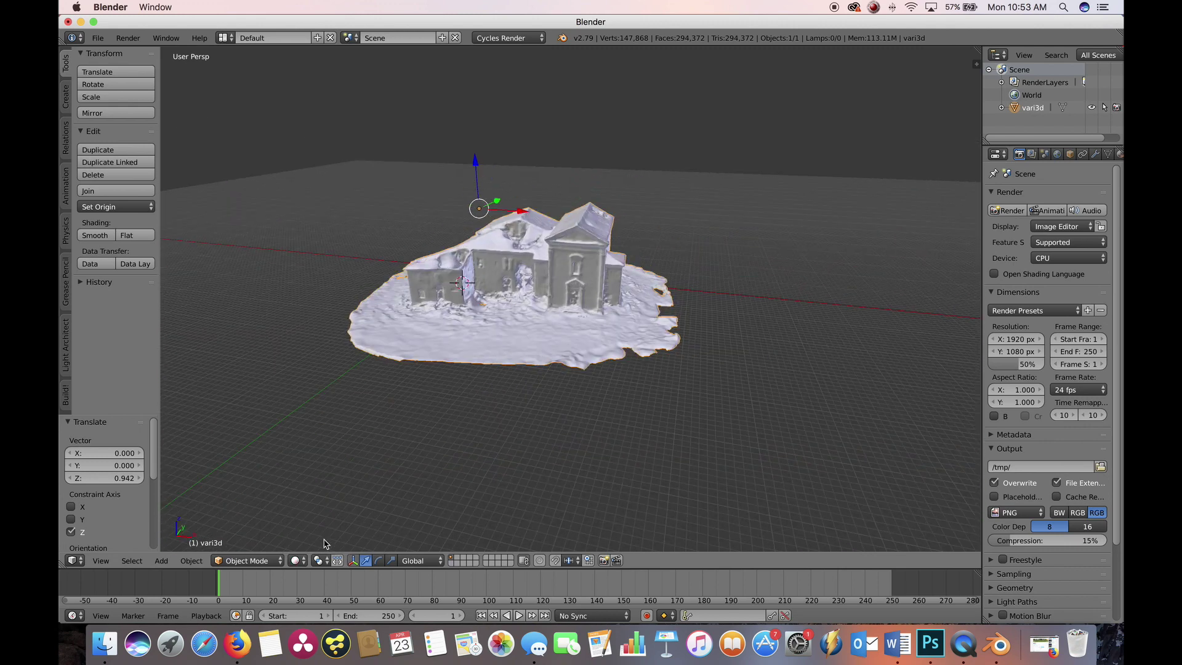
Step: Set the viewport shading to Material and inspect the textured building from several sides
left_click(297, 560)
left_click(324, 489)
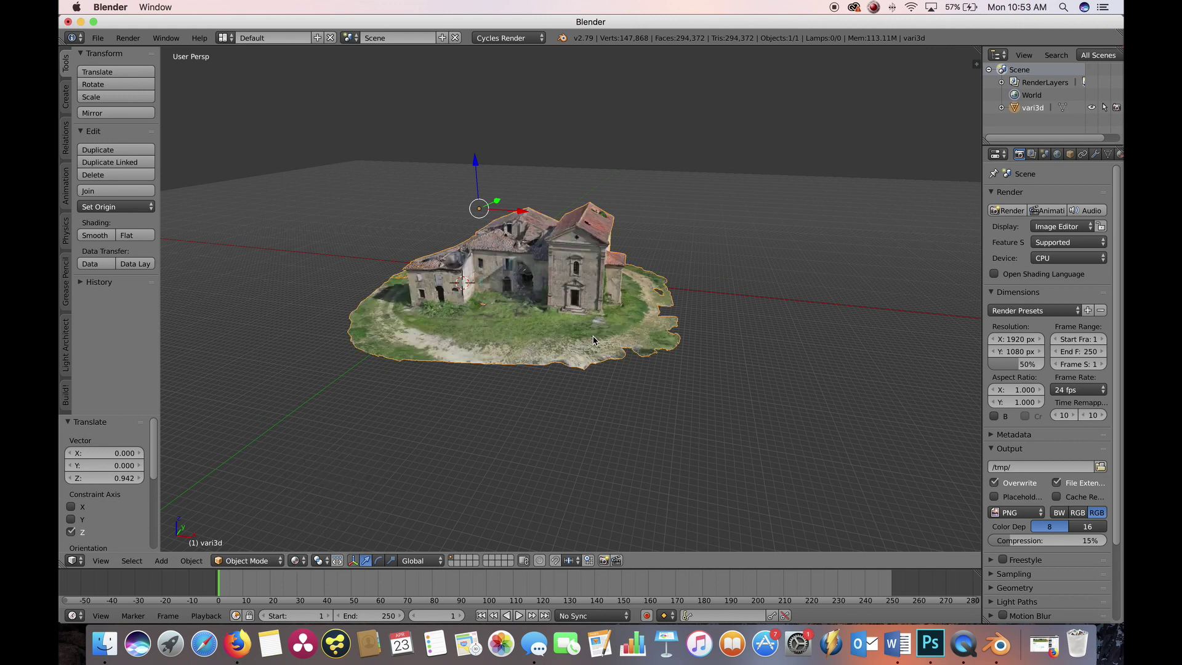
scroll(486, 406, "right", 5)
left_click(297, 560)
left_click(316, 491)
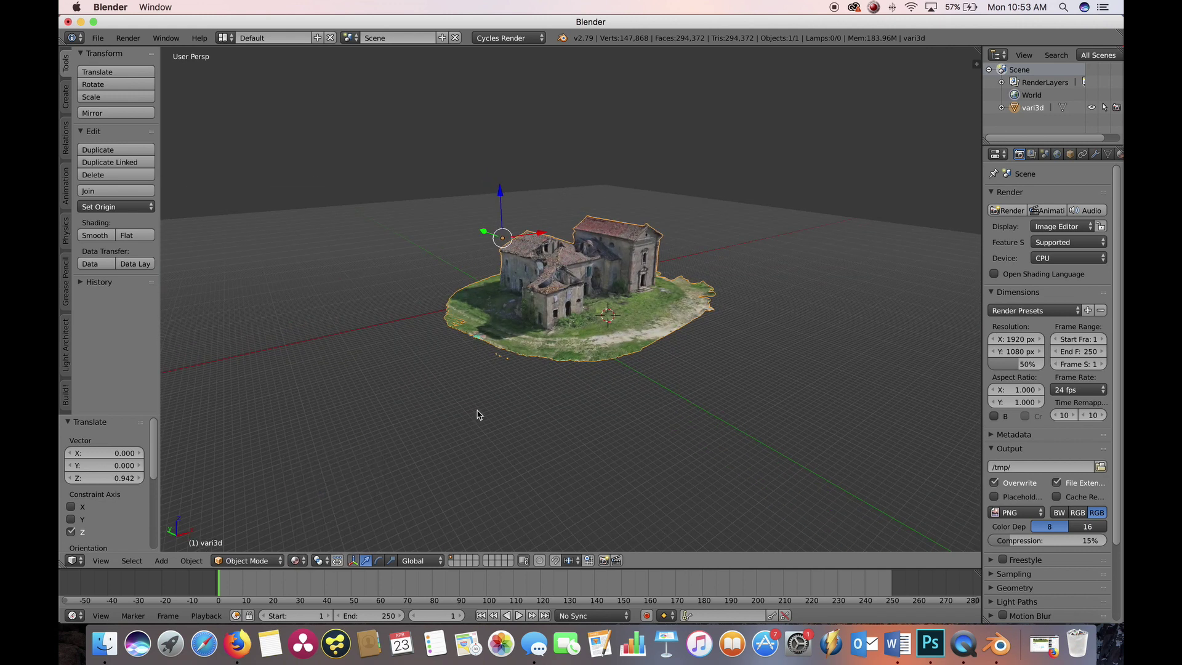
scroll(665, 345, "up", 5)
scroll(698, 350, "down", 3)
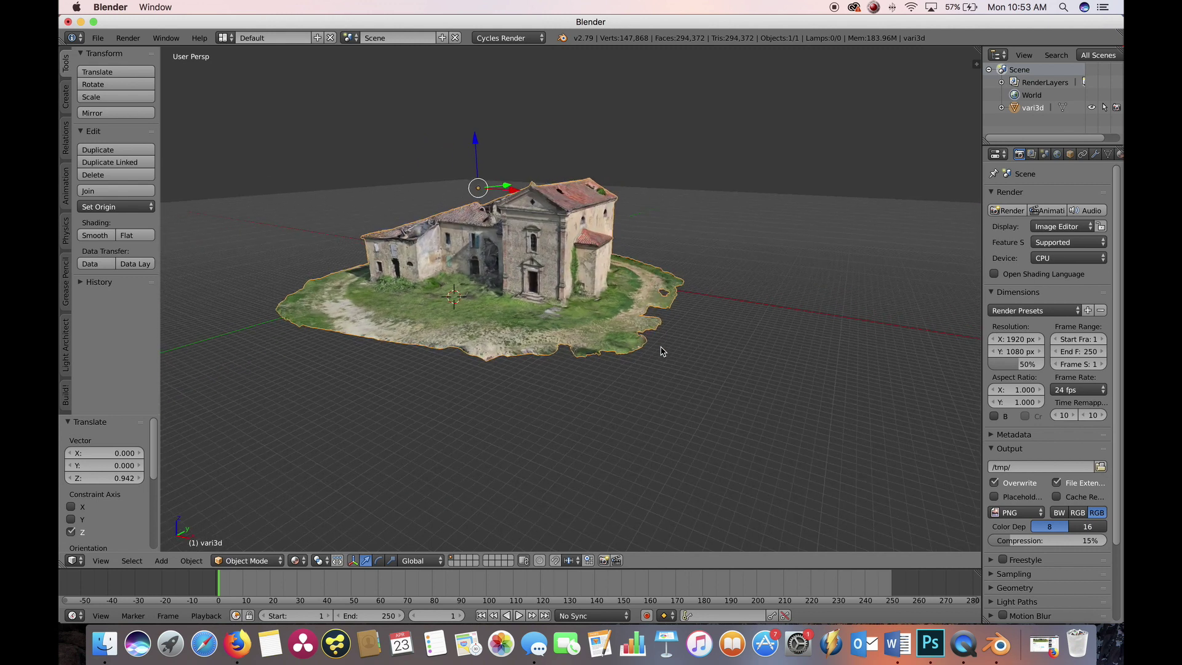
scroll(554, 388, "left", 4)
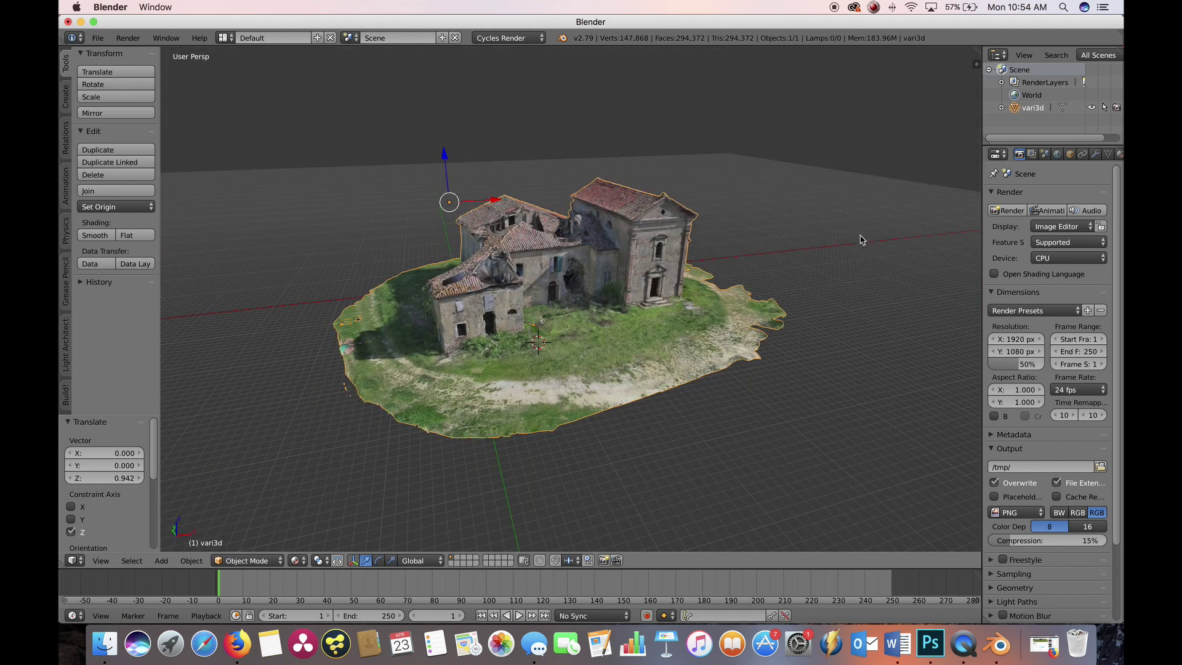
Step: Widen the properties area and remove the vari3d material slot from the building's material settings
left_click_drag(983, 205, 947, 205)
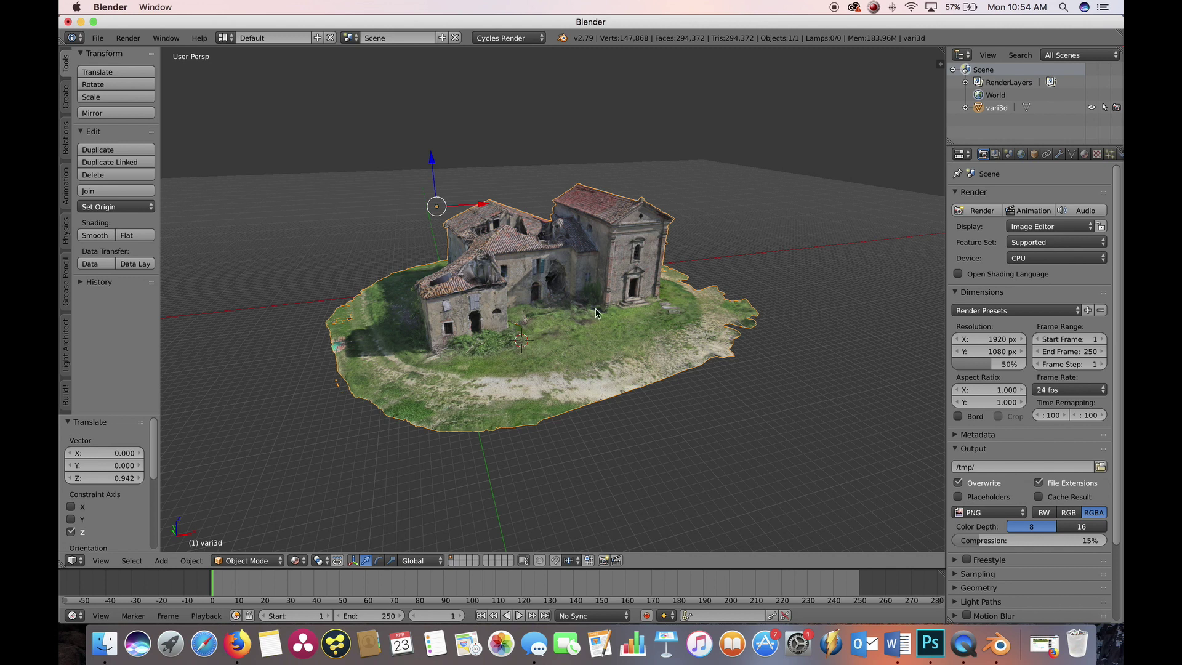
scroll(732, 290, "up", 3)
left_click(790, 215)
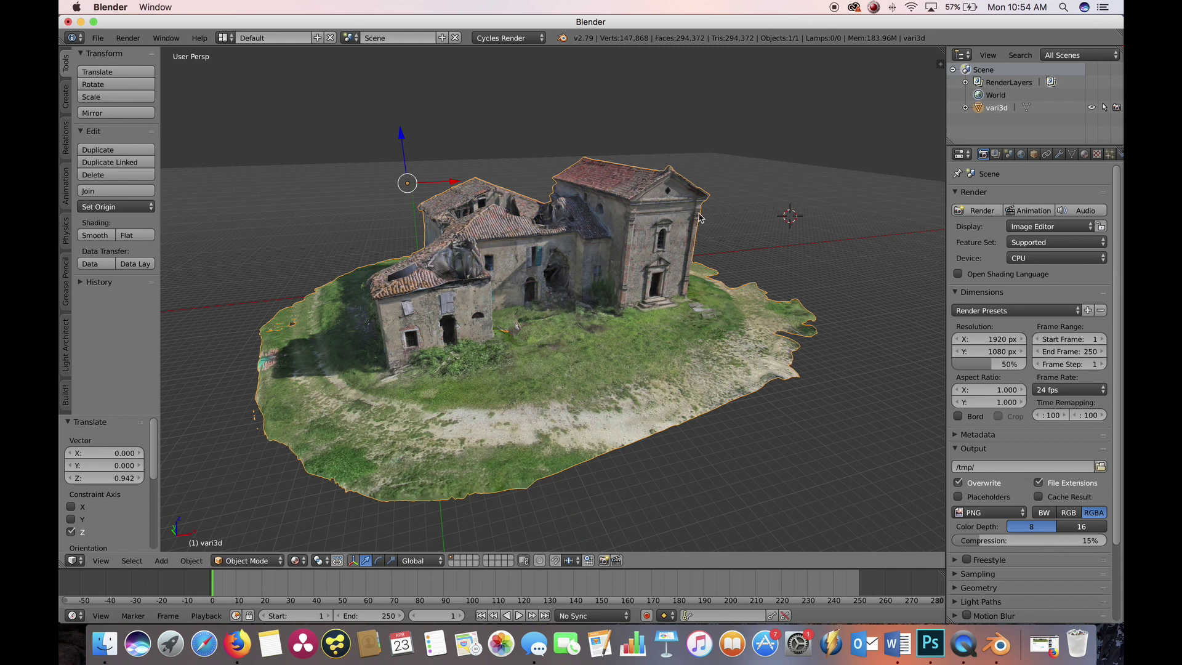
left_click(1084, 154)
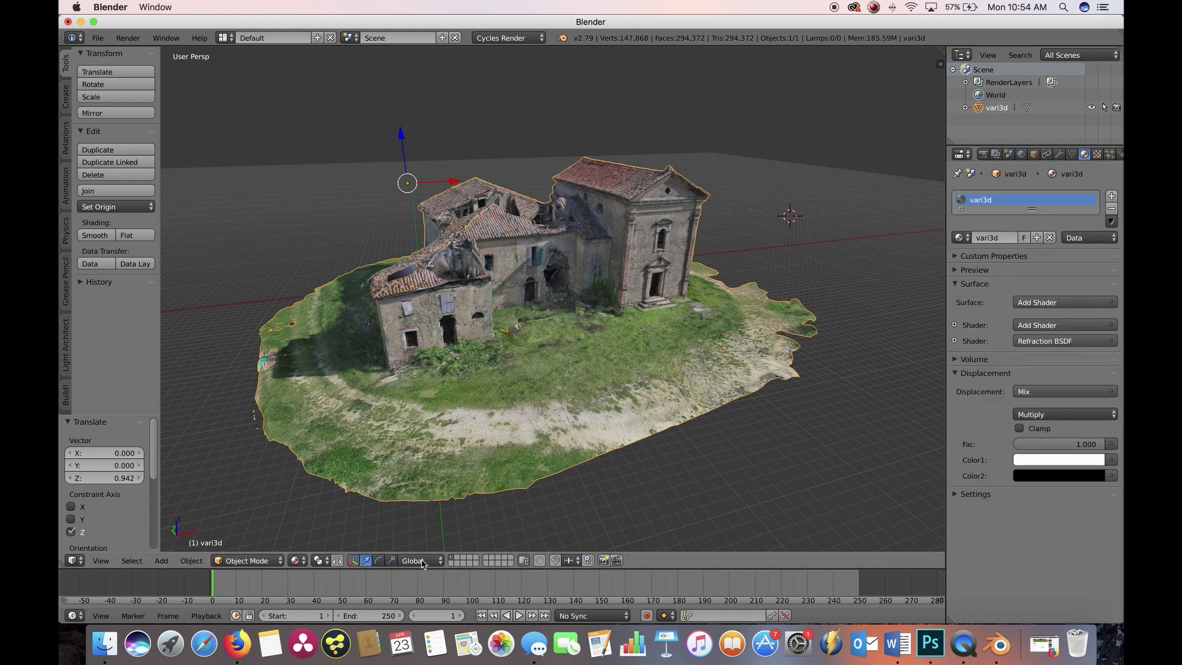
left_click(295, 562)
left_click(310, 491)
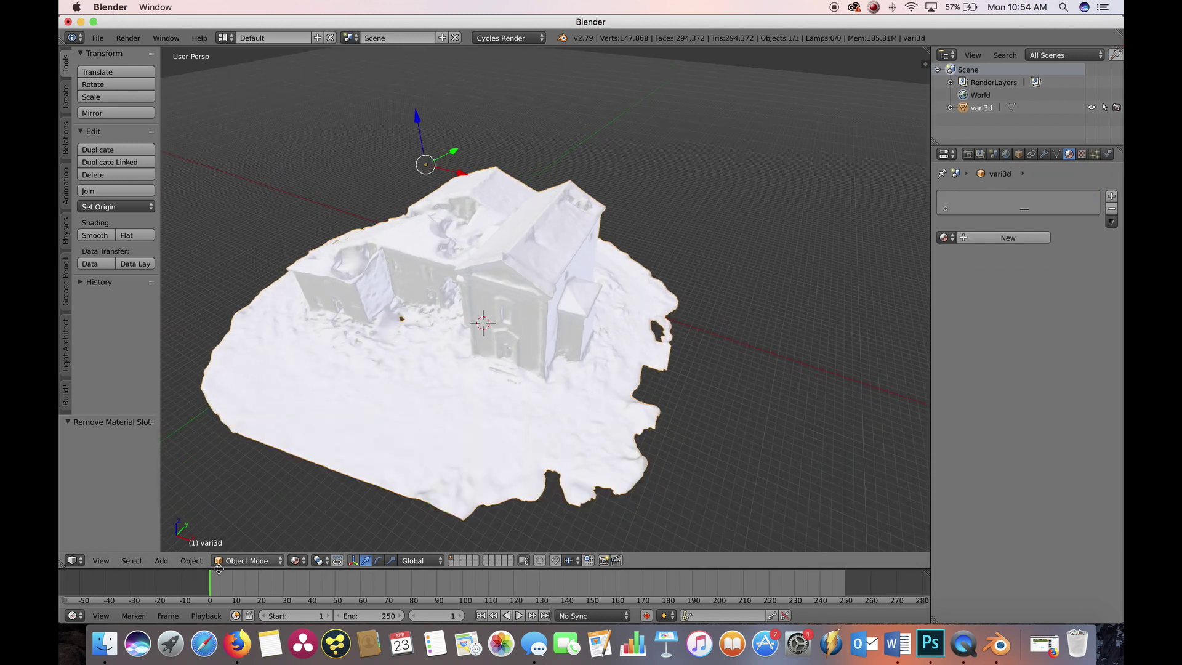
Step: Compare the building without its material in Solid and Material viewport shading
left_click(296, 560)
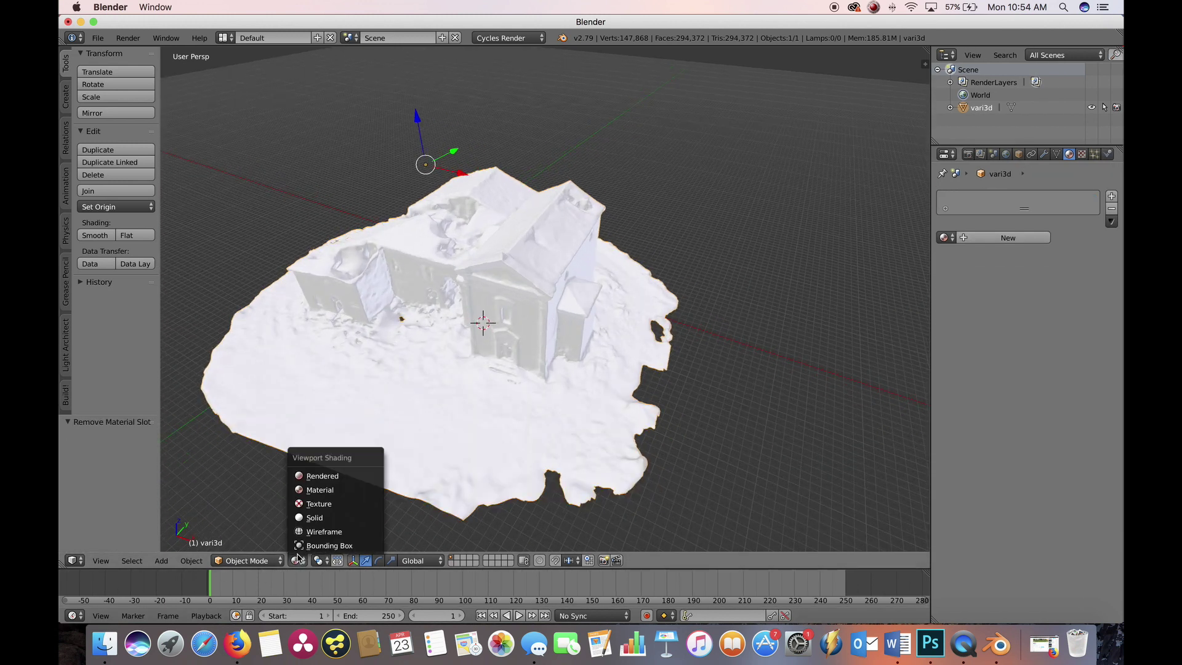
left_click(313, 517)
left_click(296, 560)
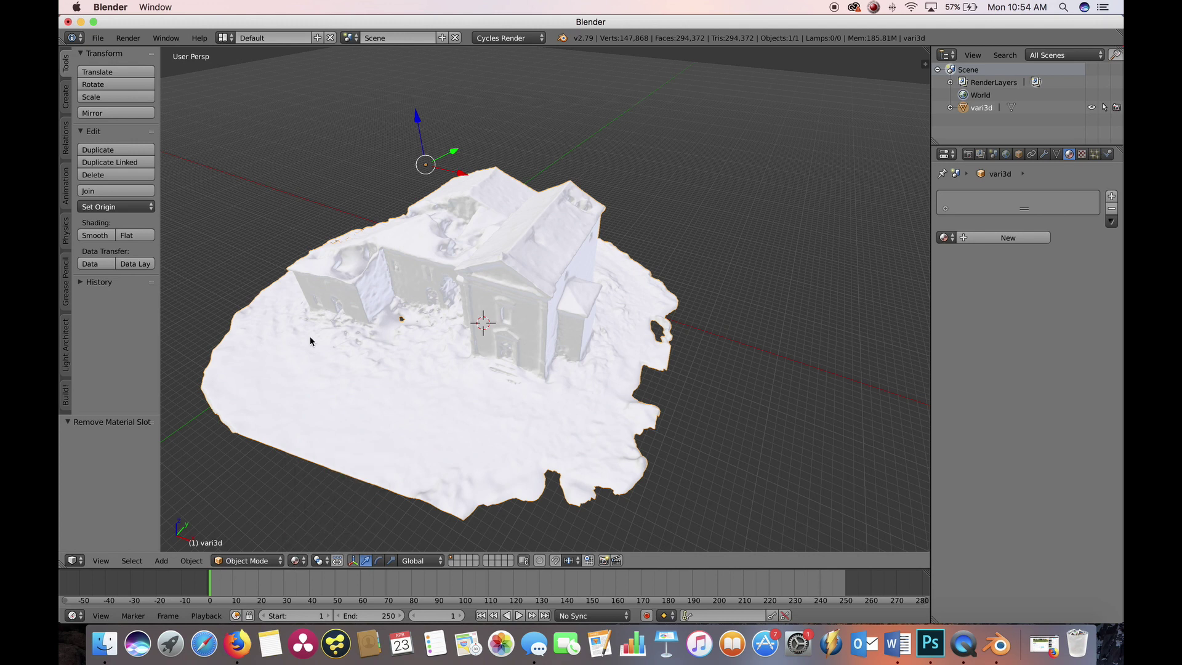
scroll(311, 340, "down", 3)
middle_click_drag(310, 341, 544, 252)
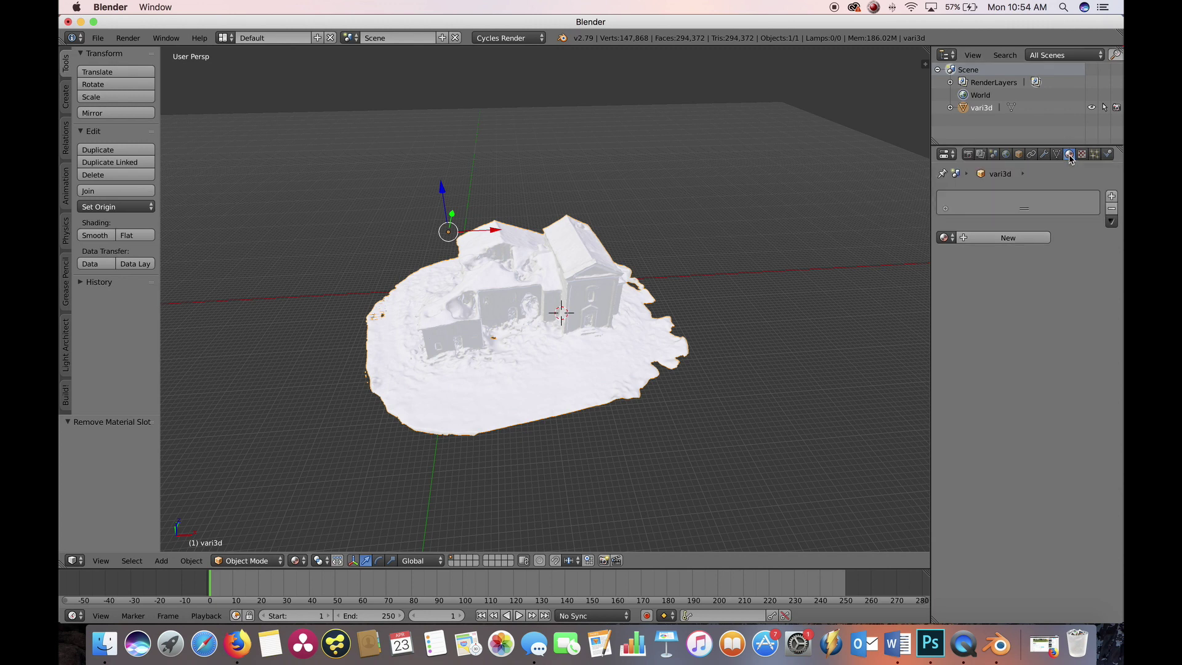
Step: Create a new material for the building and assign an Image Texture to its Diffuse BSDF color
left_click(1013, 239)
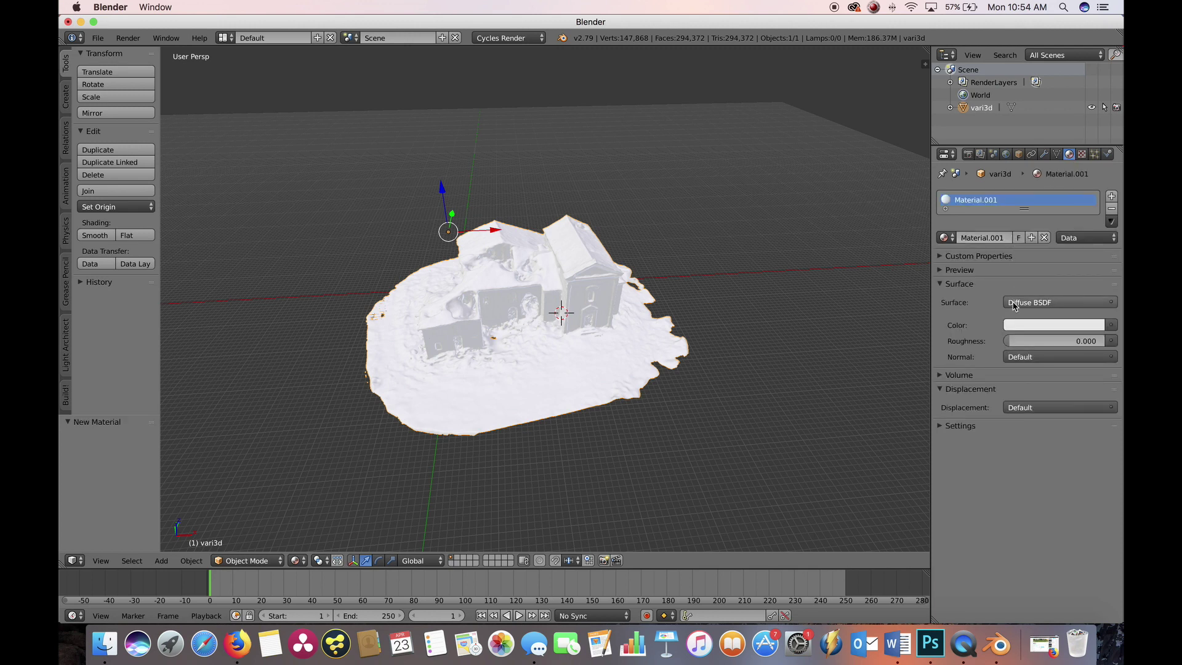
left_click(1112, 328)
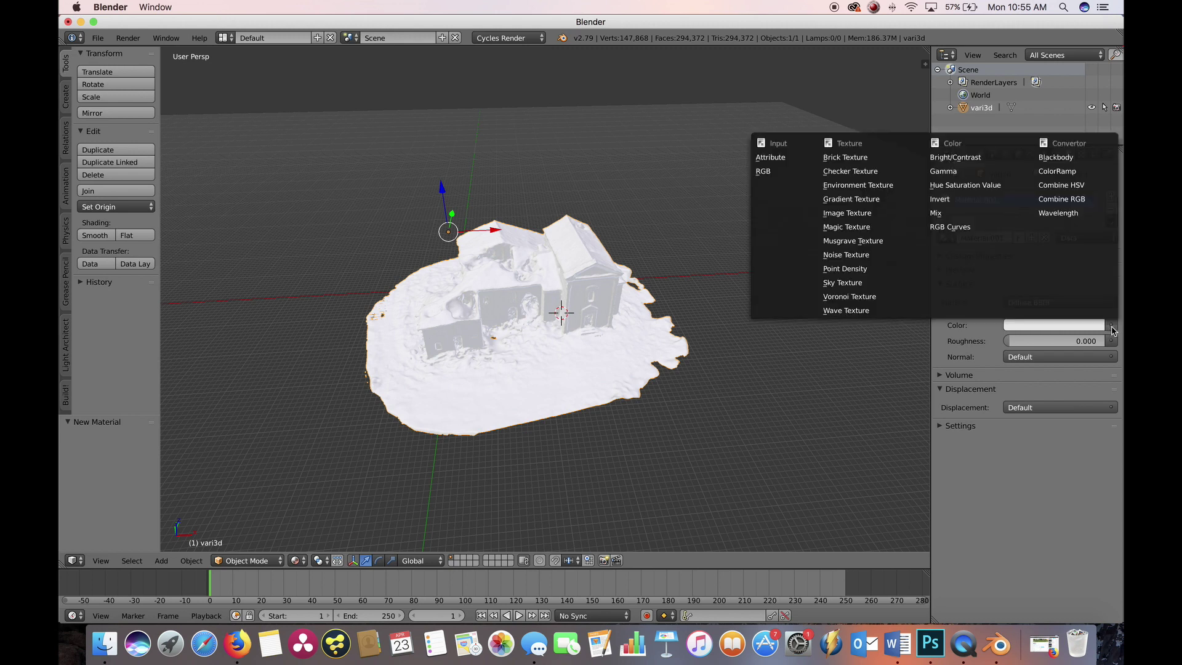
left_click(859, 219)
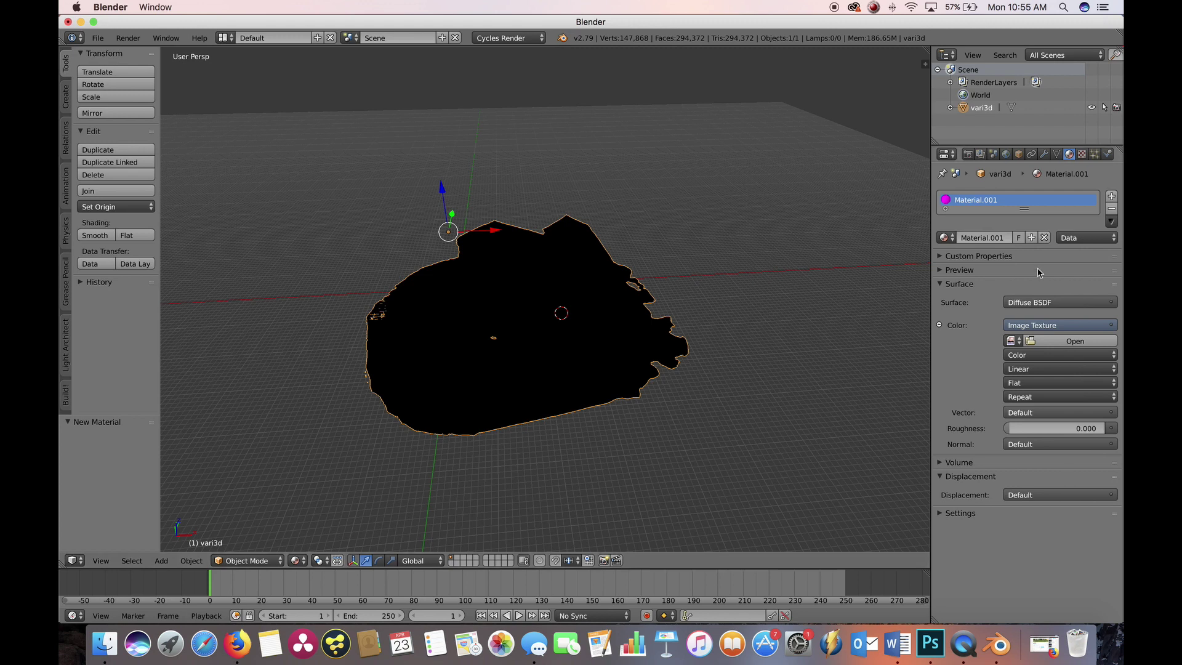
Step: Load vari3d.jpeg from the textures folder of varignana-new in Downloads as the material's image texture and view the building
left_click(1070, 341)
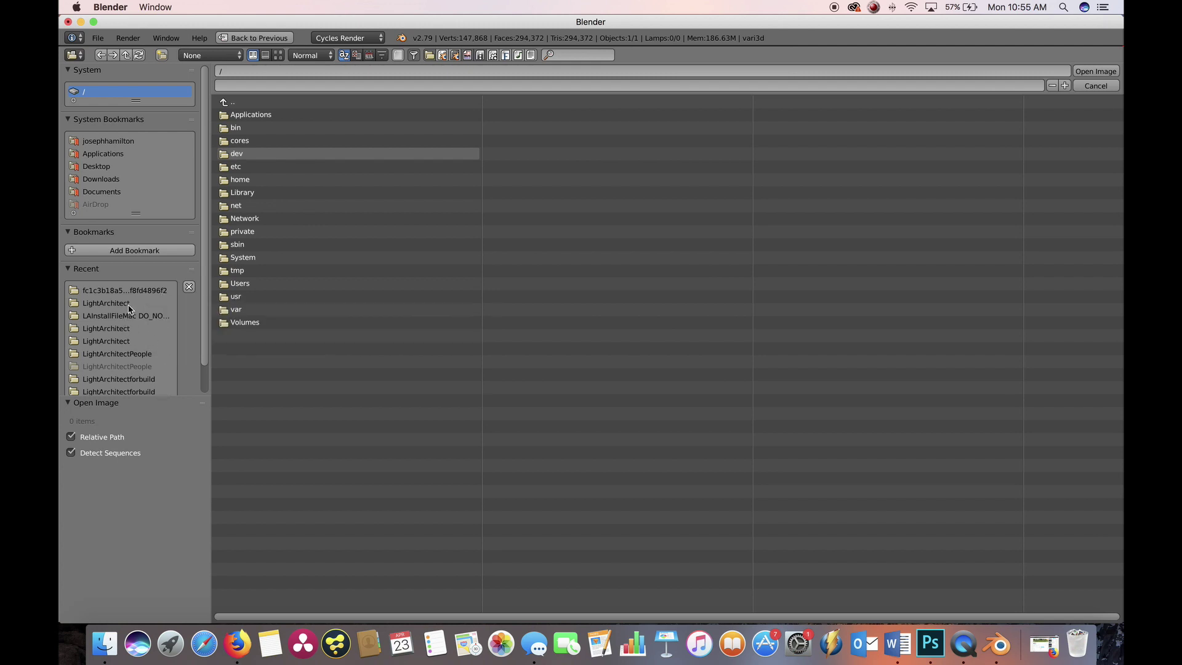
left_click(101, 179)
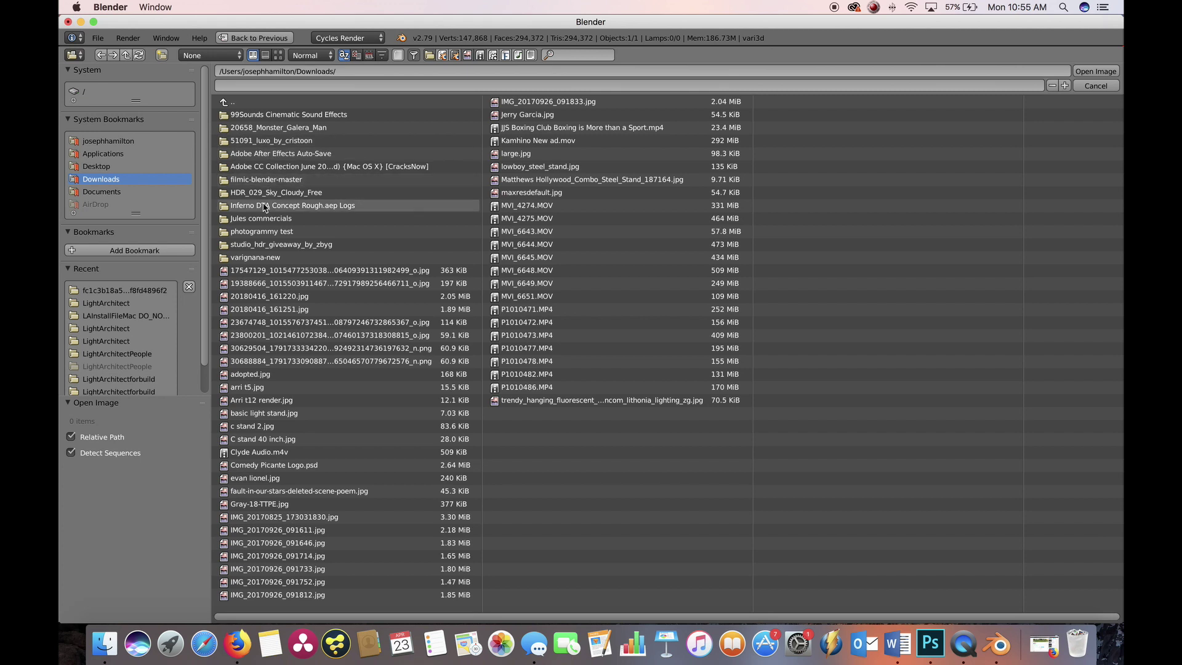
left_click(251, 258)
left_click(241, 116)
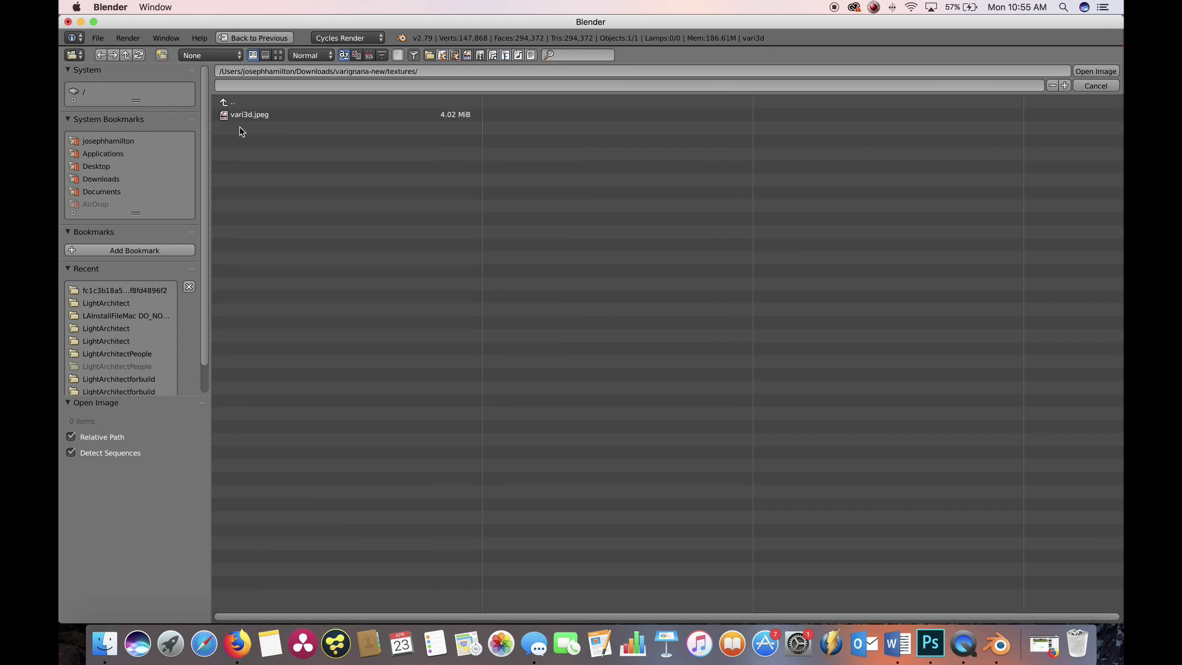
left_click(234, 103)
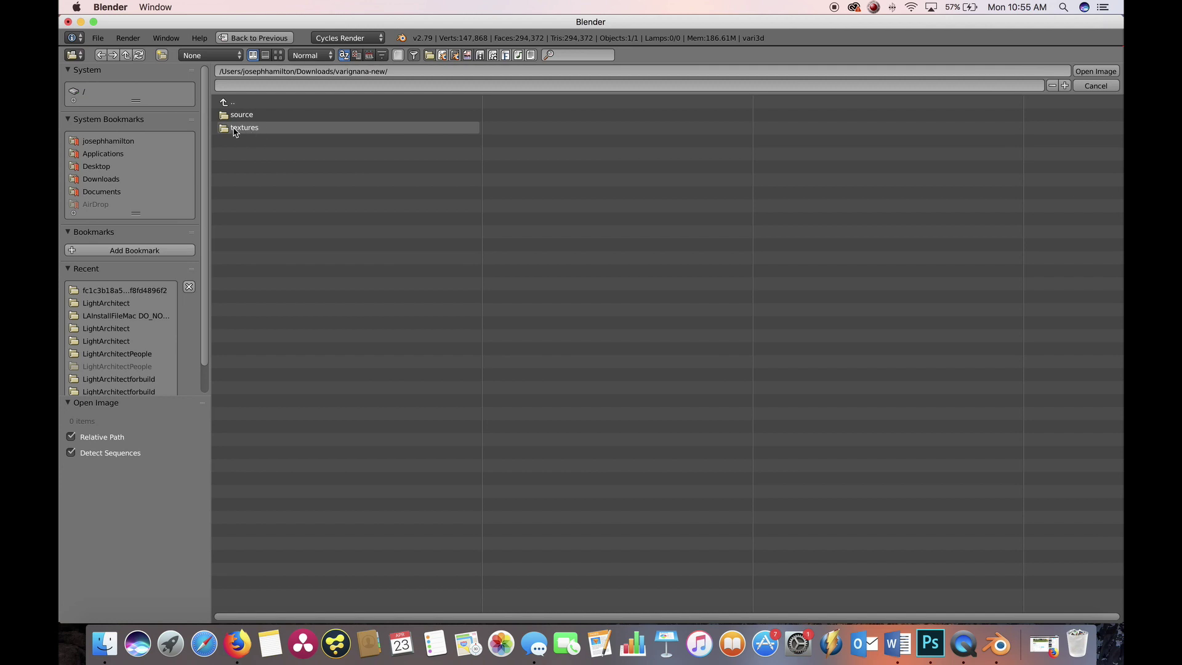
left_click(234, 132)
left_click(239, 121)
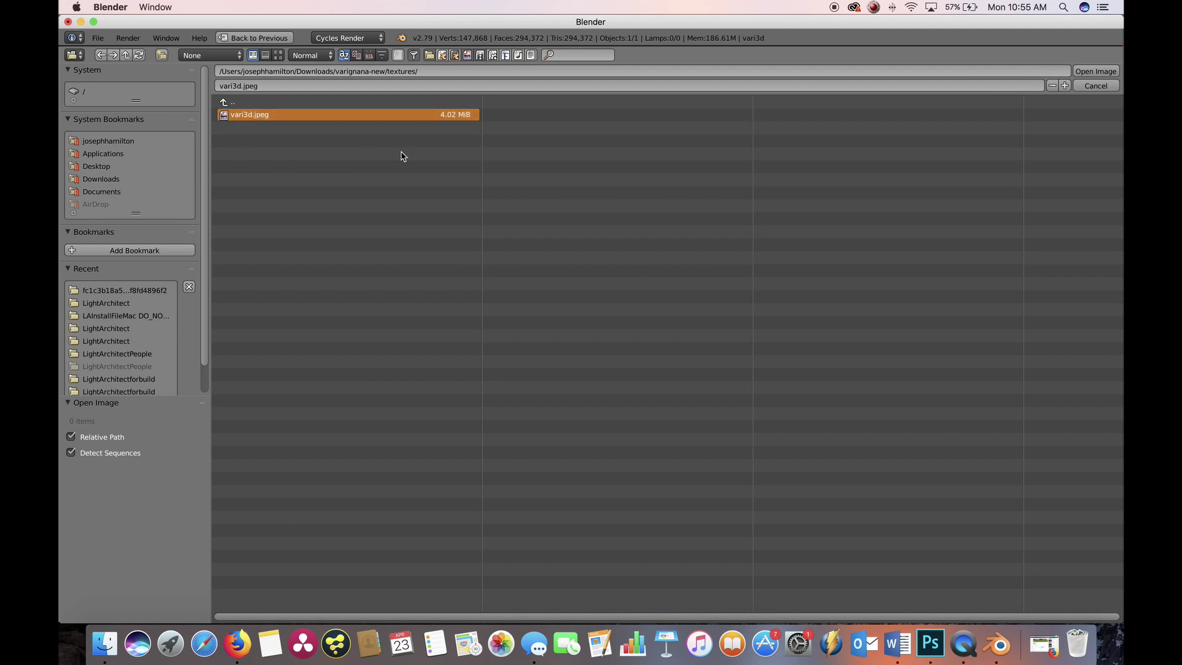
left_click(1104, 74)
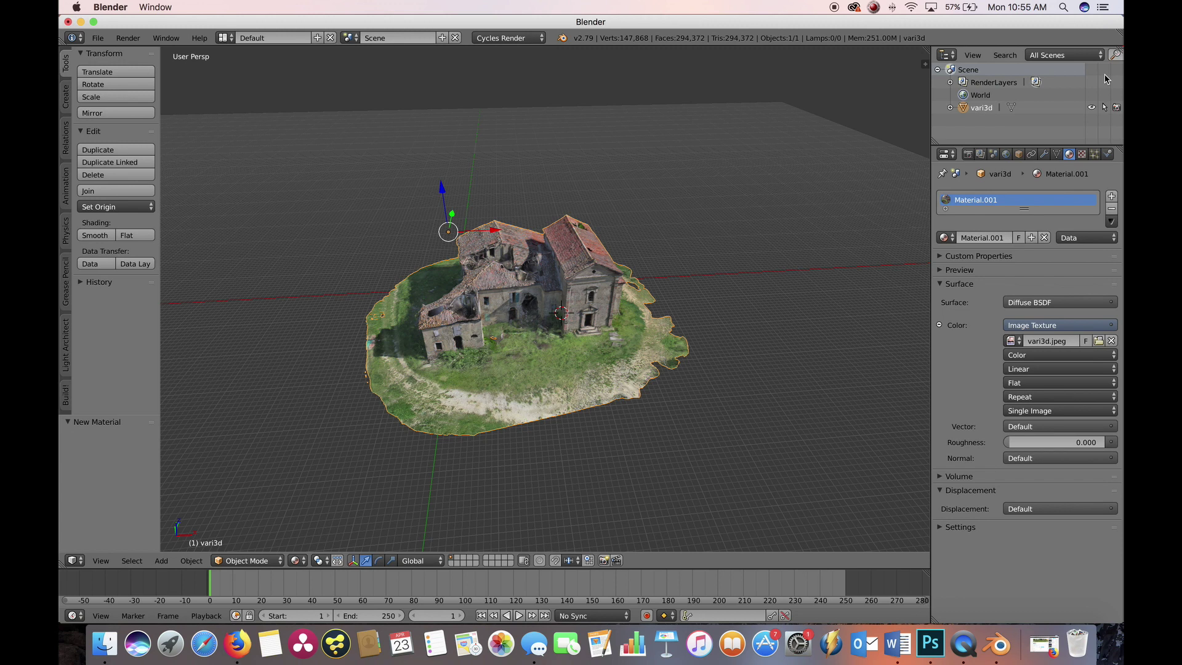
scroll(739, 346, "down", 3)
middle_click_drag(738, 346, 558, 211)
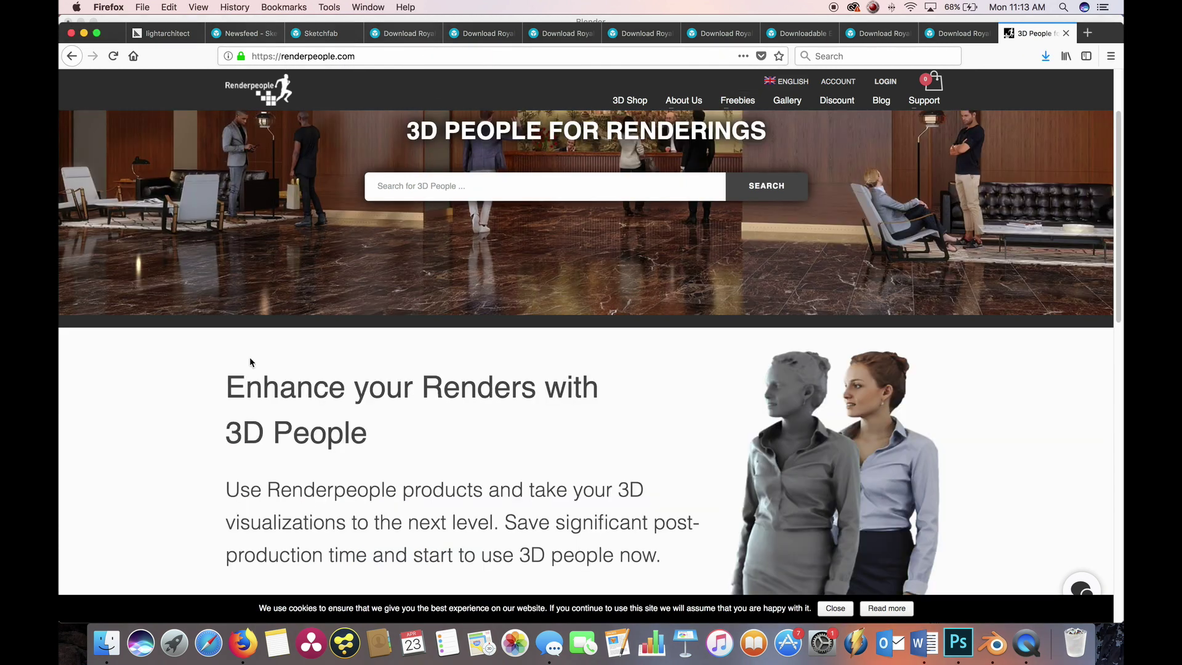
Step: Look over the Renderpeople home page in Firefox and open the Free 3D People page
scroll(261, 430, "down", 10)
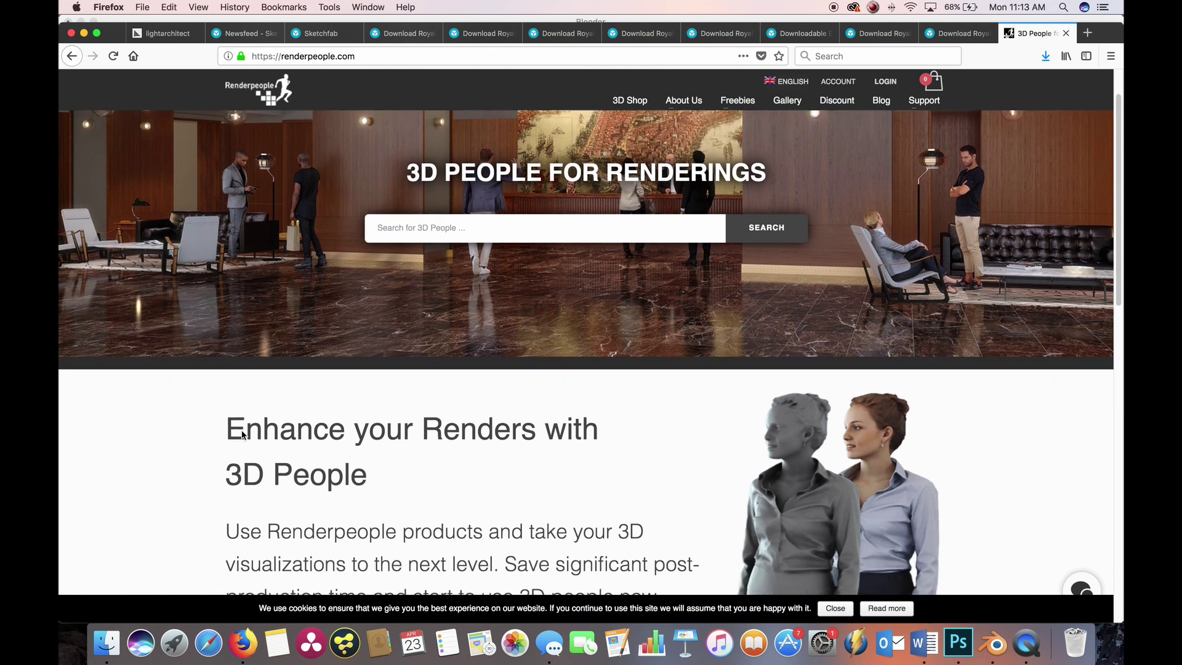
scroll(728, 424, "up", 10)
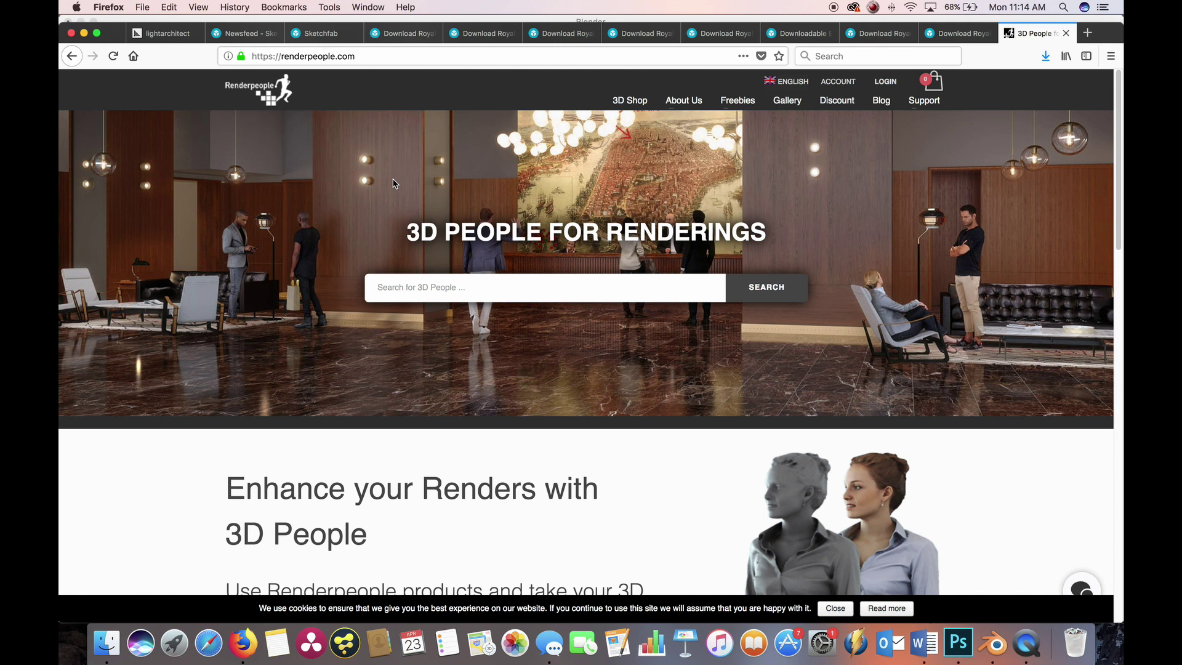
mouse_move(739, 110)
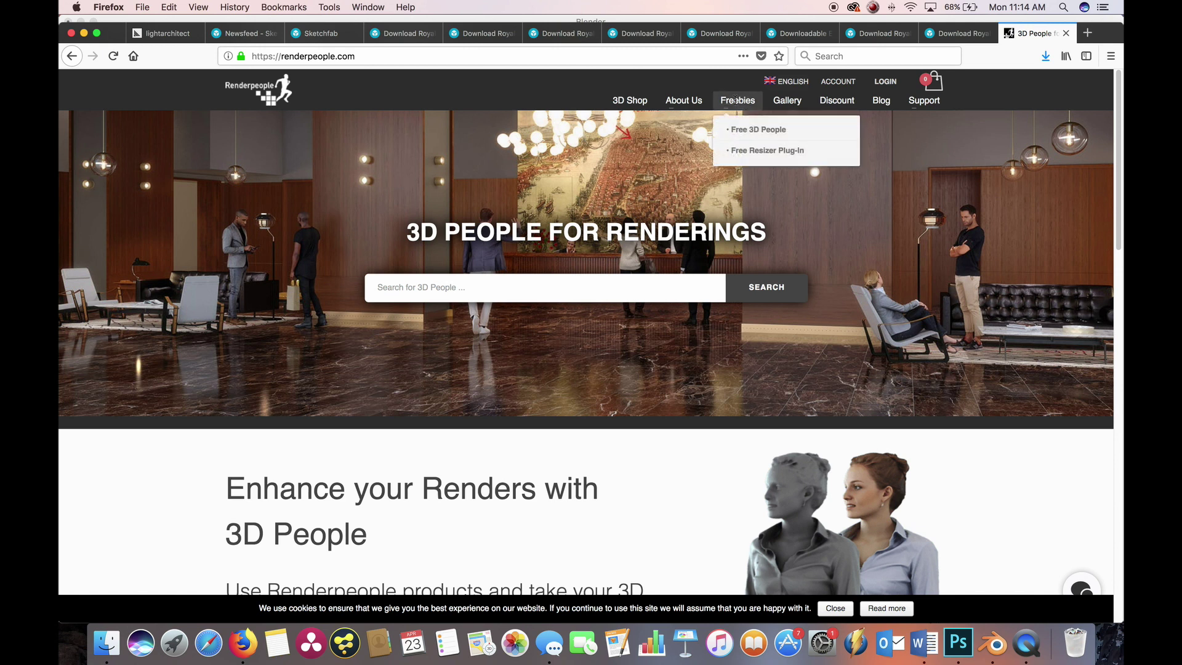
left_click(745, 132)
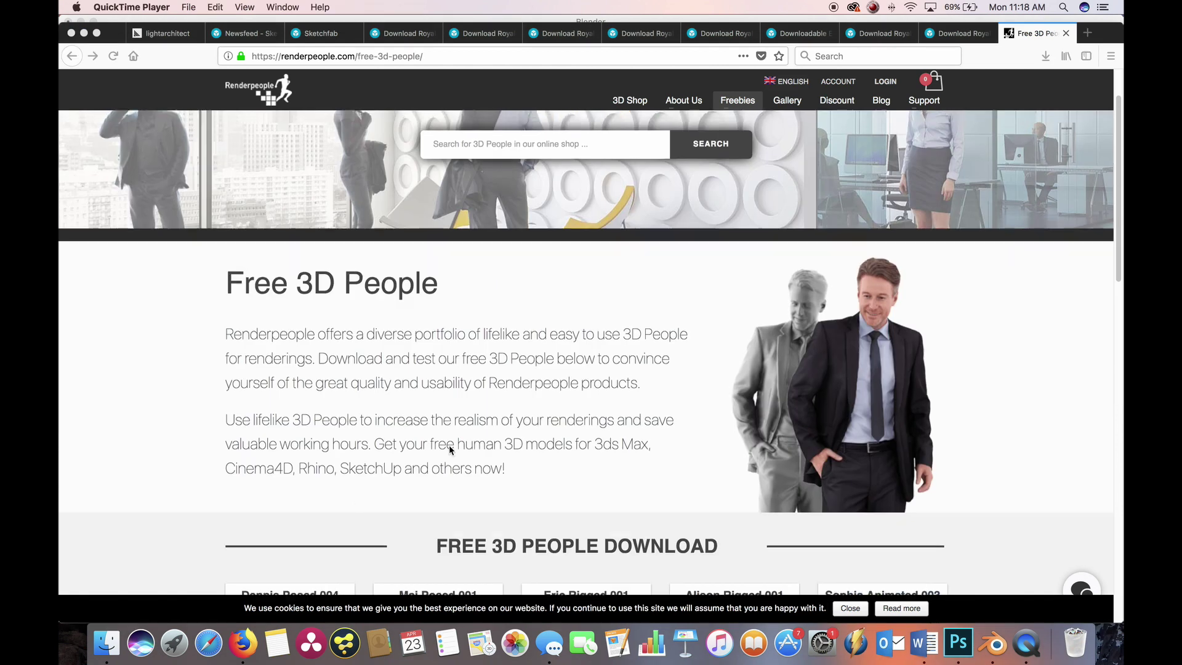
Step: Download the free Mei Posed 001 model in 3ds Max format and save the ZIP file
scroll(483, 401, "down", 5)
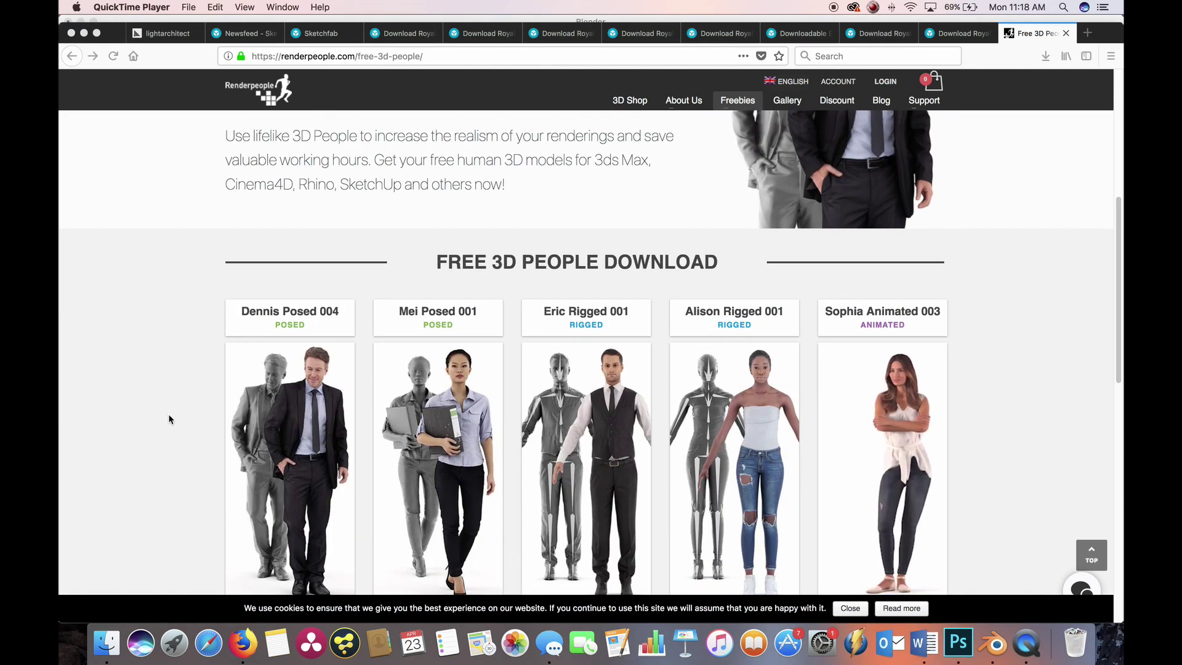
scroll(976, 432, "down", 2)
scroll(976, 433, "down", 1)
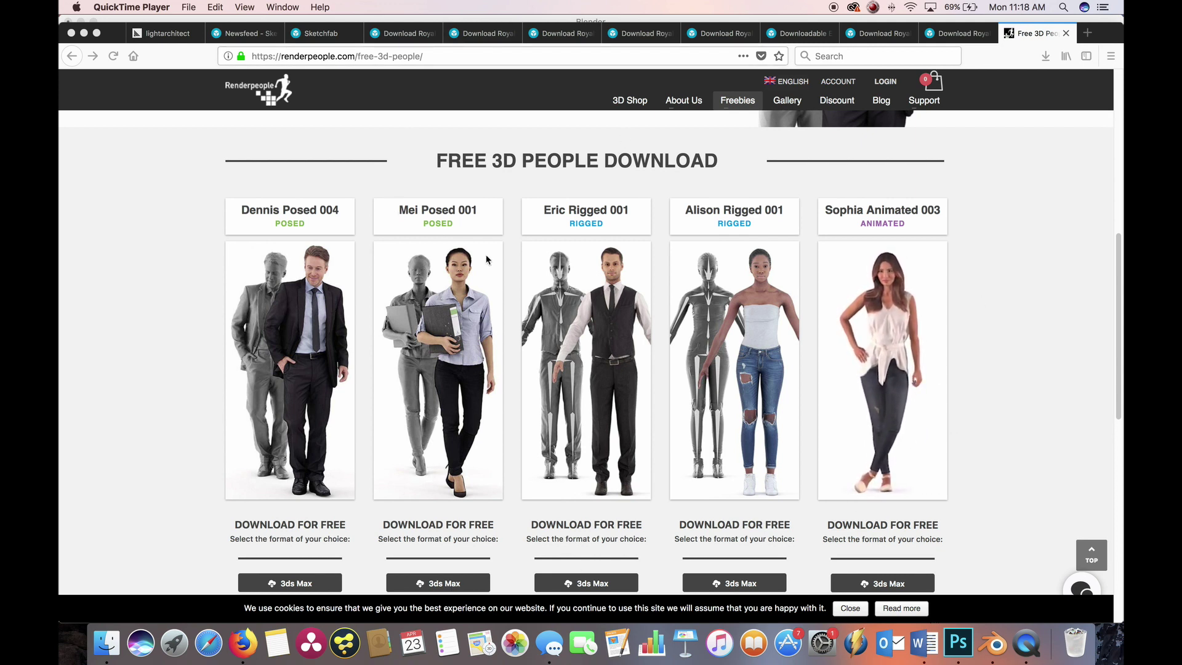
scroll(520, 431, "down", 5)
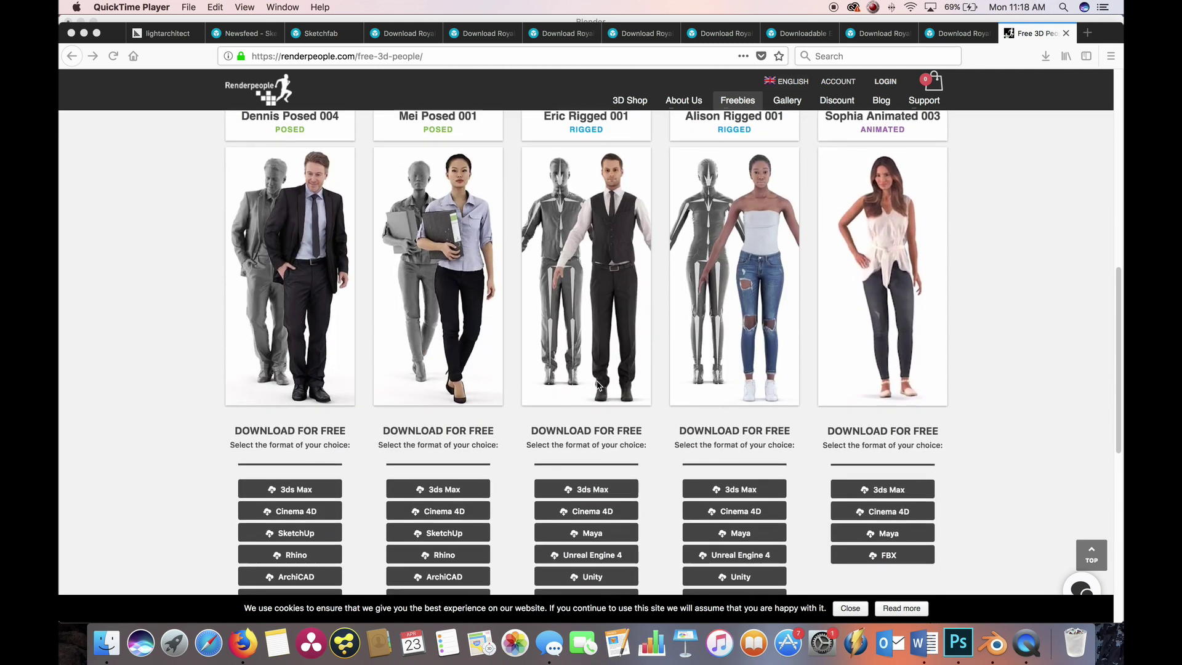
scroll(491, 303, "down", 3)
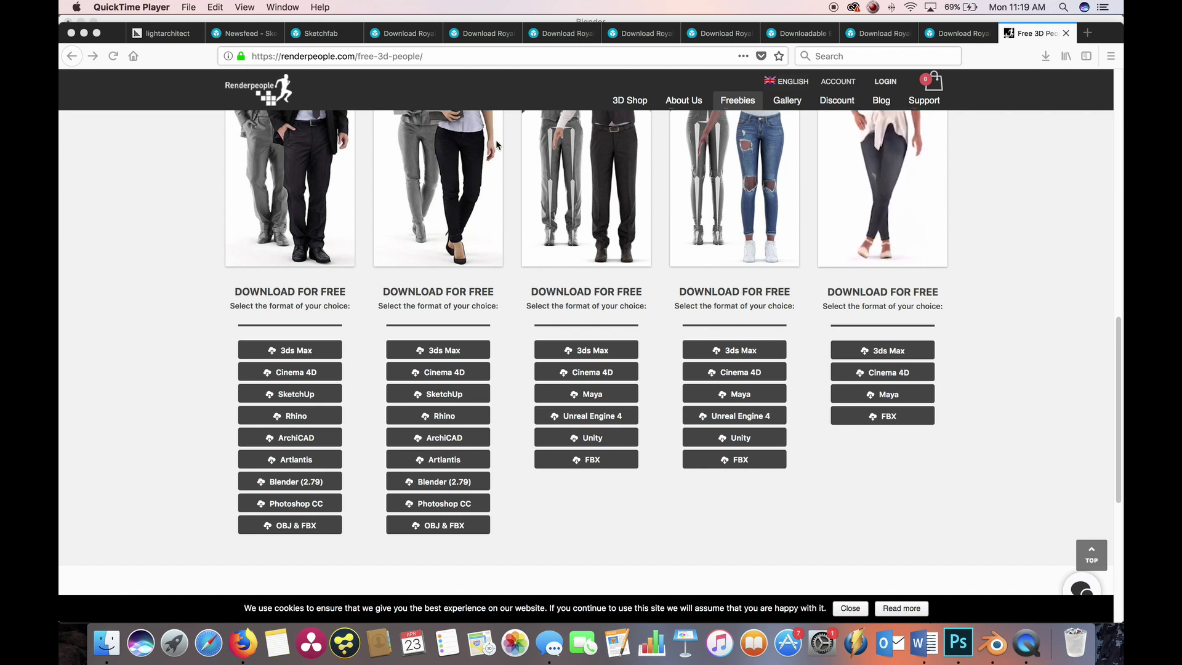
left_click(429, 336)
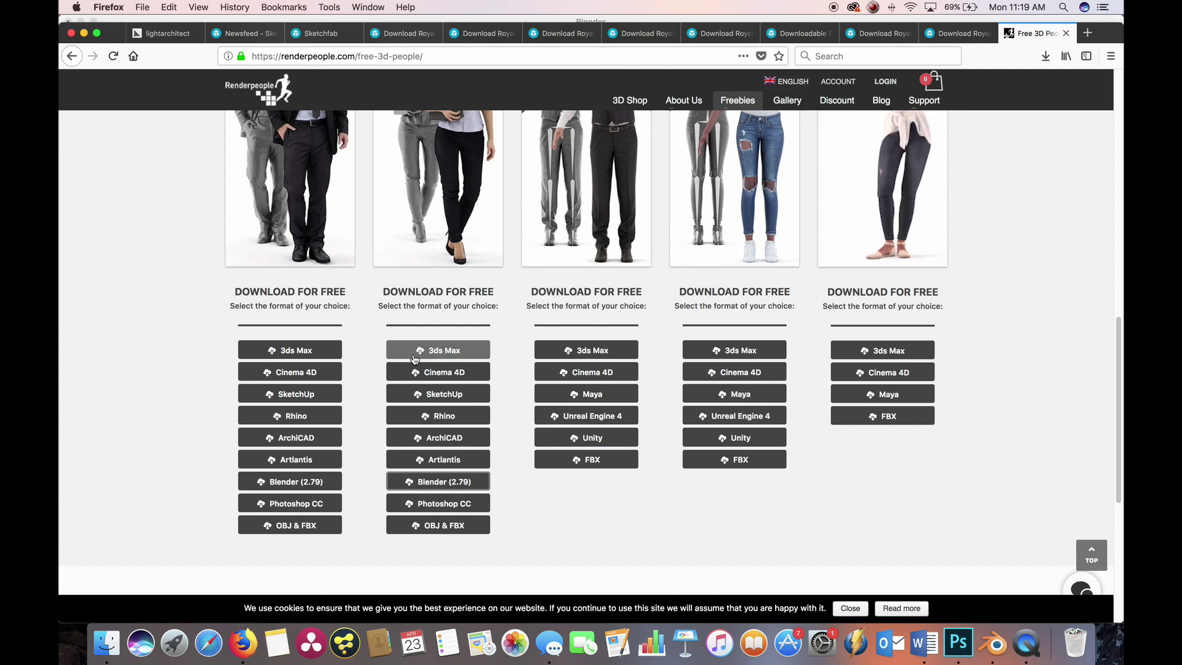
left_click(408, 355)
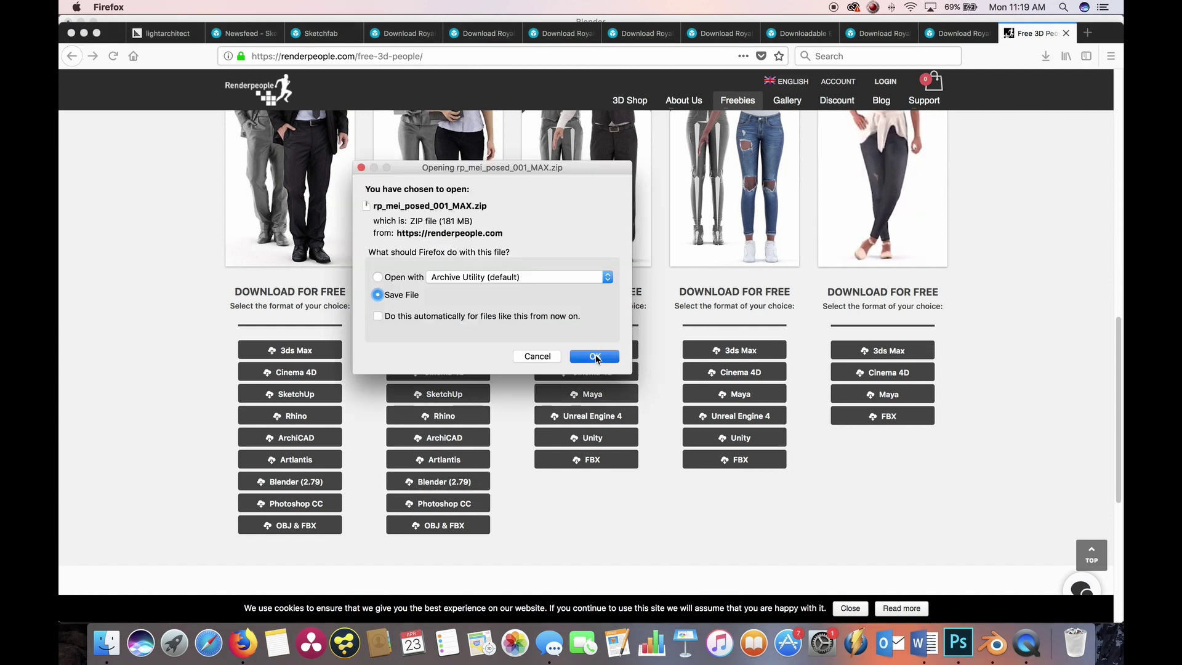
left_click(595, 356)
Step: Switch to Finder and extract rp_mei_posed_001_MAX.zip in the Downloads folder
left_click(103, 653)
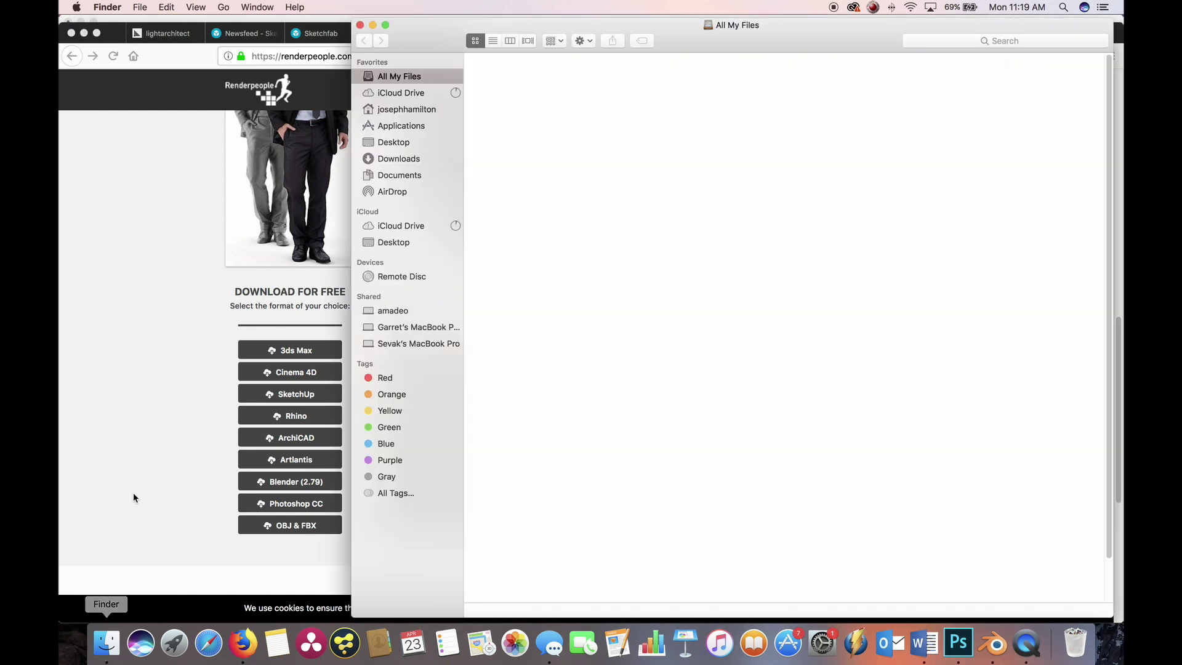
left_click(399, 160)
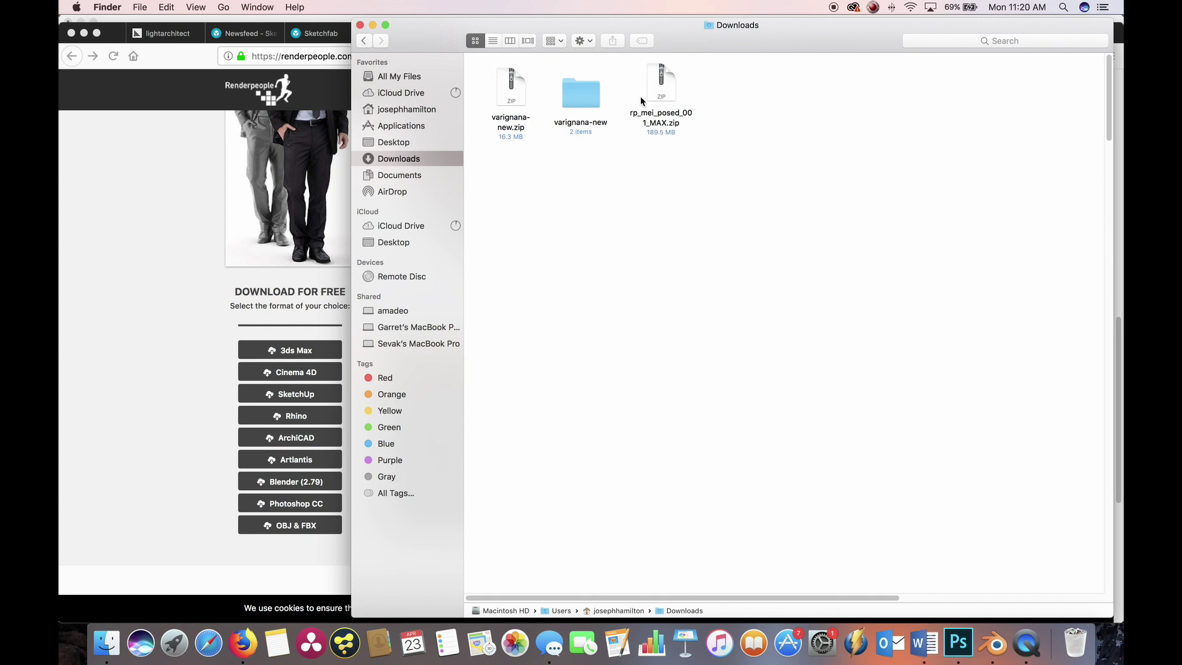
left_click(666, 91)
right_click(665, 86)
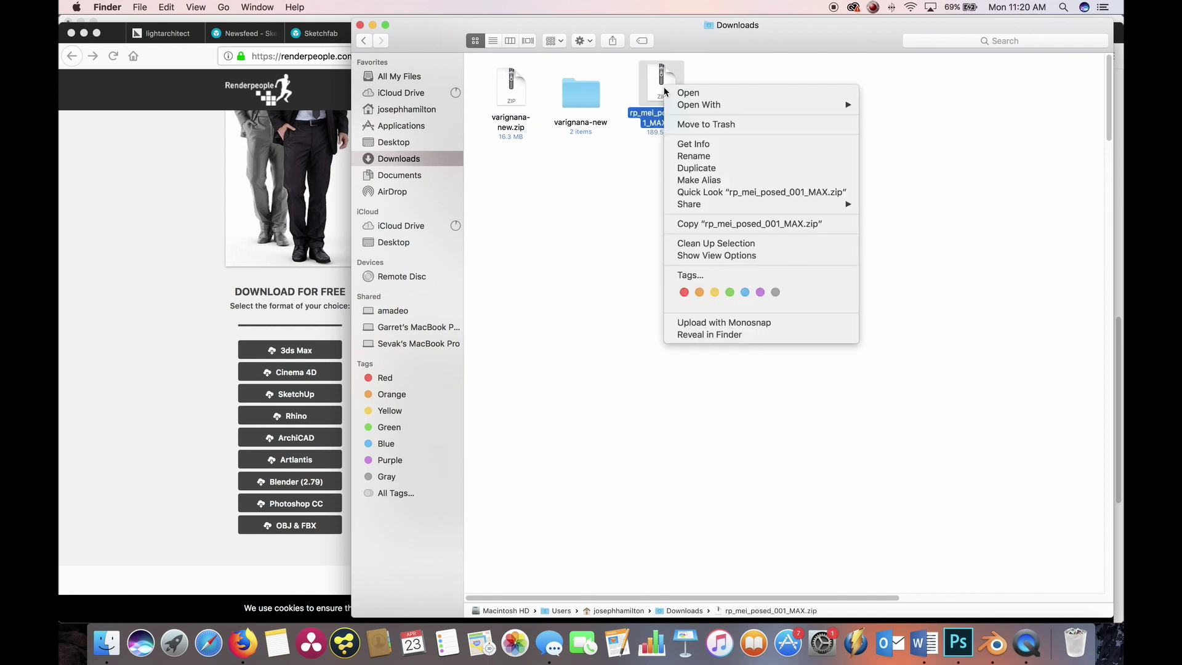
left_click(689, 92)
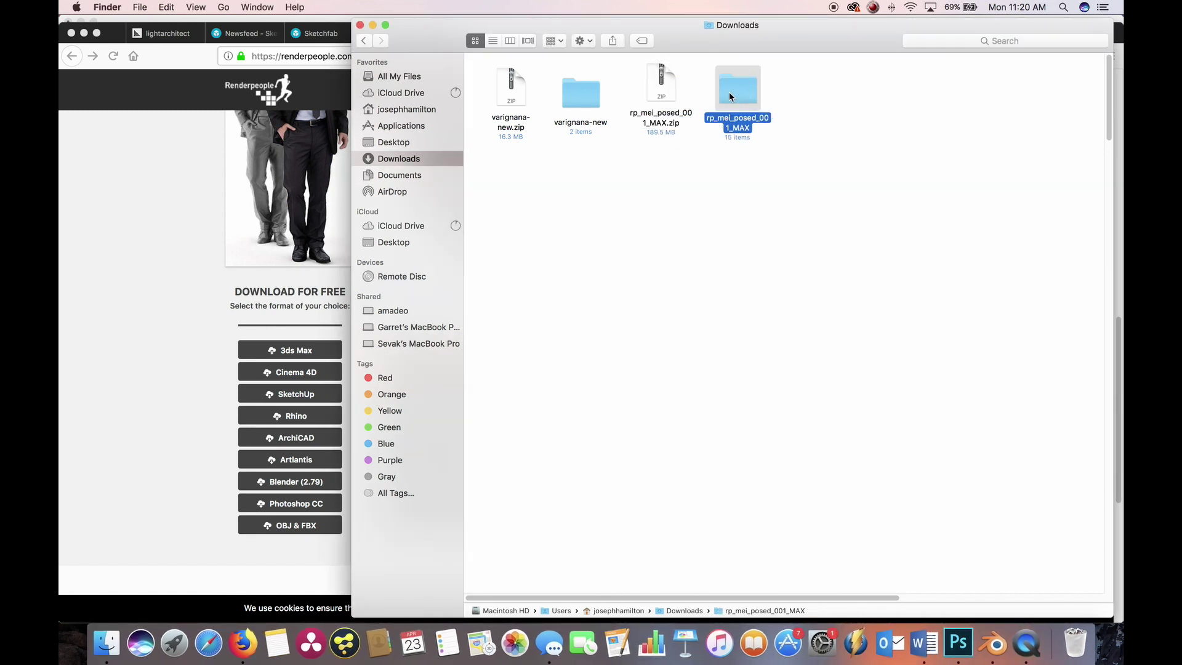
Step: Examine the 100k and 30k OBJ files in the extracted rp_mei_posed_001_MAX folder and the texture images in its tex folder
double_click(730, 91)
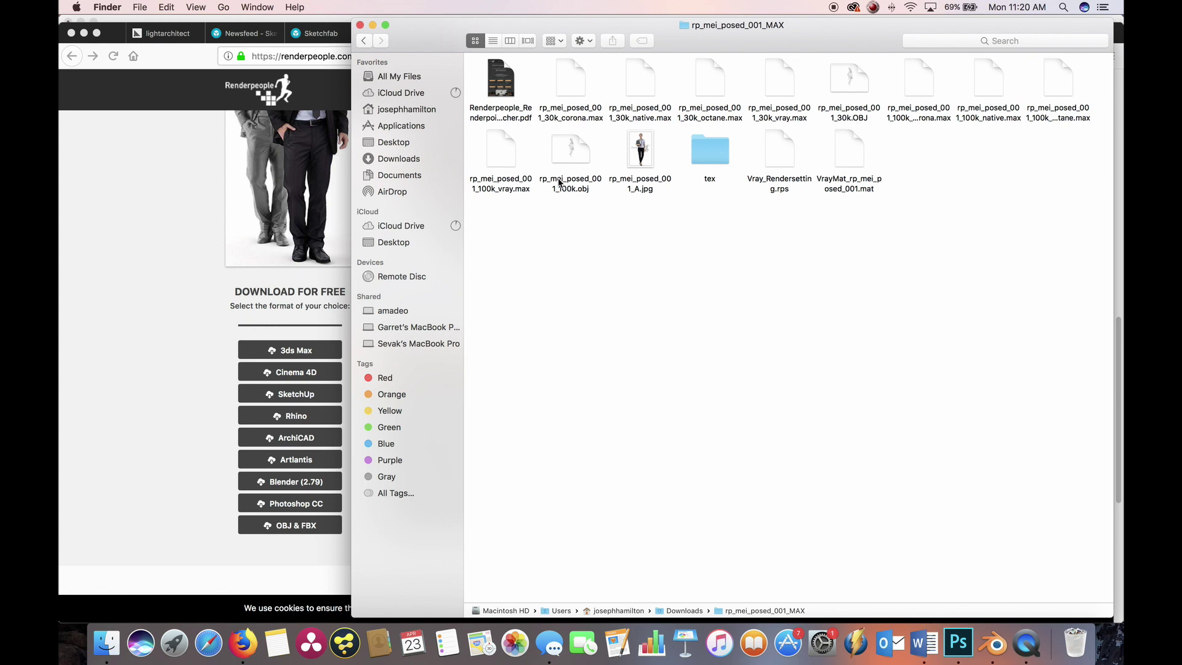
left_click(575, 147)
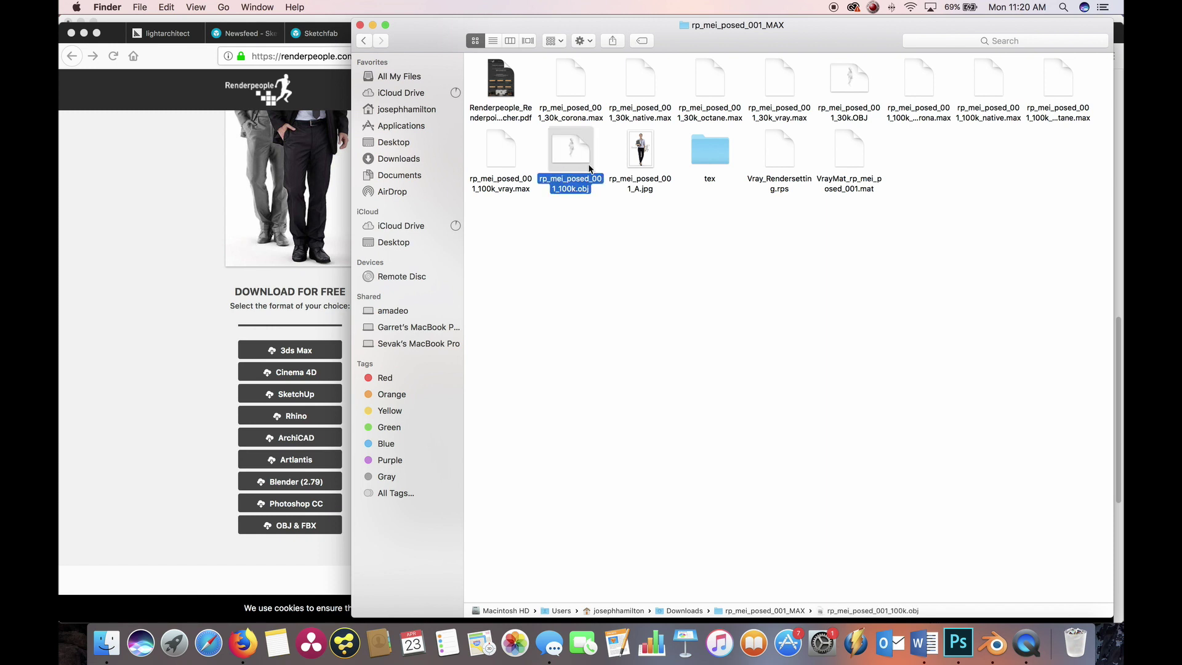
left_click(851, 84)
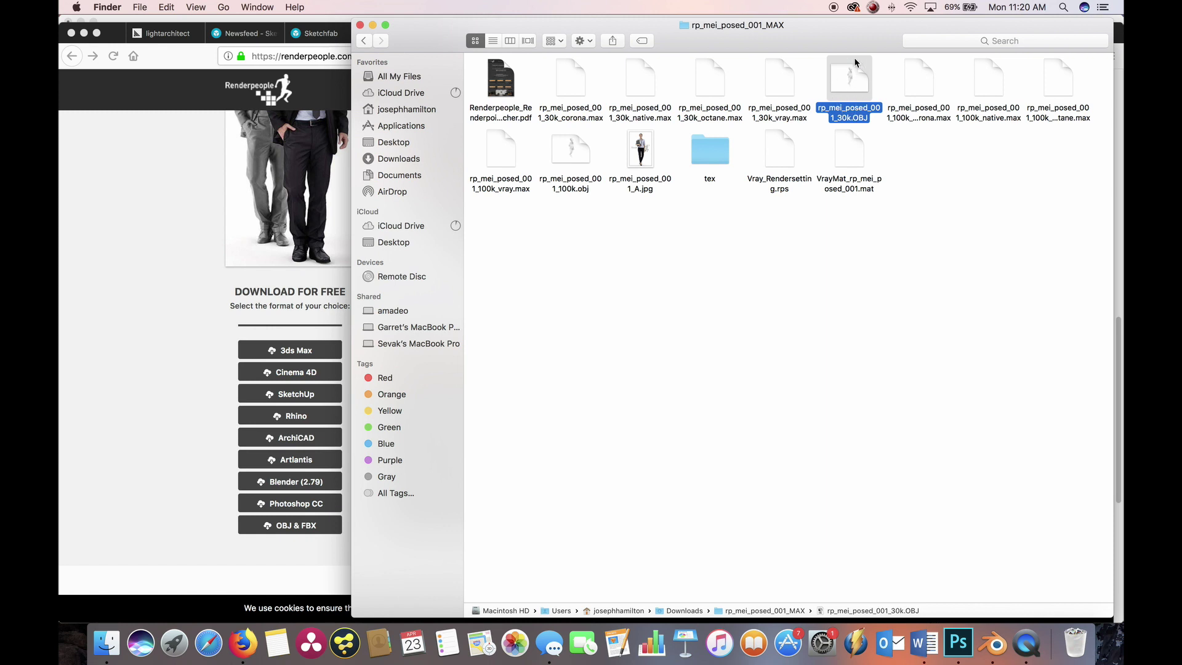
left_click(707, 177)
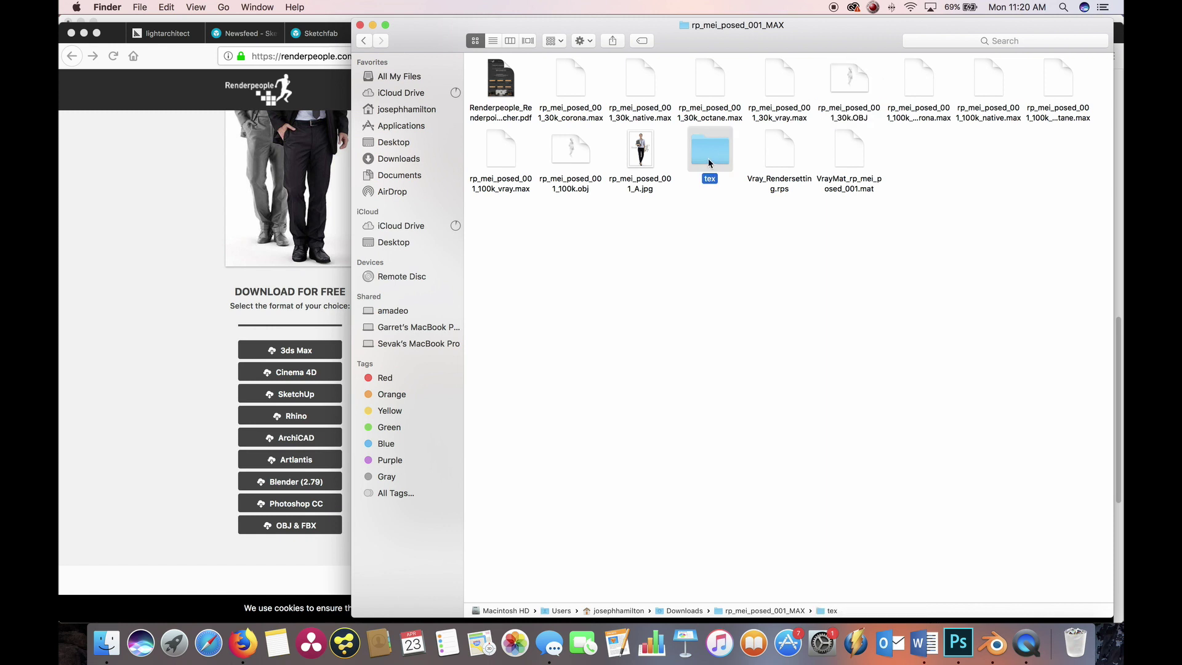
double_click(703, 150)
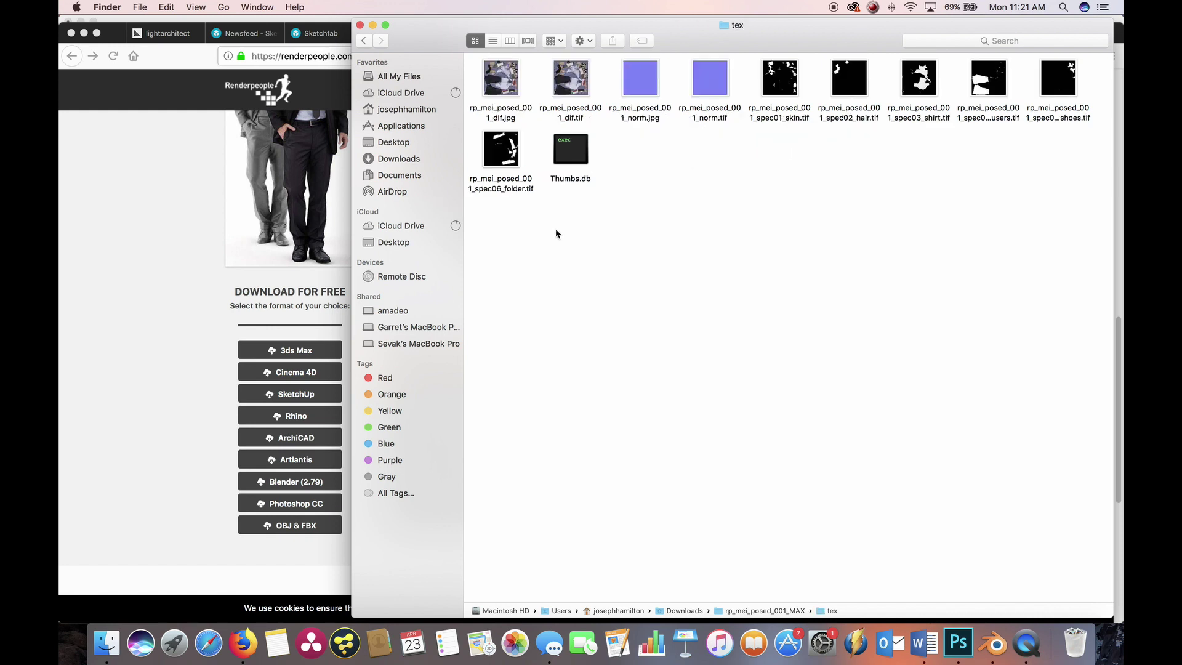
left_click_drag(491, 237, 1089, 99)
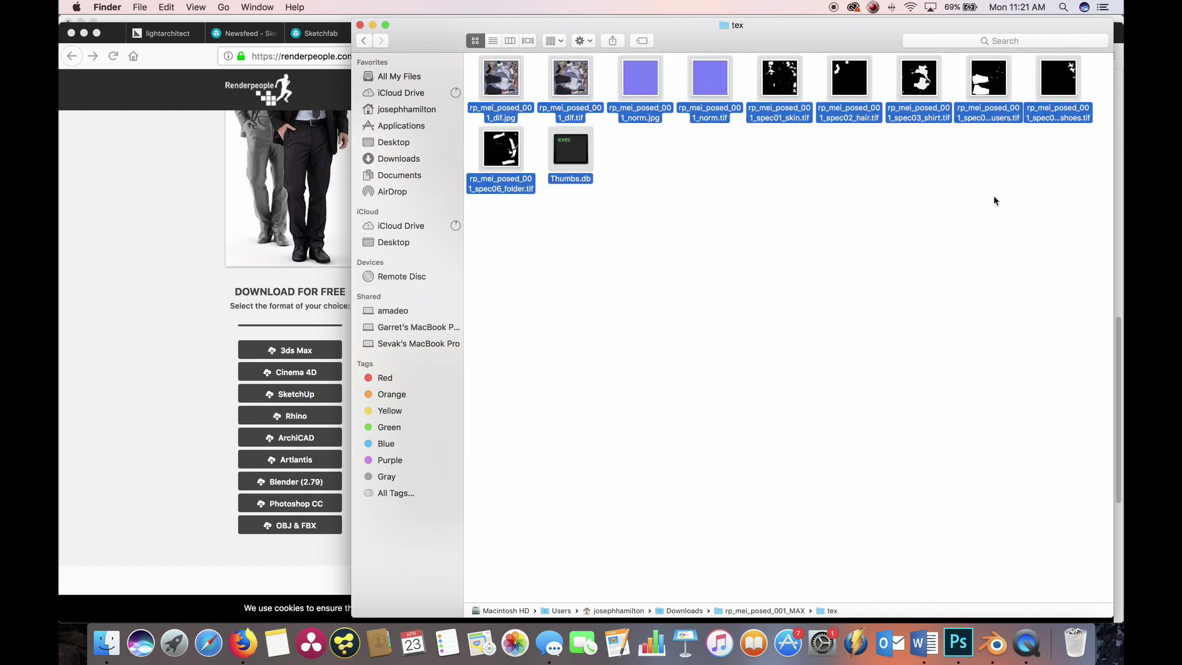
left_click(994, 198)
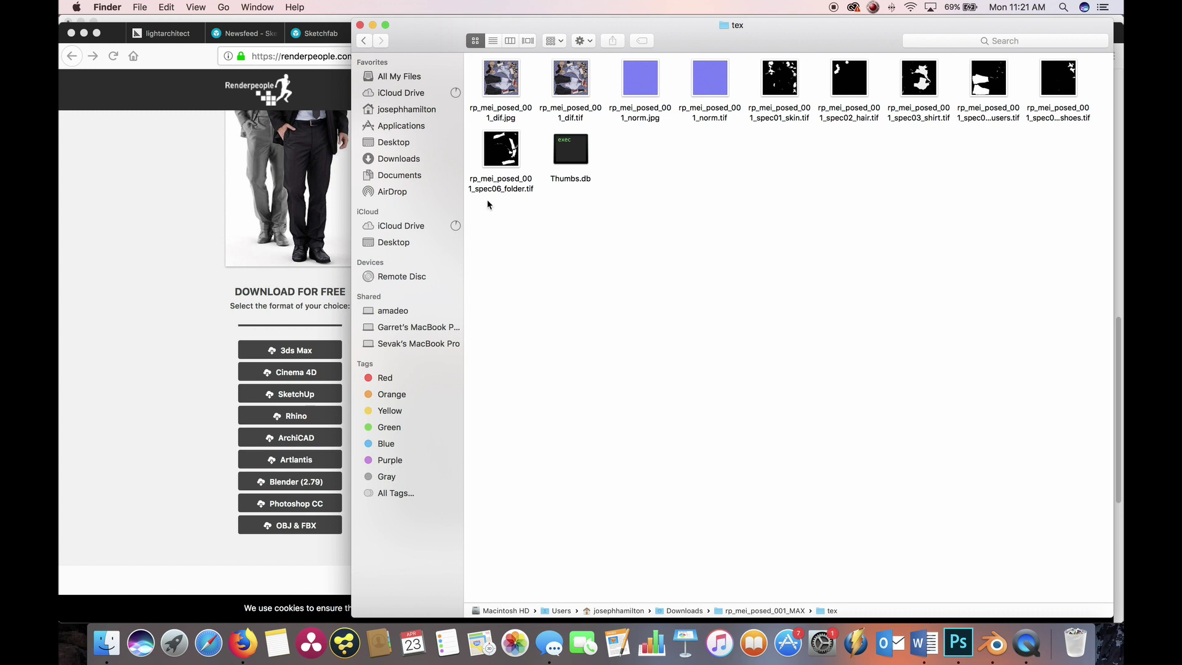
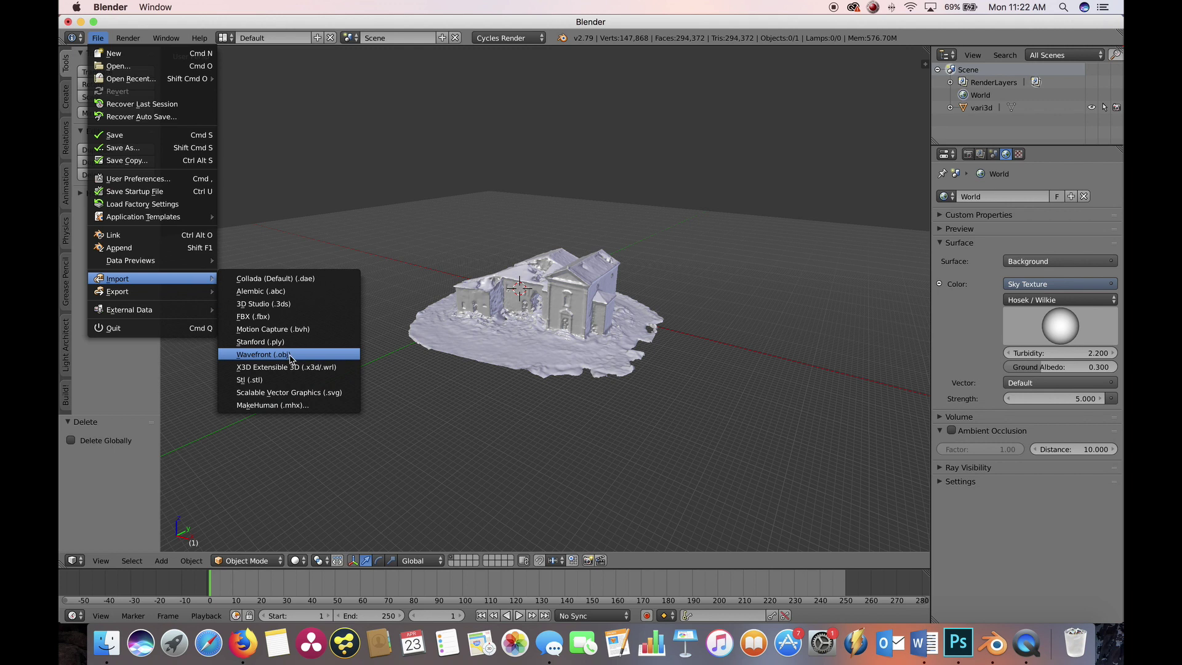
Step: Import rp_mei_posed_001_30k.OBJ from the rp_mei_posed_001_MAX folder in Downloads into the Blender scene as a Wavefront file and view it beside the building
left_click(290, 355)
left_click(103, 154)
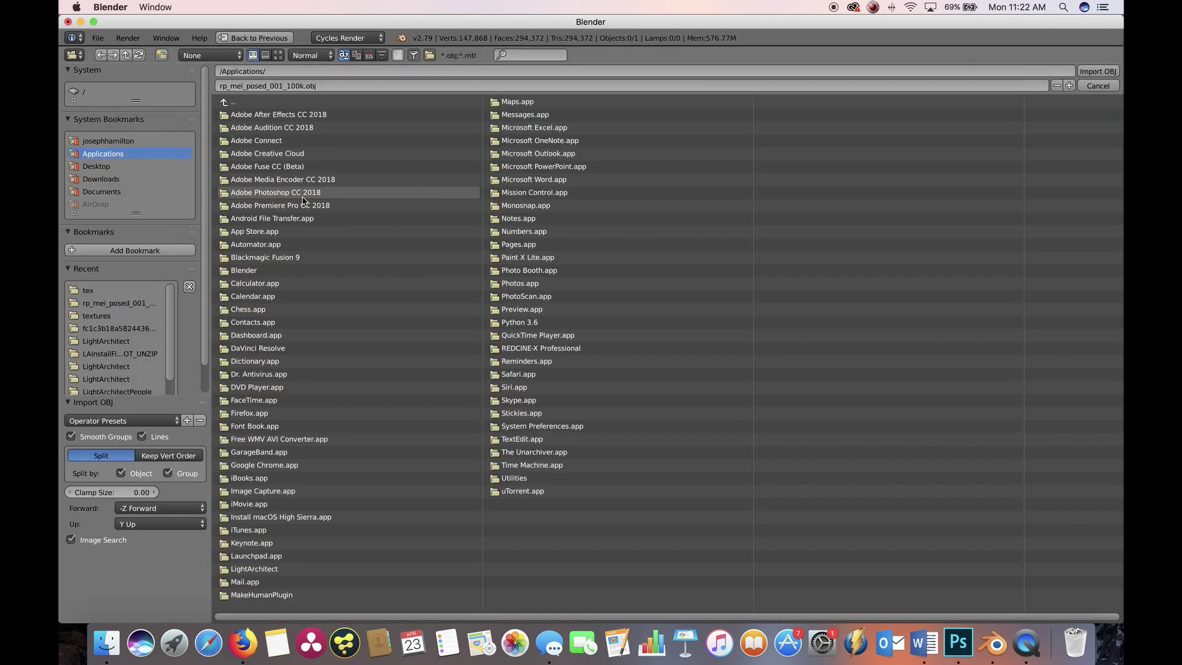
left_click(102, 180)
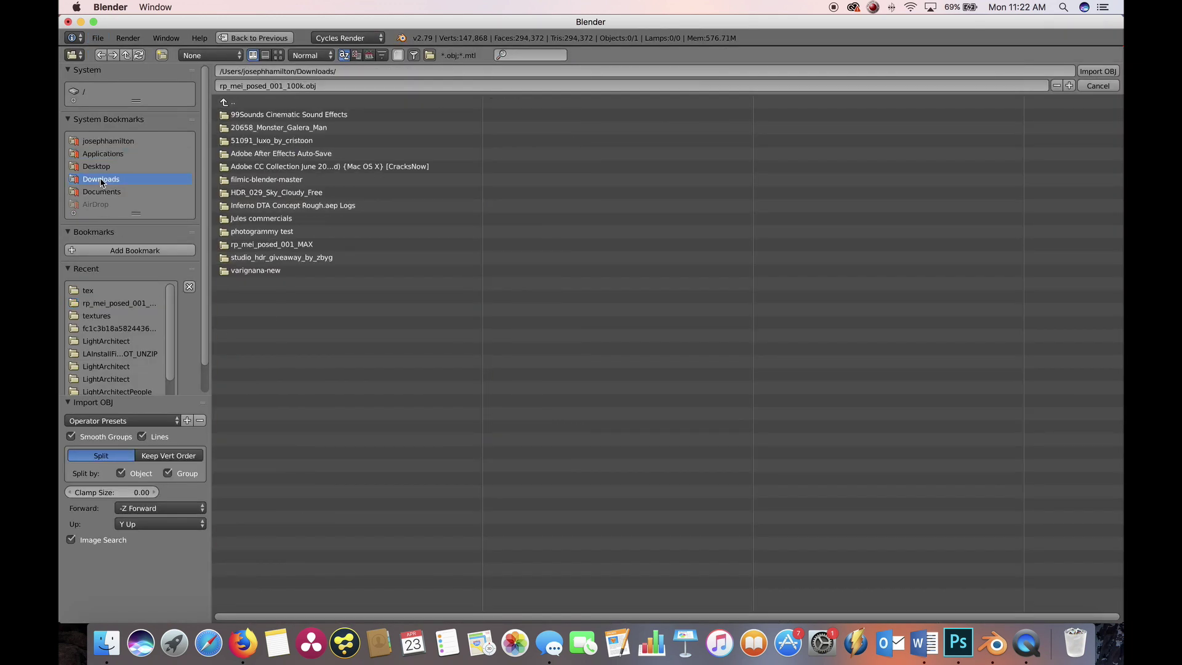
left_click(271, 244)
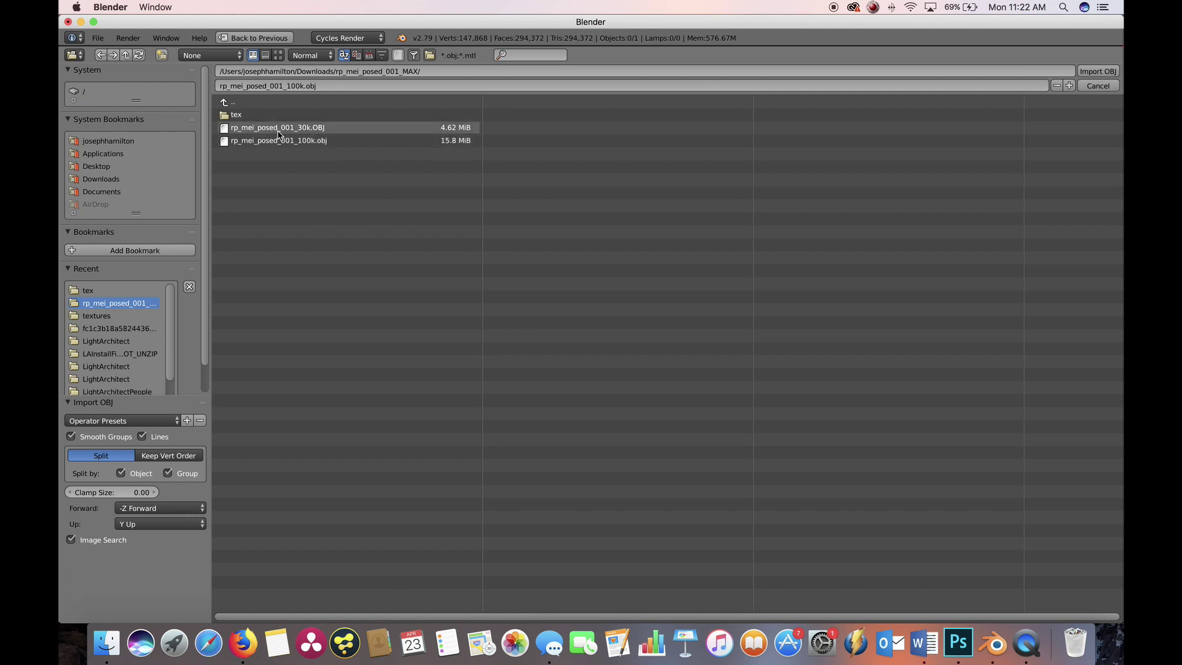
left_click(244, 131)
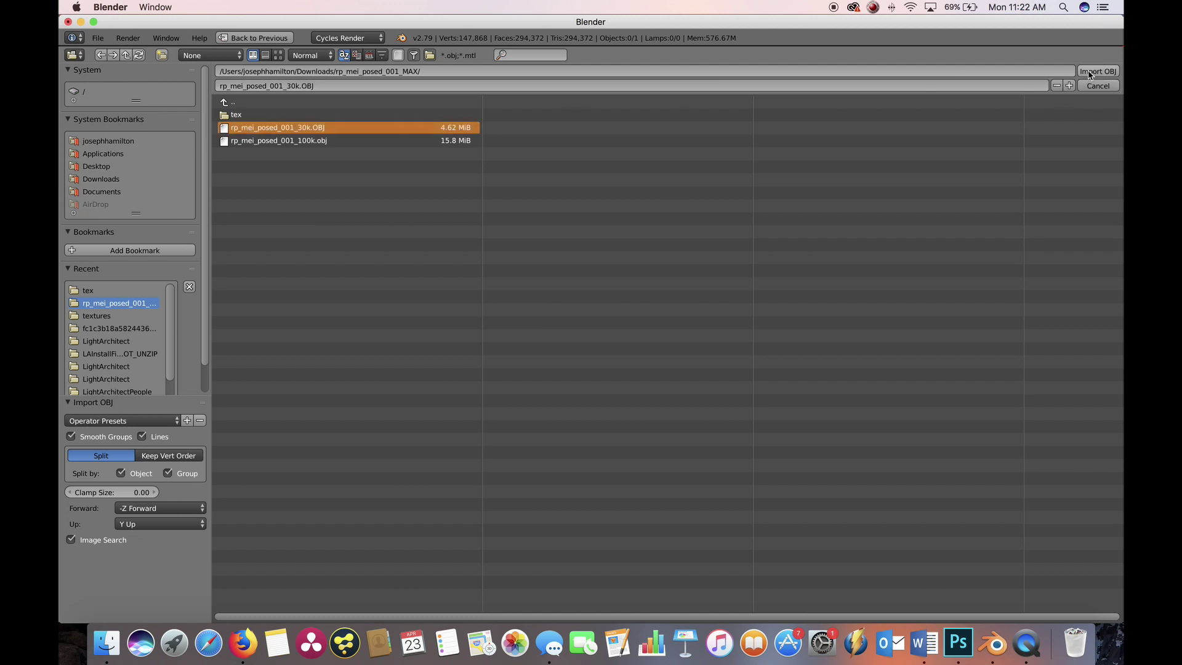
left_click(1088, 72)
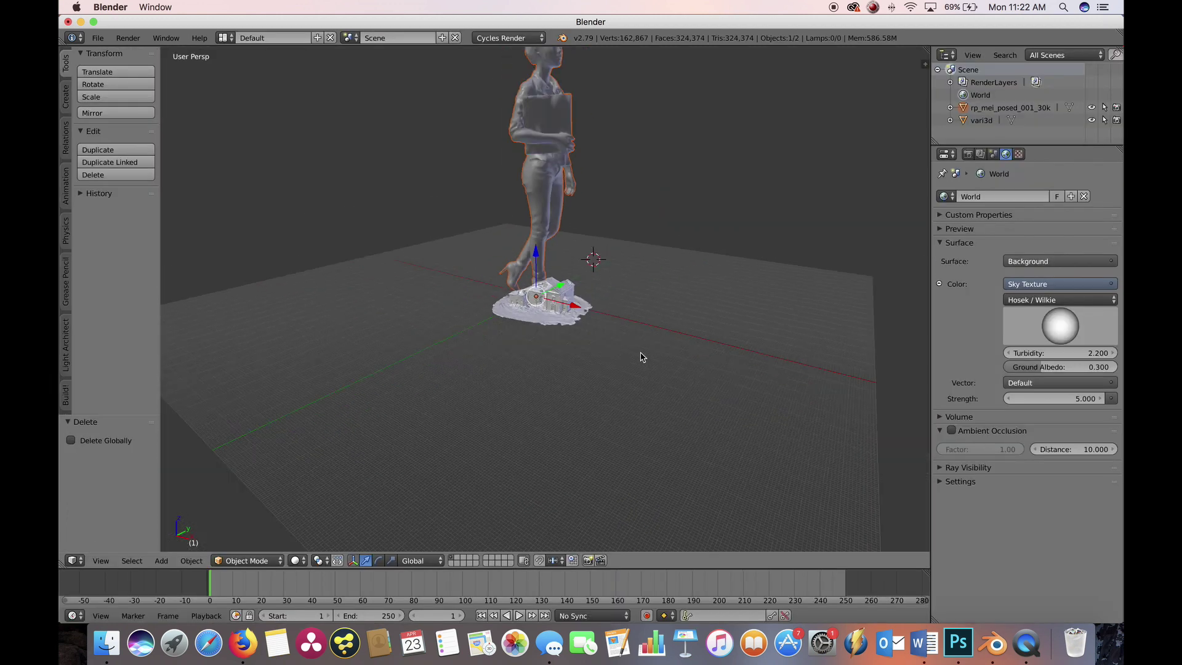
middle_click_drag(683, 256, 578, 285)
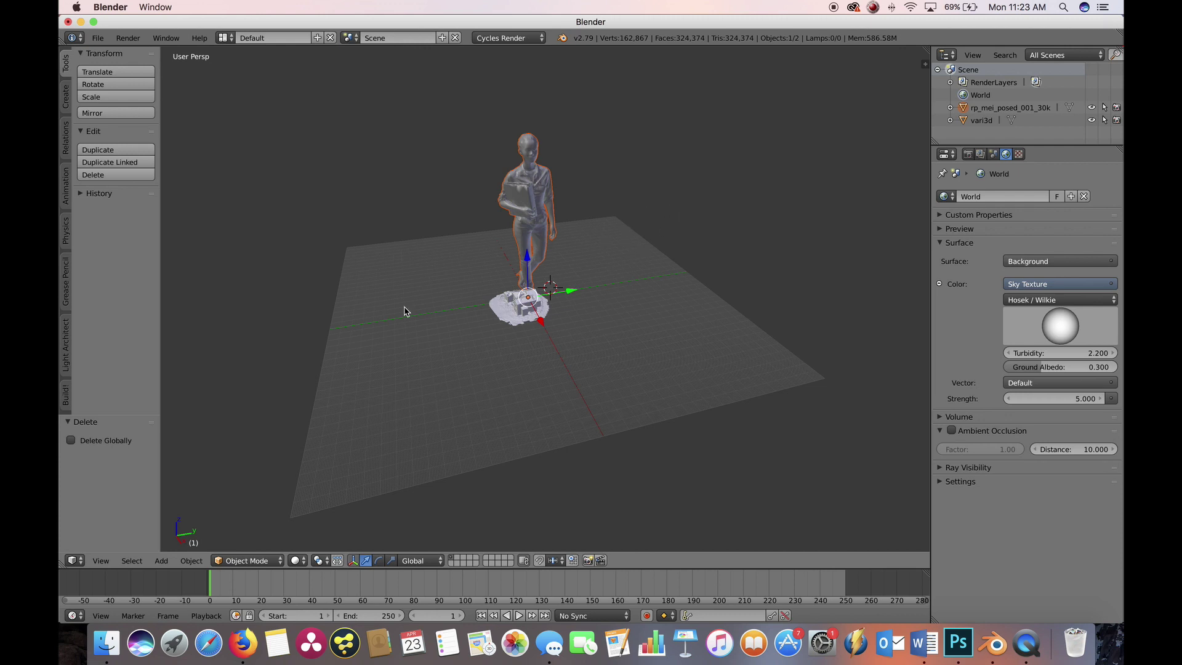
Step: Scale the Mei figure down to about 0.072 of its size and move it about 47.1 units along X, beside the building
right_click(539, 175)
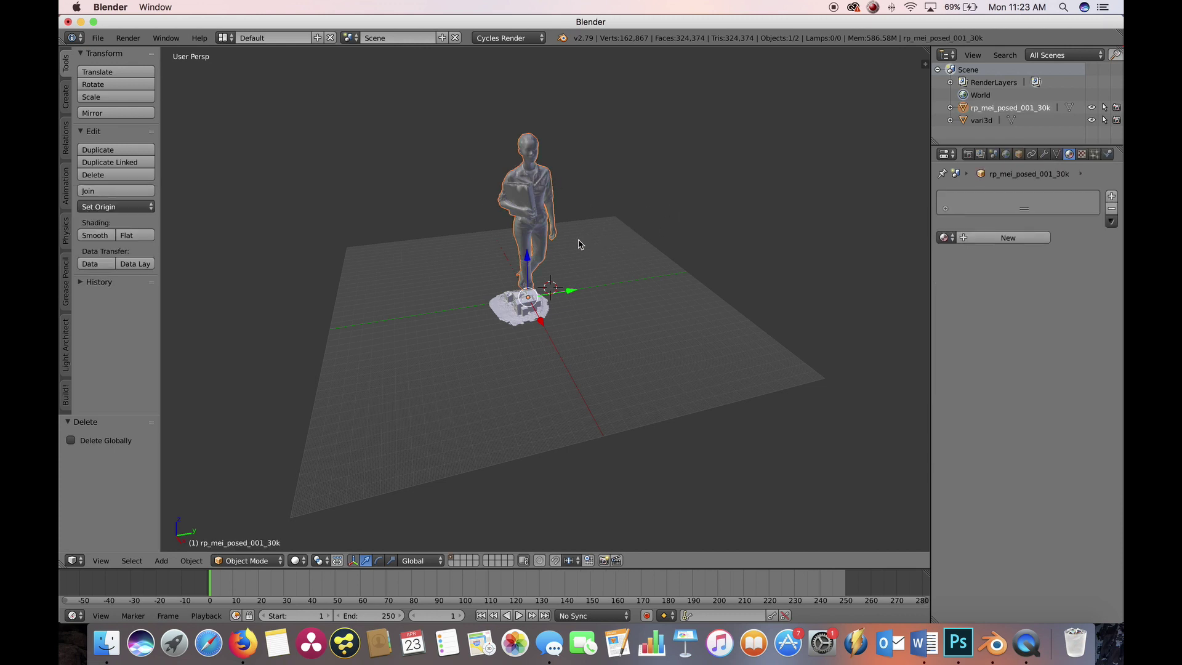
key("s")
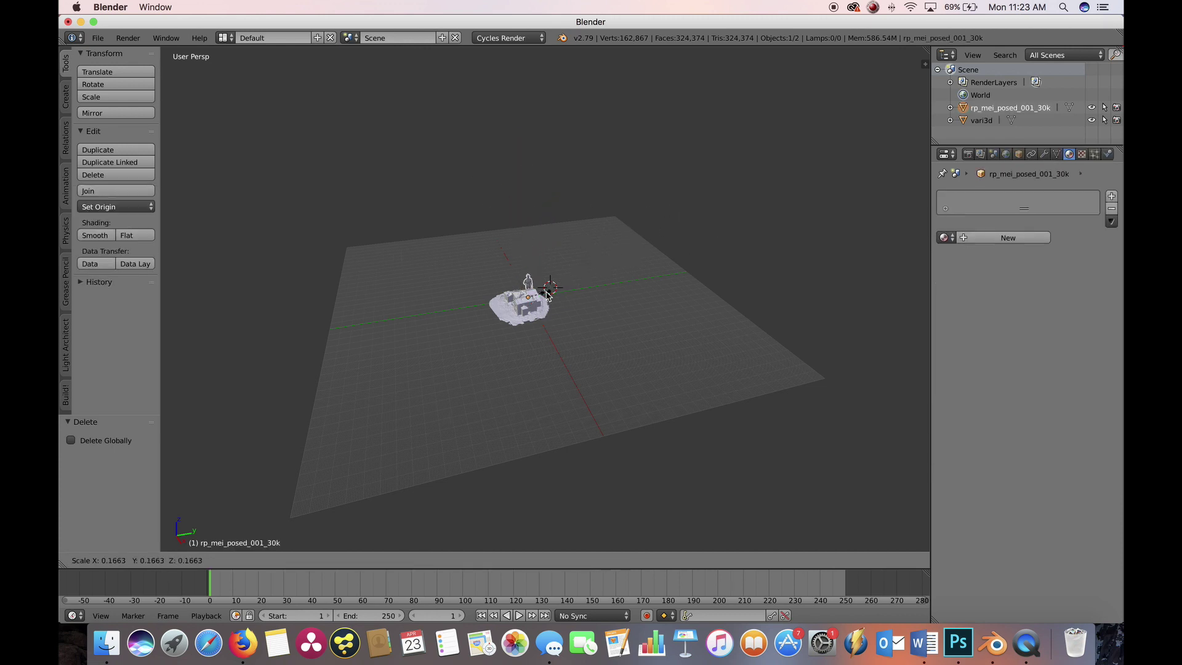
left_click(537, 302)
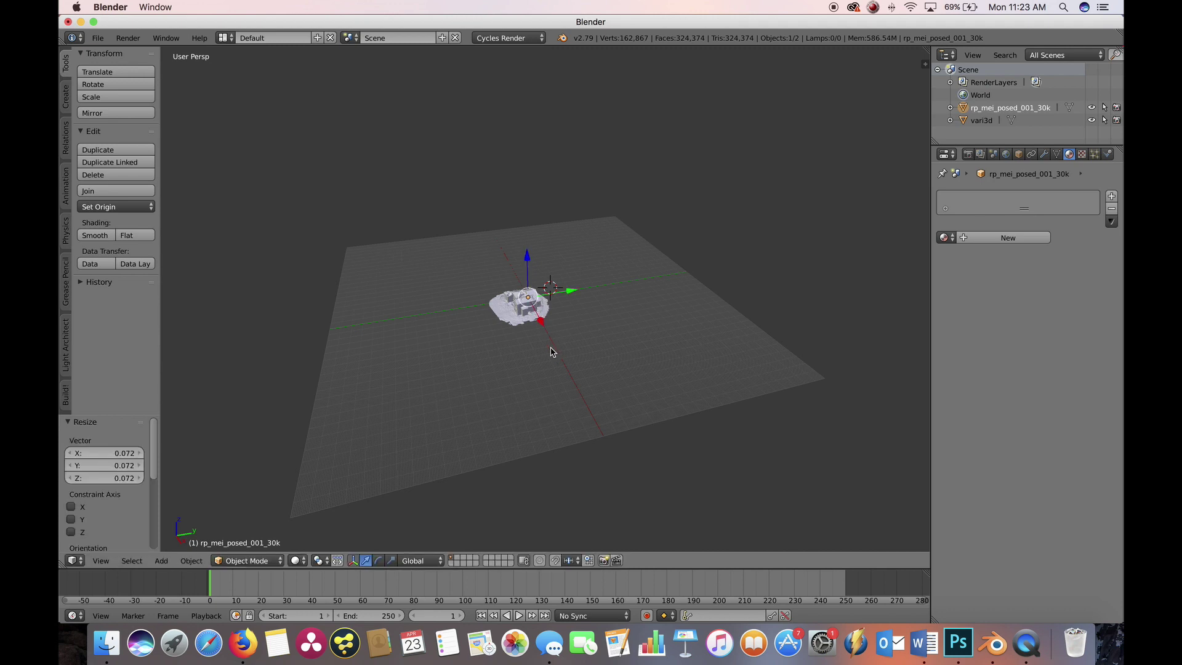
key("g")
key("x")
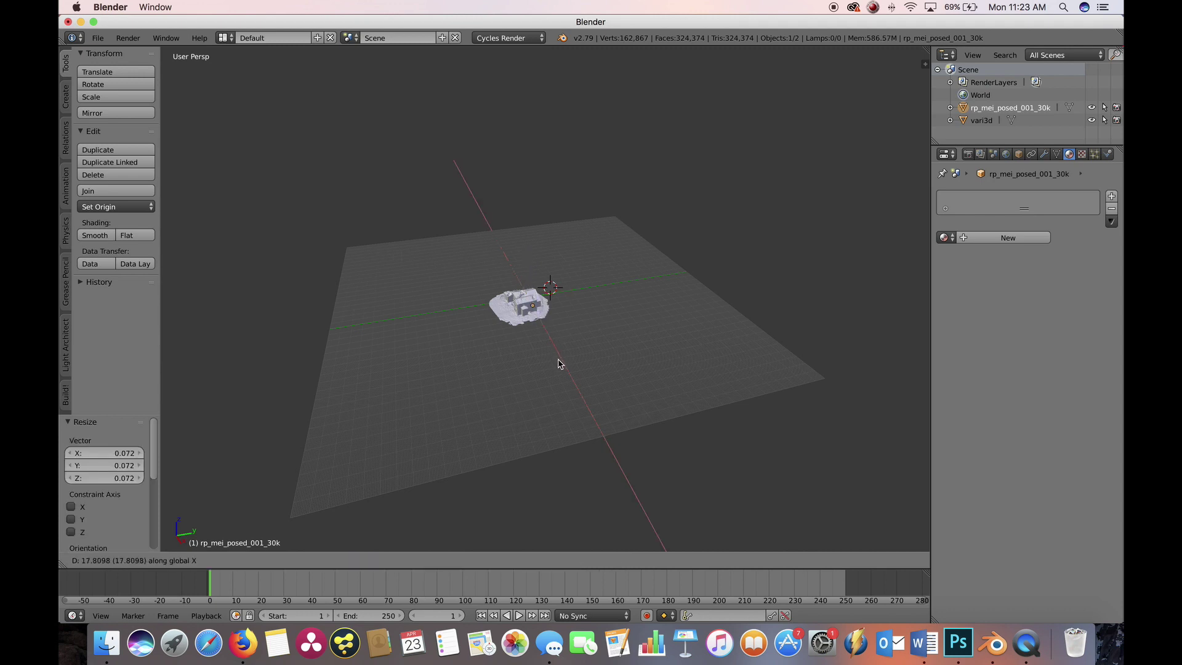
left_click(561, 375)
Step: Scale the figure down further by a factor of about 0.602 to suit the building's proportions
scroll(554, 376, "up", 8)
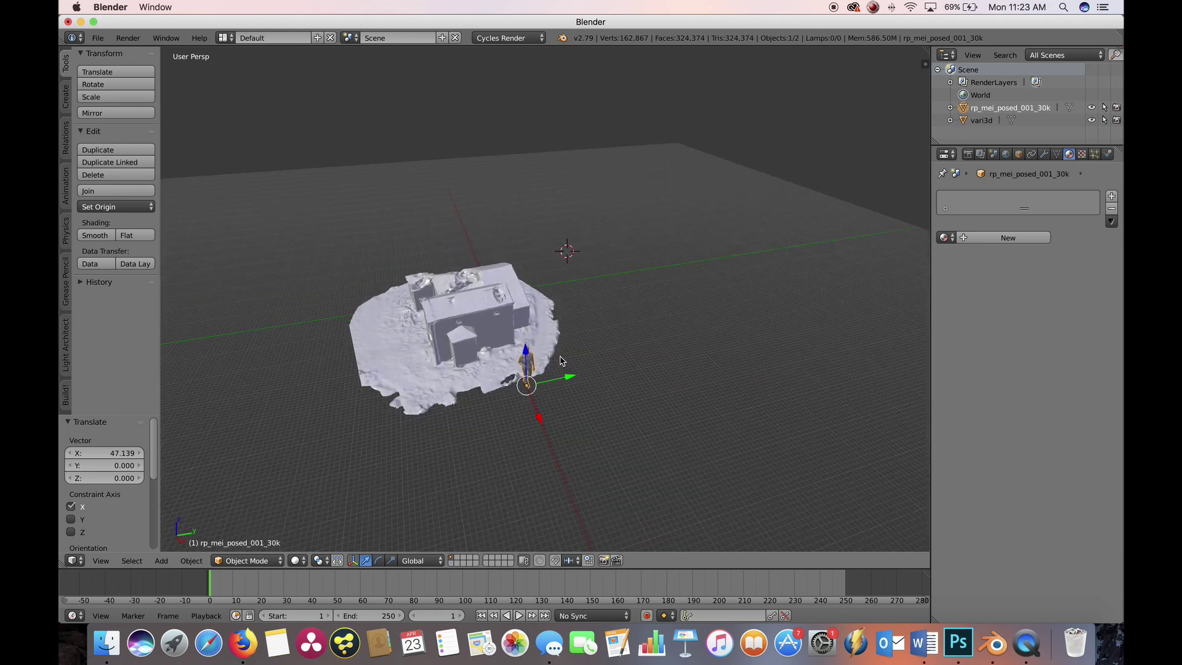
middle_click_drag(533, 439, 551, 415)
scroll(551, 412, "up", 10)
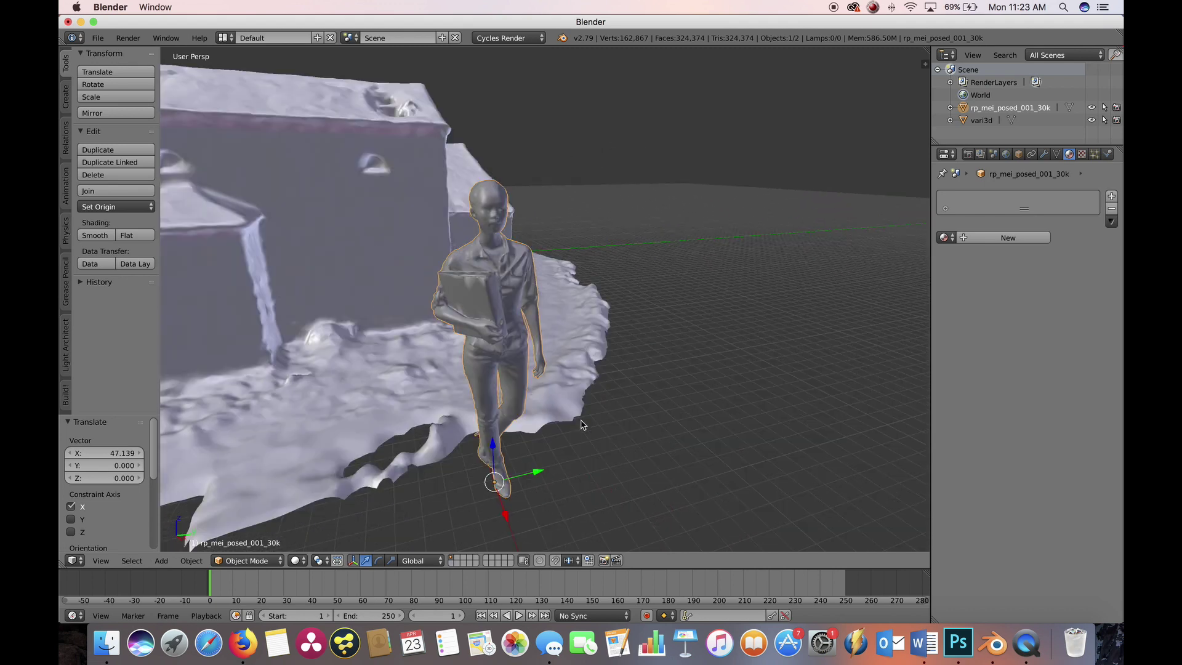
key("s")
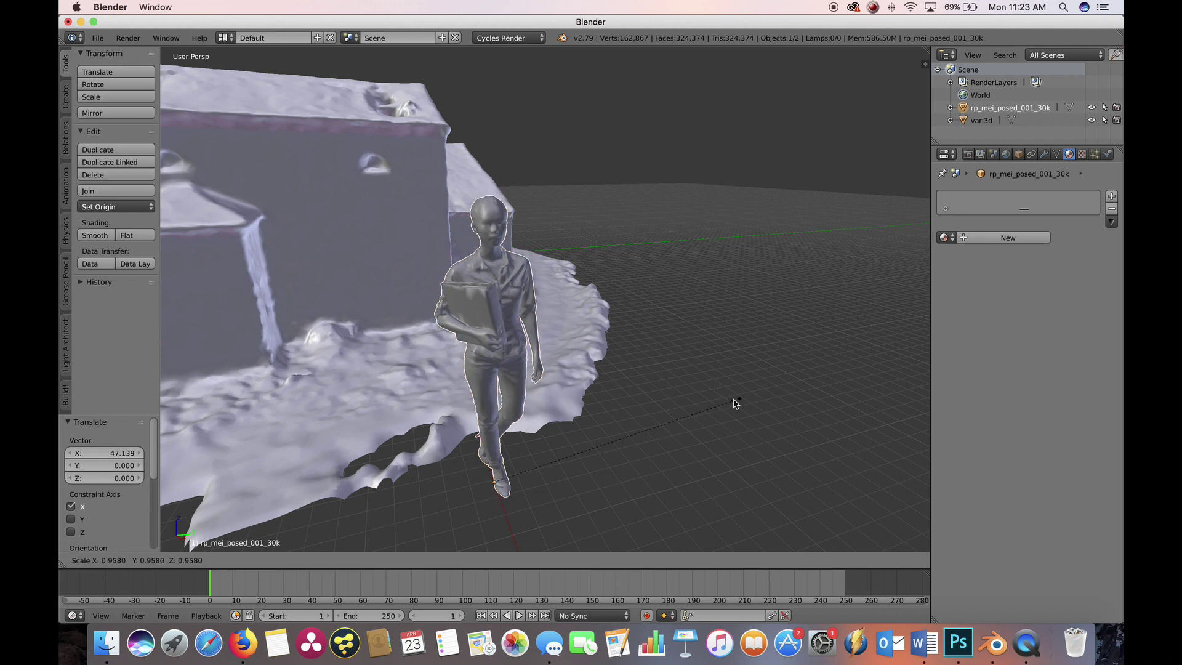
left_click(640, 417)
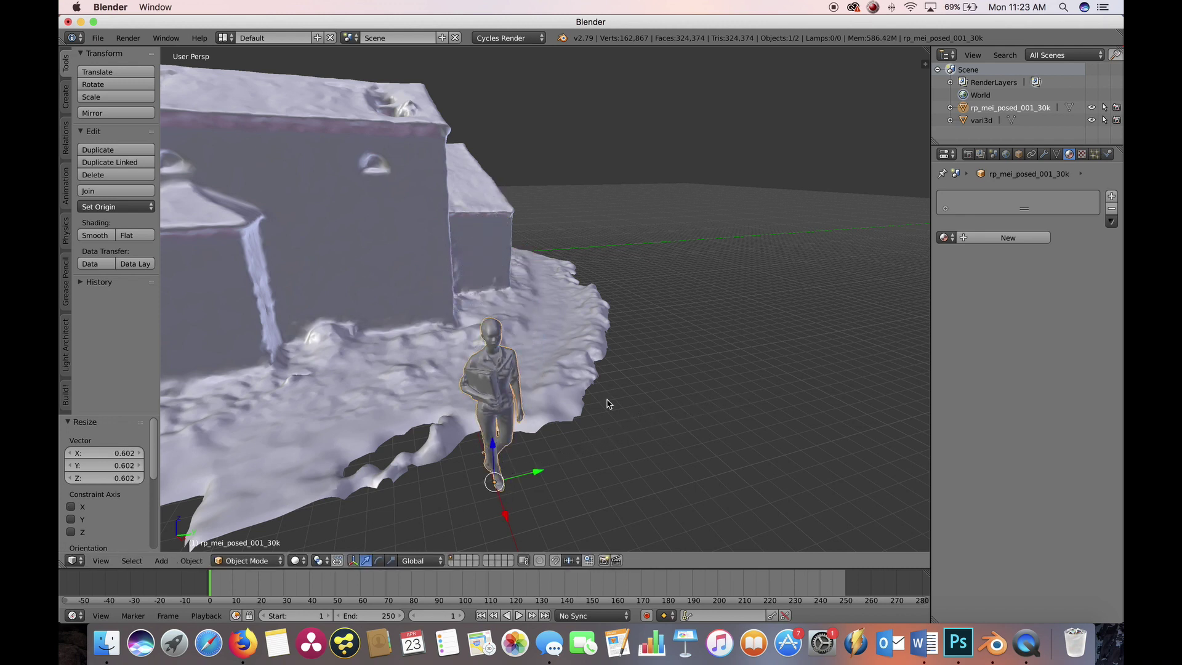
Step: Move the figure about -34.5 units along Y and about -19.4 units along X, in front of the building's entrance
scroll(610, 400, "down", 8)
middle_click_drag(567, 394, 599, 279)
scroll(441, 257, "up", 3)
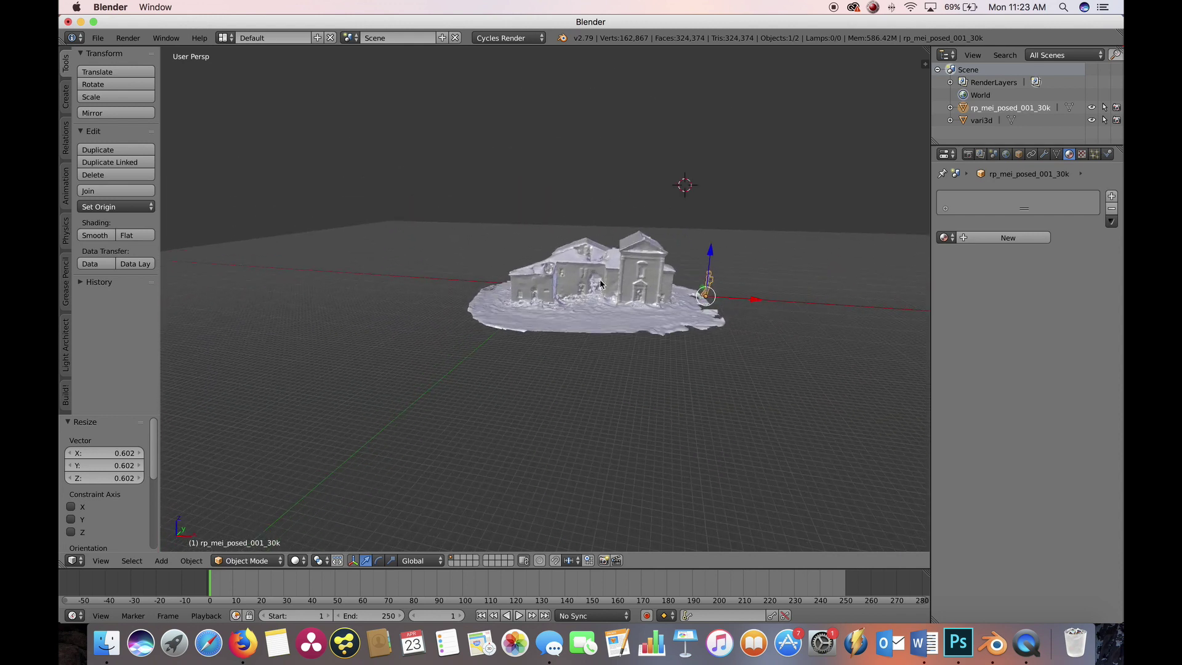
scroll(684, 311, "up", 4)
scroll(800, 314, "down", 2)
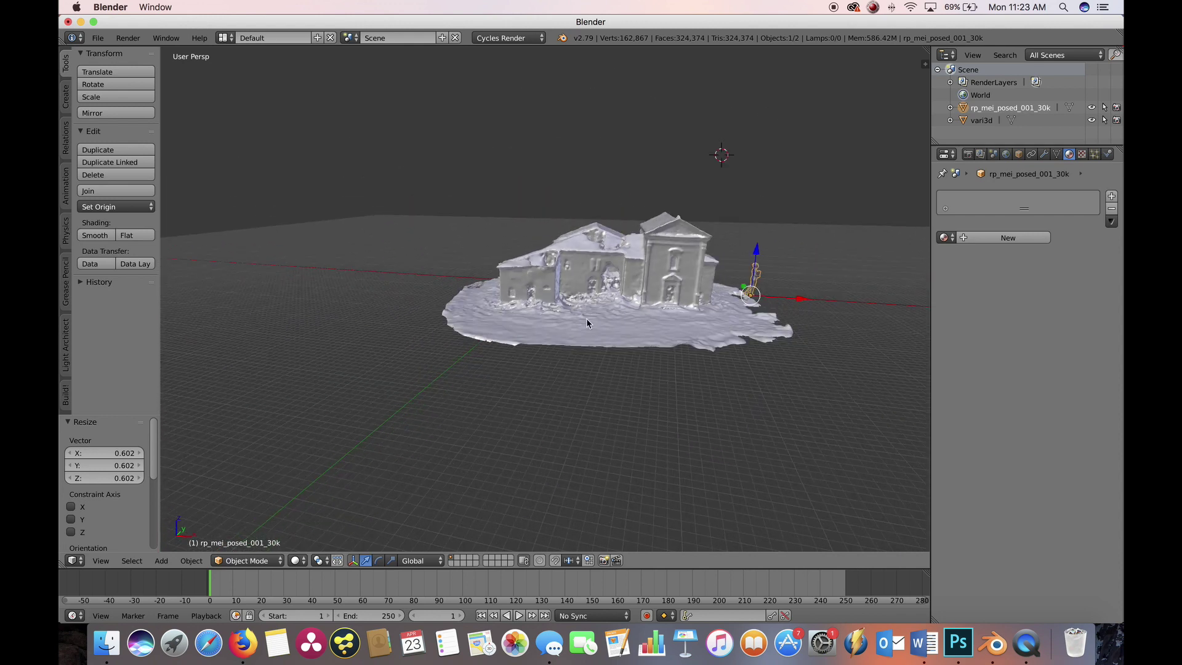
key("g")
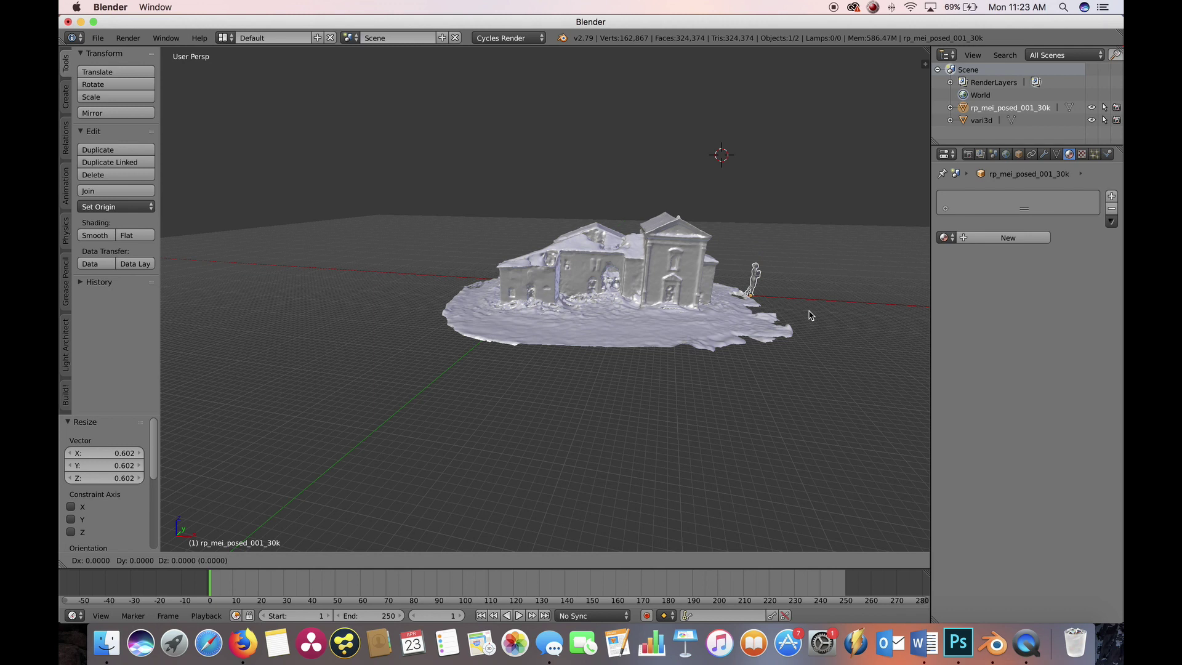
key("y")
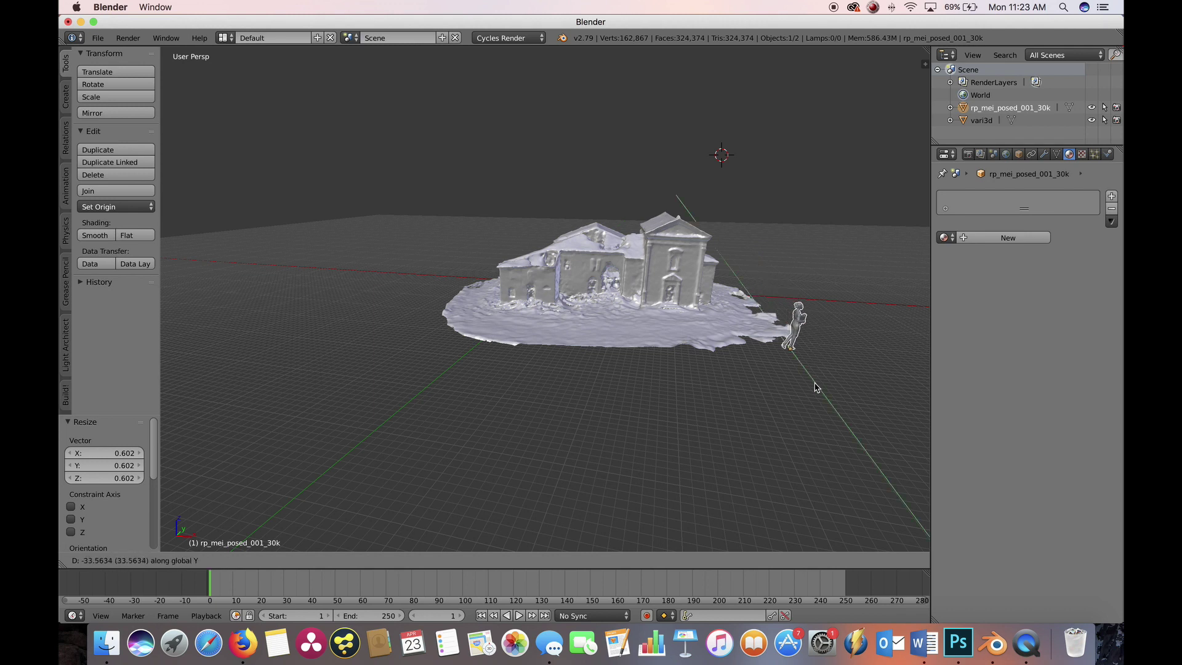
left_click(815, 390)
key("g")
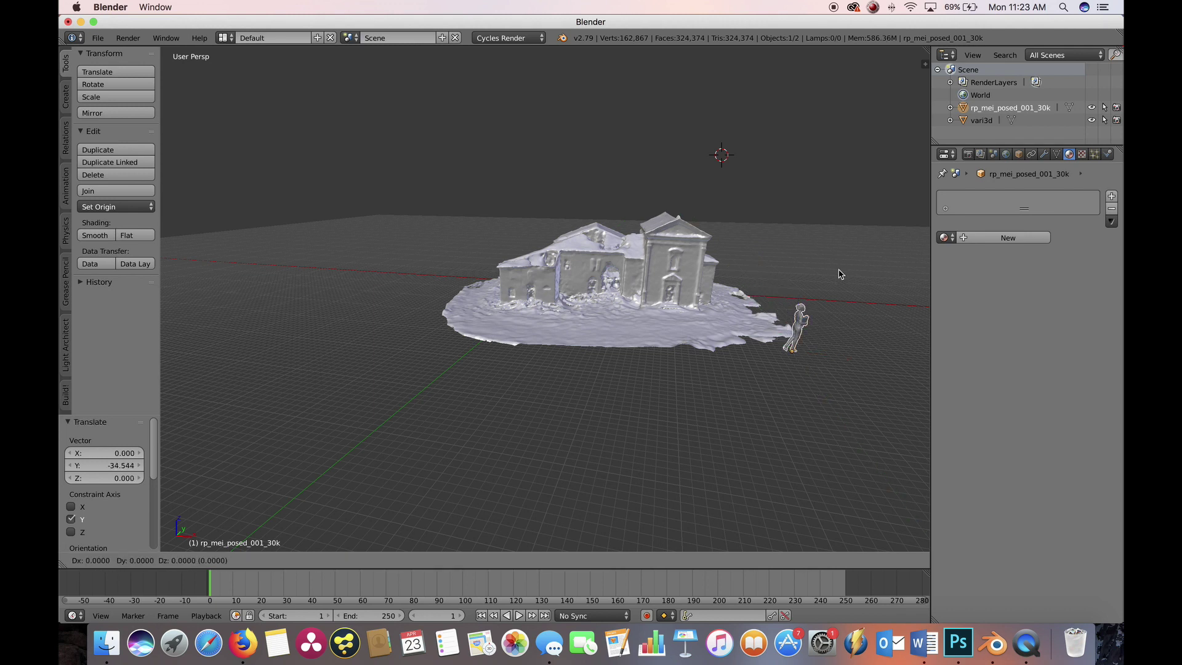
key("x")
left_click(707, 279)
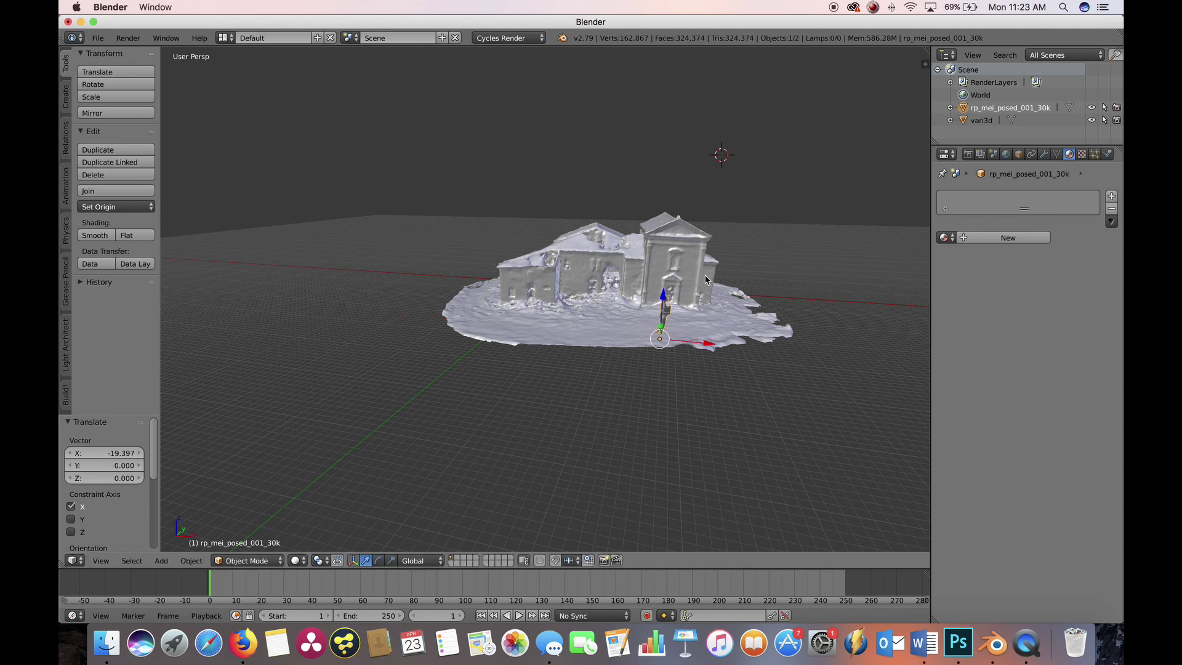
Step: Rotate the figure about -107° around the Z axis to face away from the building's entrance
key("r")
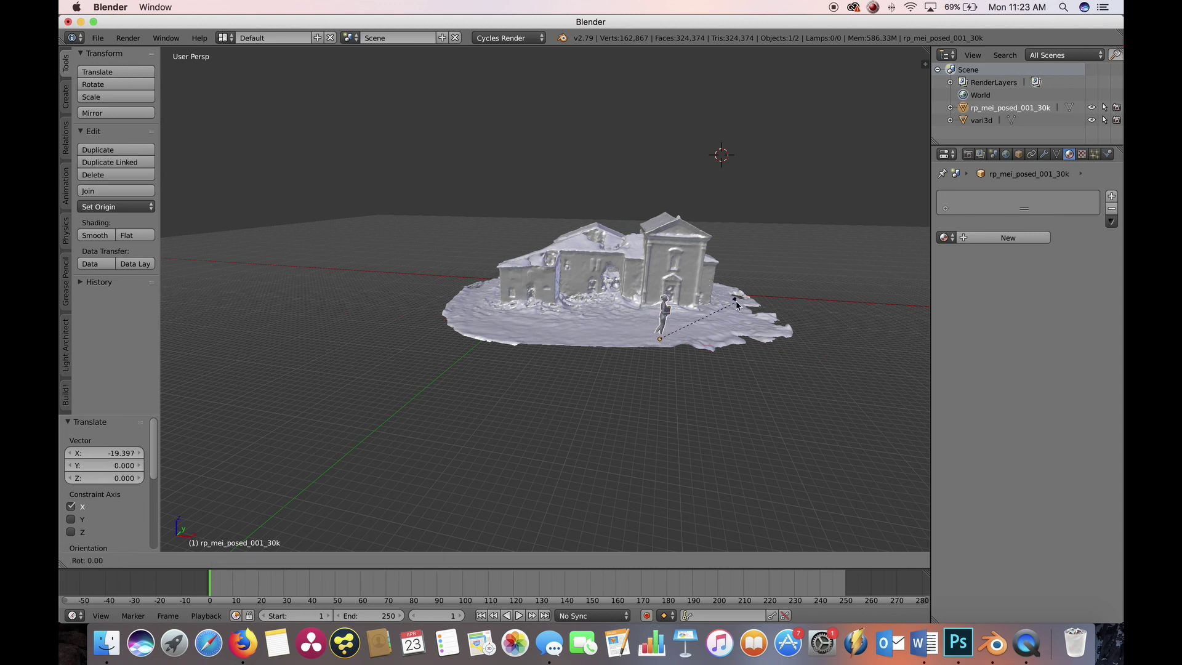
key("z")
left_click(669, 392)
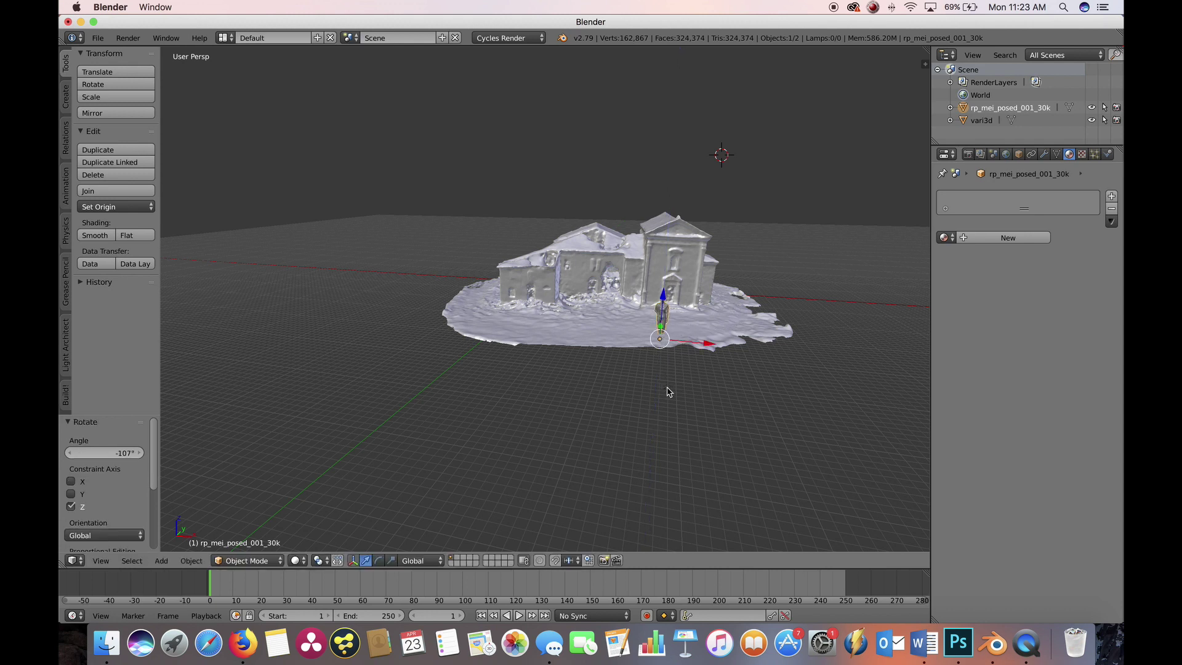
Step: Raise the figure about 1.2 units along Z onto the terrain and scale it by about 0.574
scroll(674, 378, "up", 5)
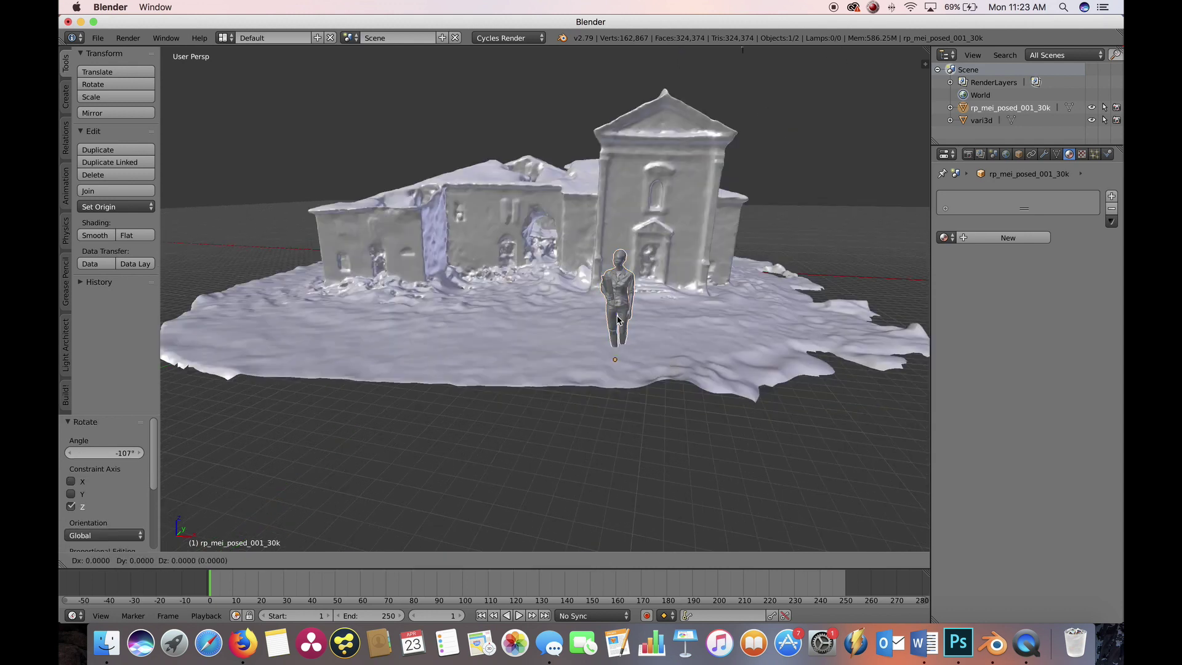
key("g")
key("z")
left_click(623, 306)
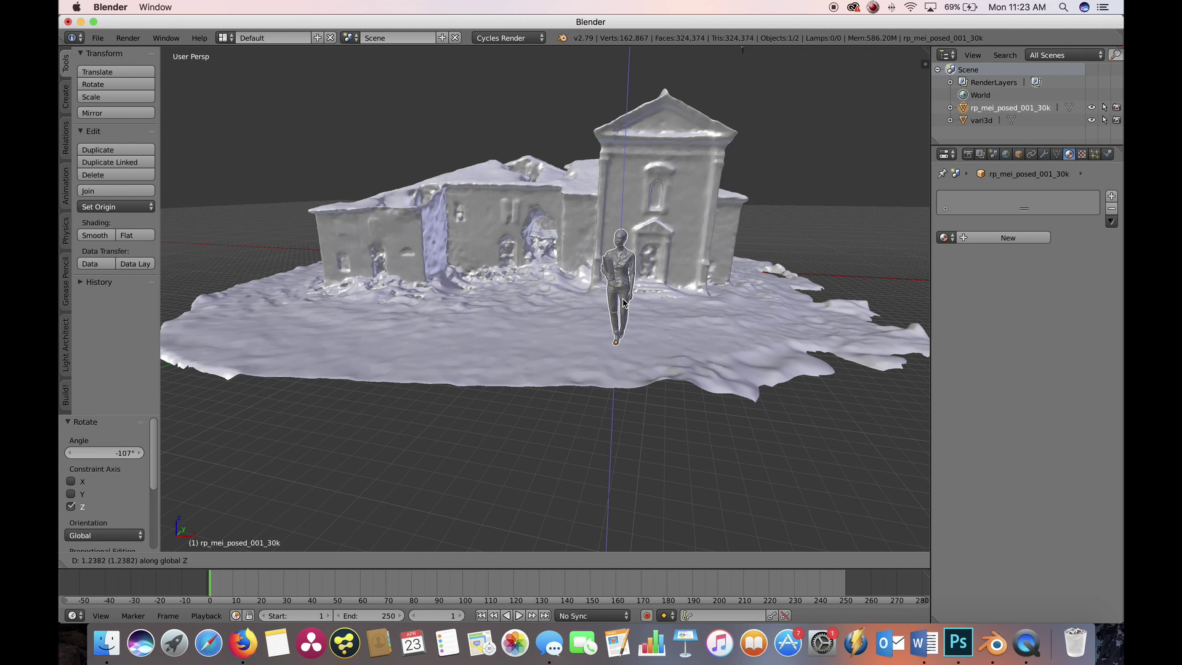
middle_click_drag(623, 306, 462, 295)
scroll(487, 323, "up", 5)
scroll(487, 319, "down", 8)
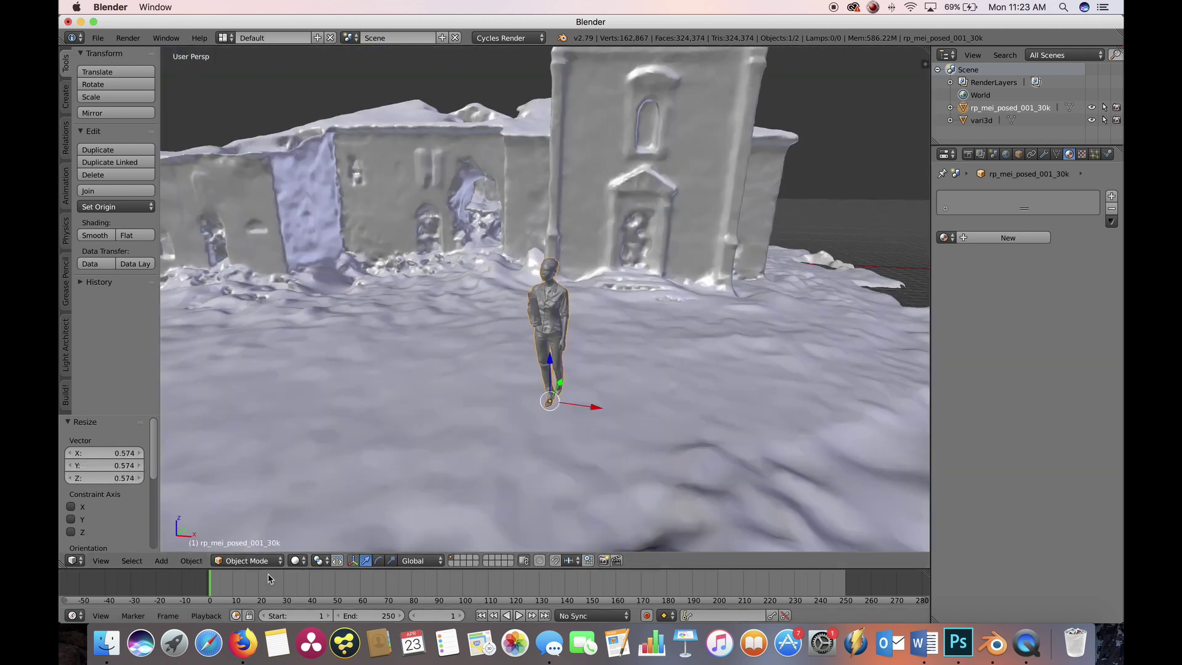
Step: Set the viewport shading to Material, preview the scene in Rendered shading, and return to Material shading
left_click(297, 560)
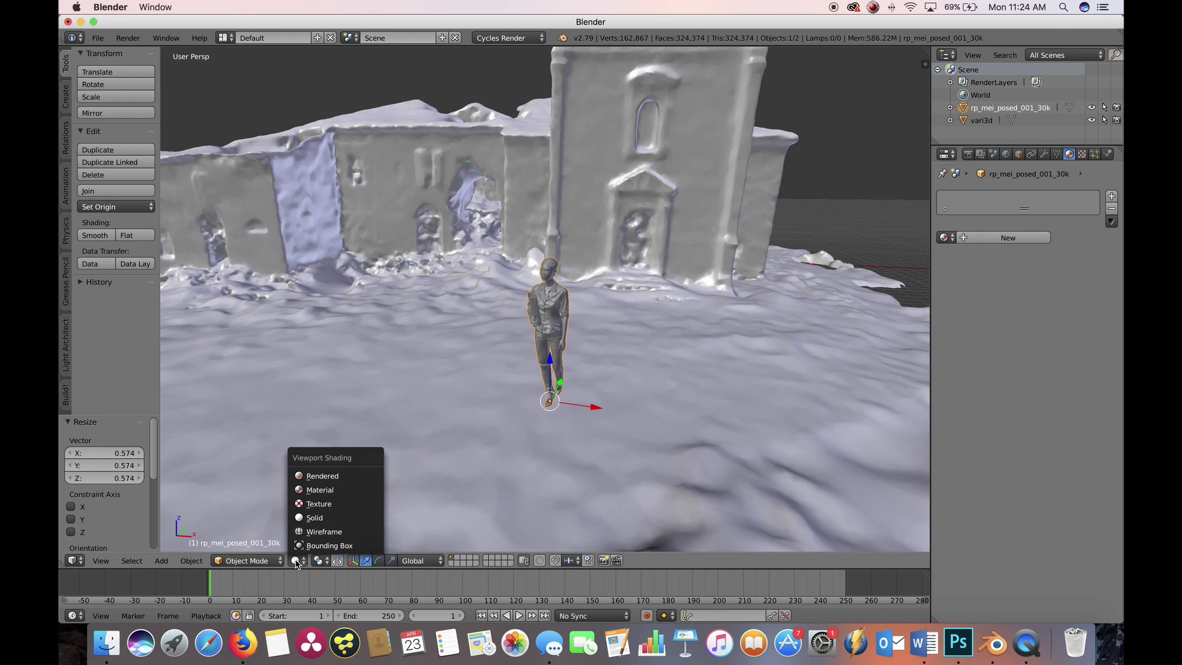
left_click(314, 492)
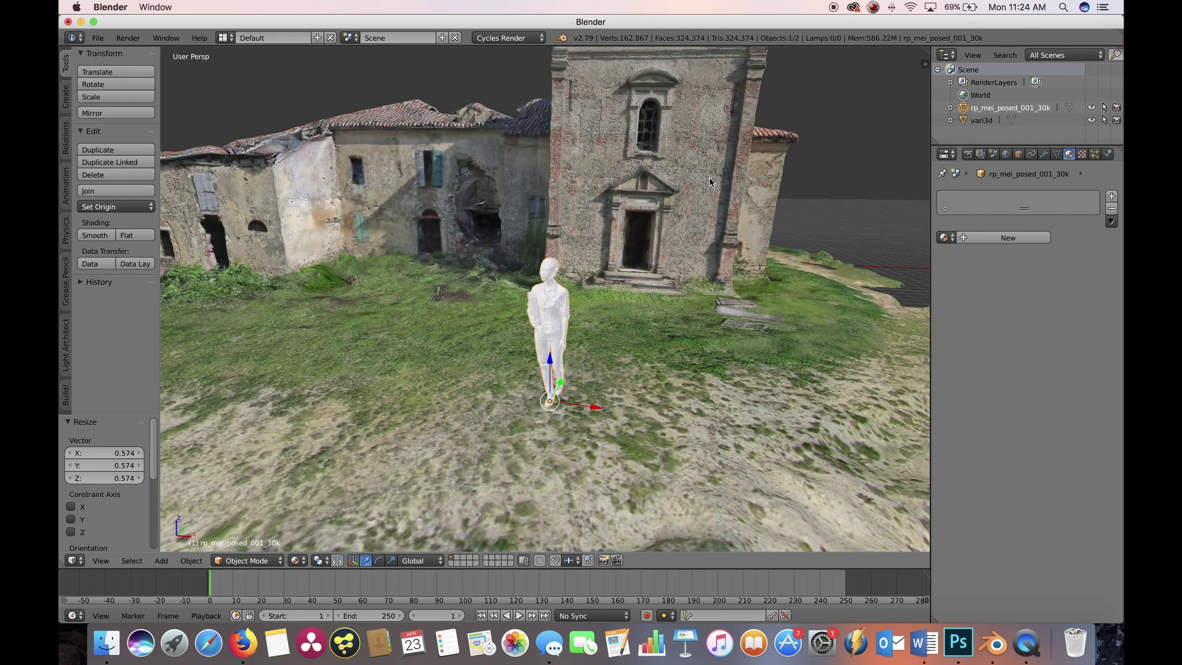
key("shift+z")
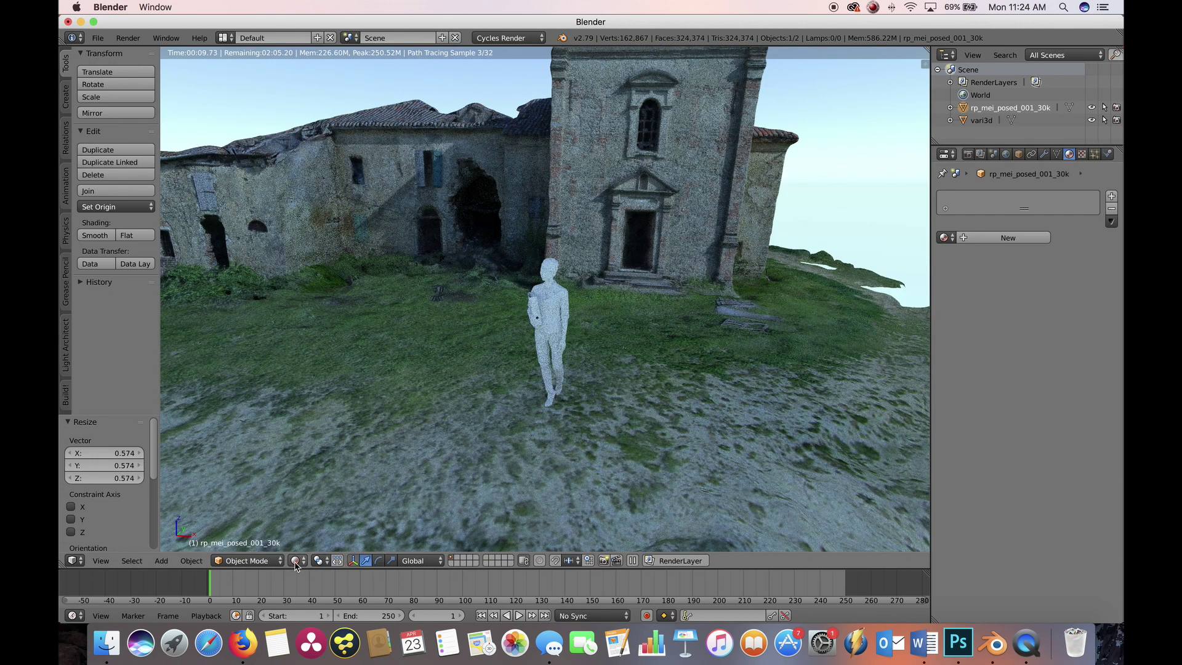
left_click(297, 561)
left_click(319, 489)
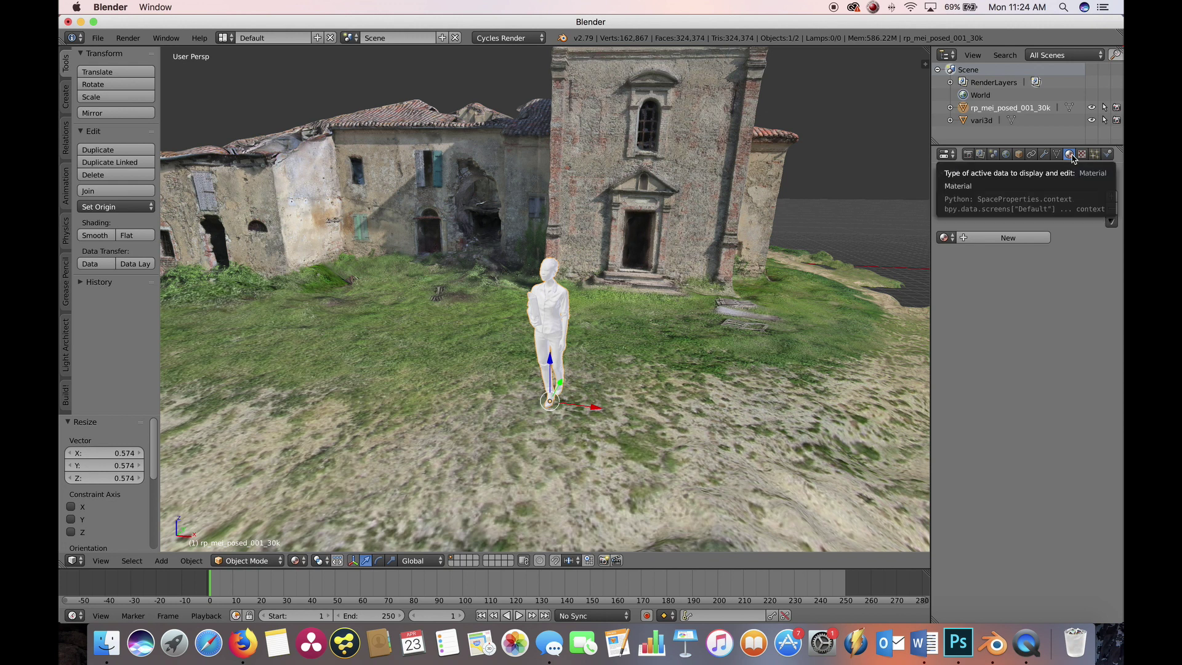
Step: Create a new material for the figure and use an Image Texture as its diffuse colour
left_click(1007, 238)
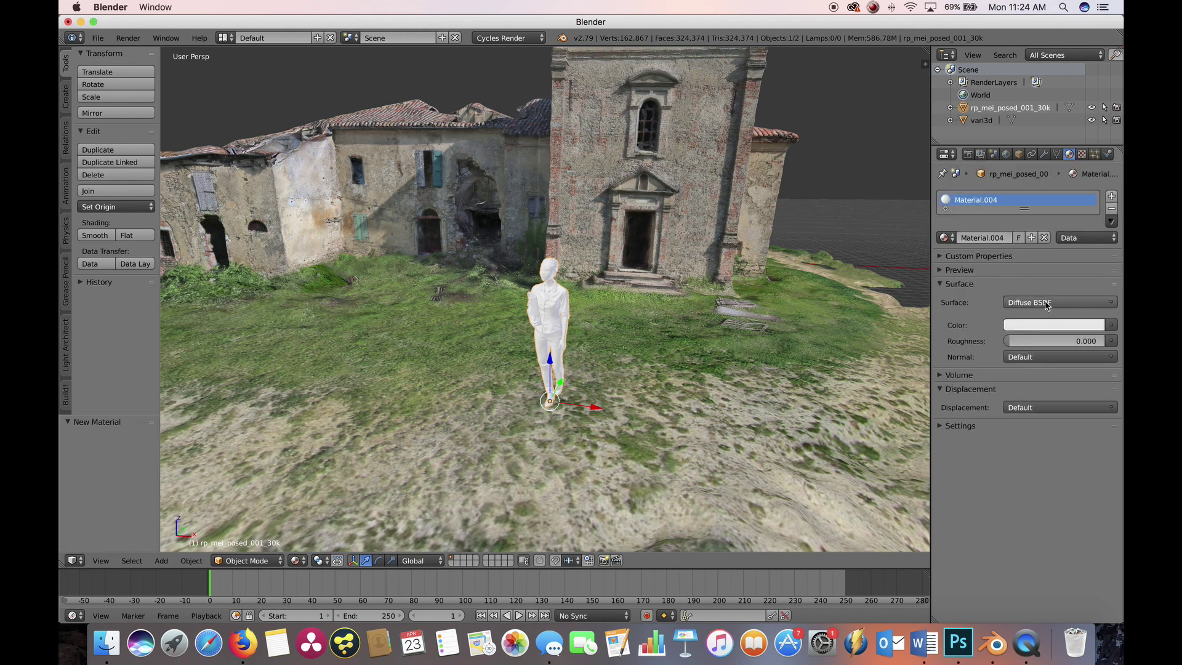
left_click(1113, 326)
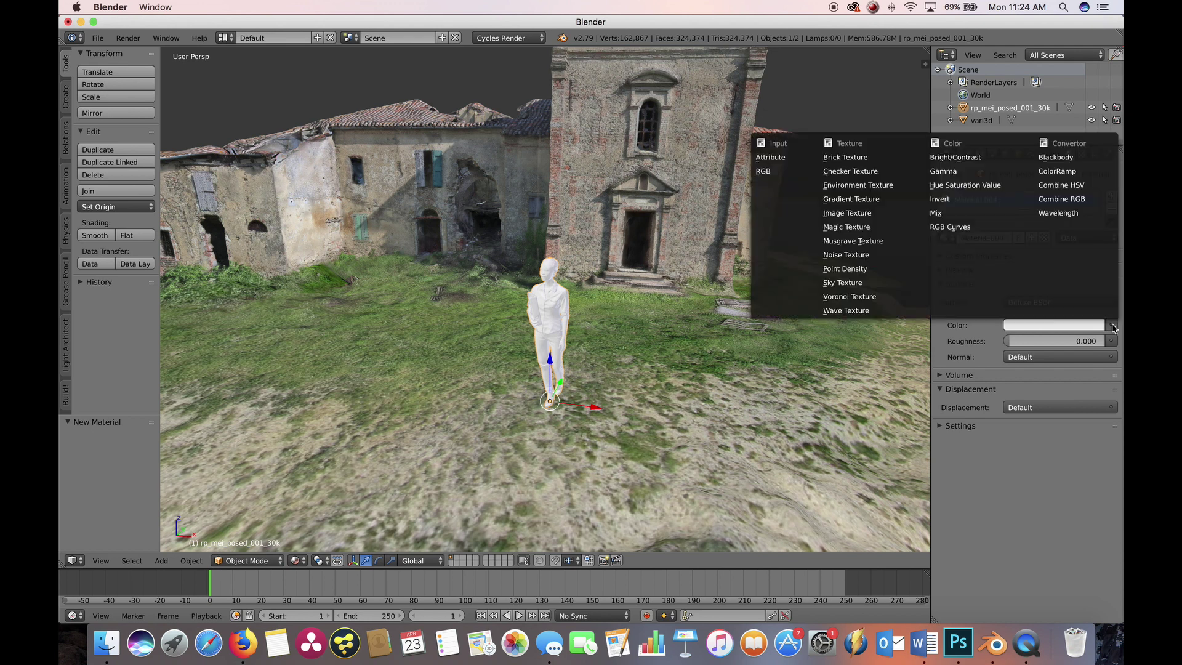
left_click(864, 213)
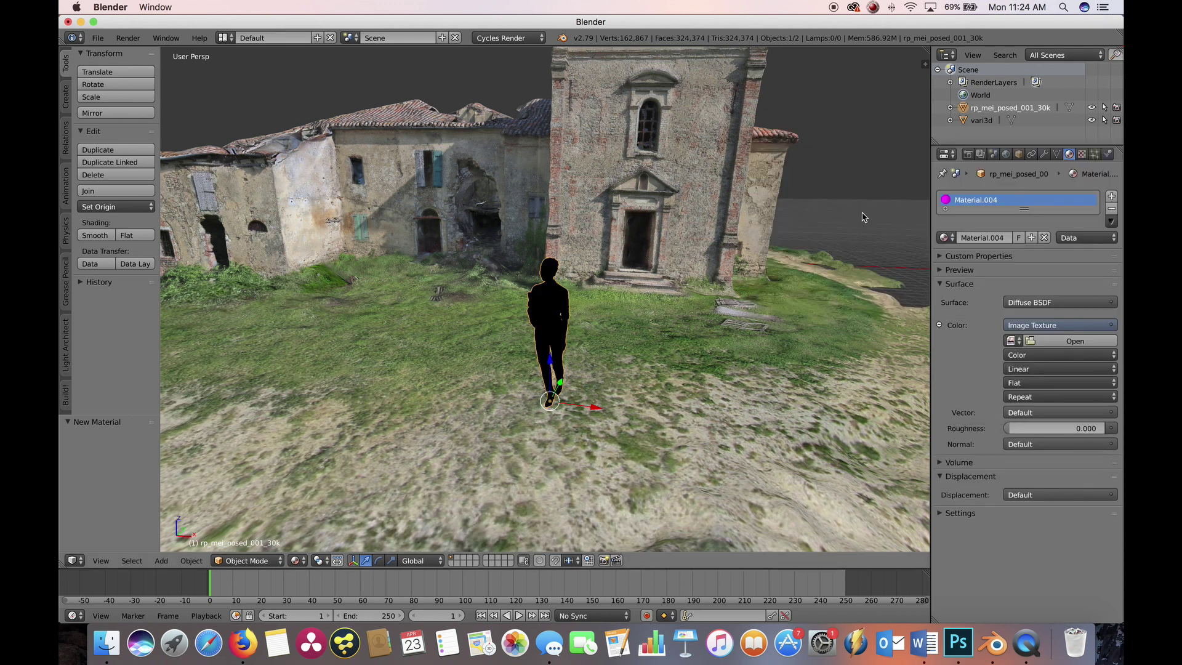
Step: Load rp_mei_posed_001_dif.jpg from the tex folder of rp_mei_posed_001_MAX in Downloads as the figure's colour texture
left_click(1038, 343)
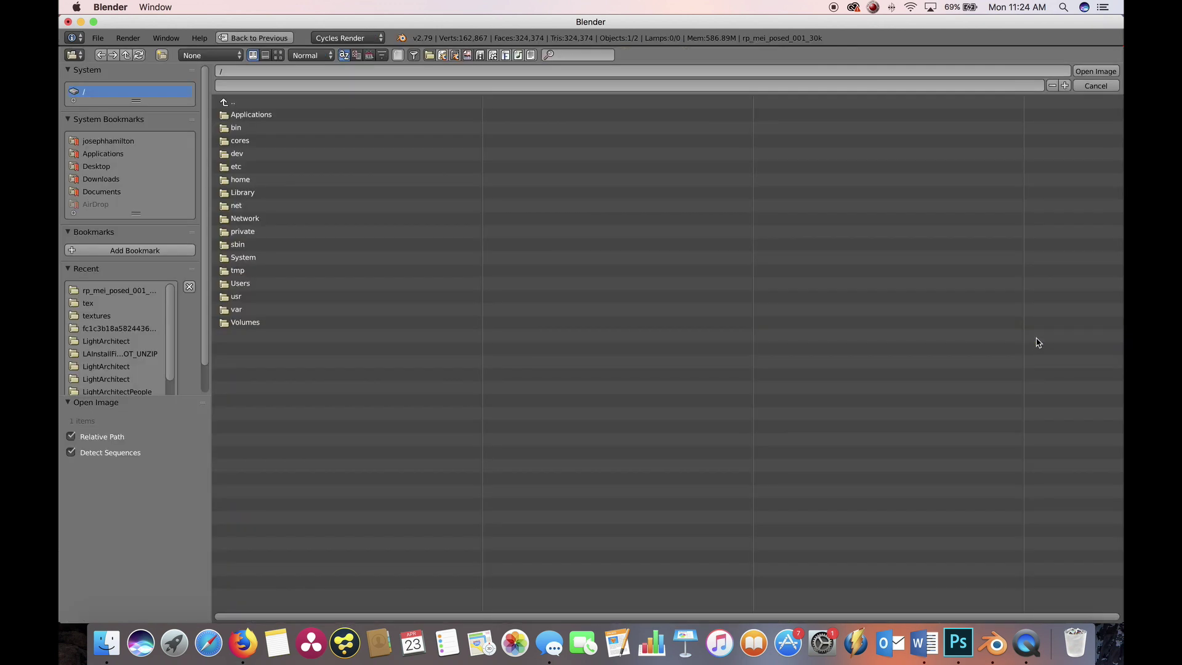
left_click(99, 180)
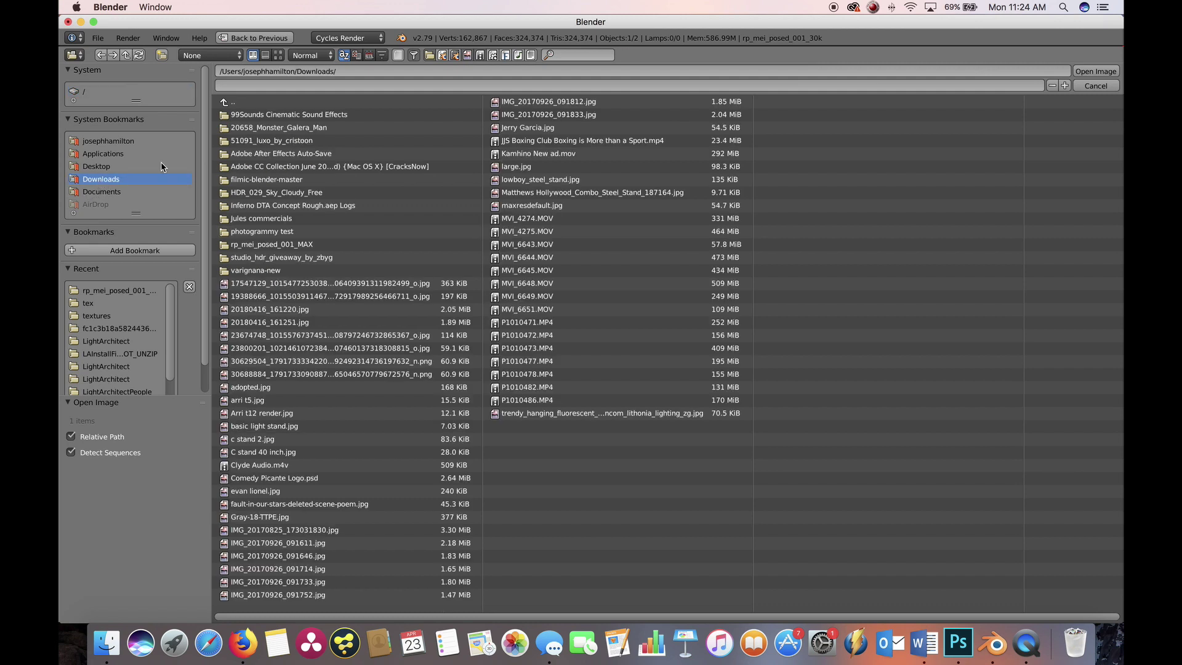
left_click(257, 248)
left_click(240, 120)
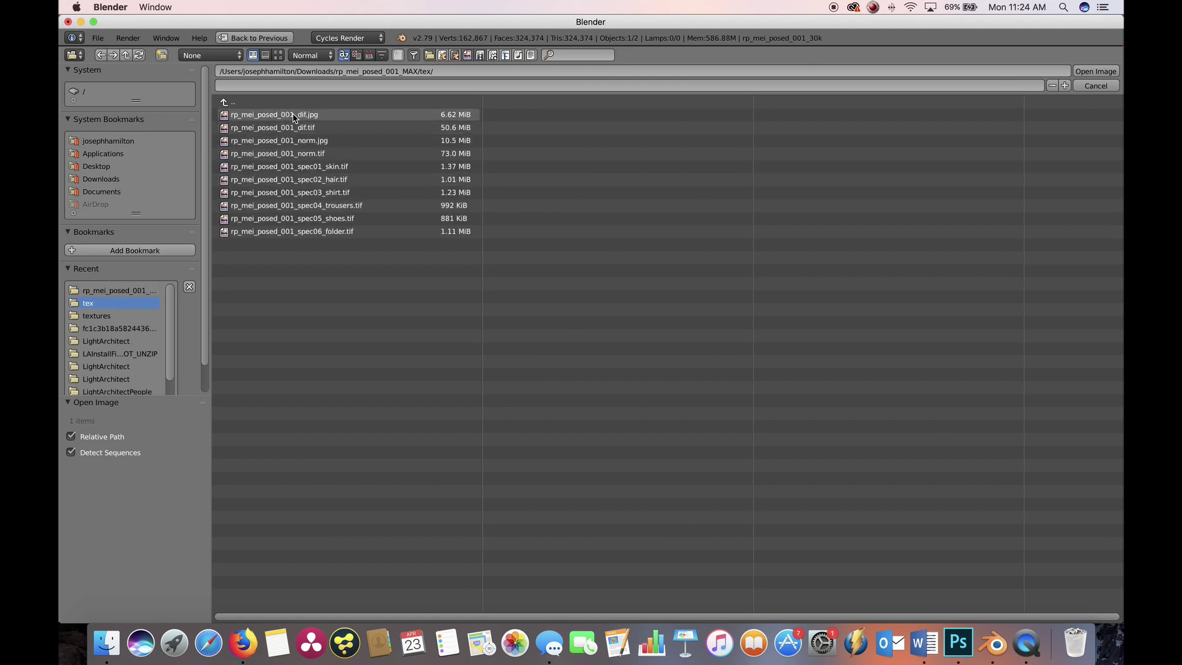
left_click(254, 117)
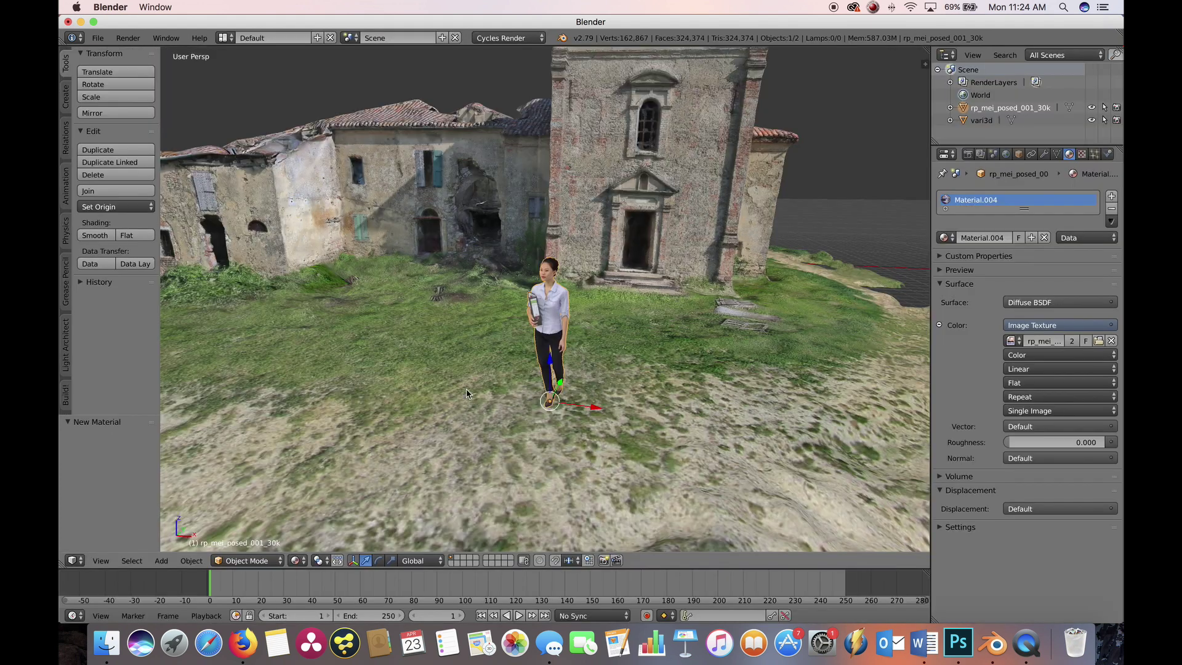
Step: View the textured figure in front of the building with the viewport shading set to Rendered
scroll(524, 307, "down", 8)
middle_click_drag(524, 326, 533, 335)
scroll(532, 335, "up", 10)
middle_click_drag(609, 345, 626, 358)
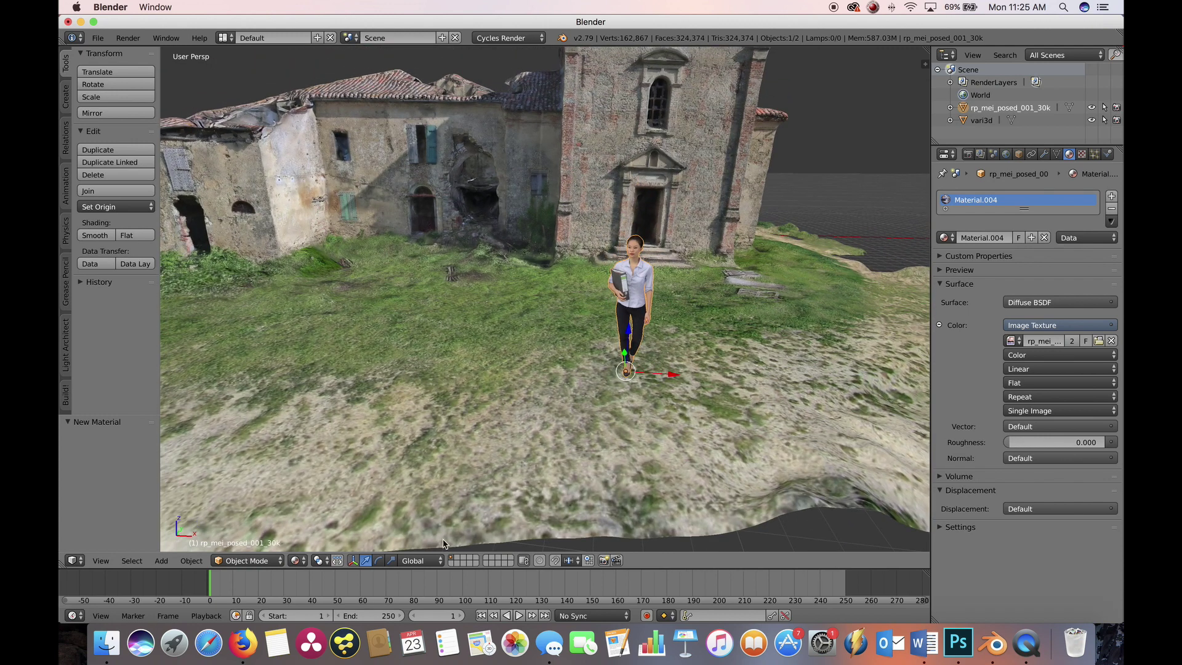
left_click(296, 561)
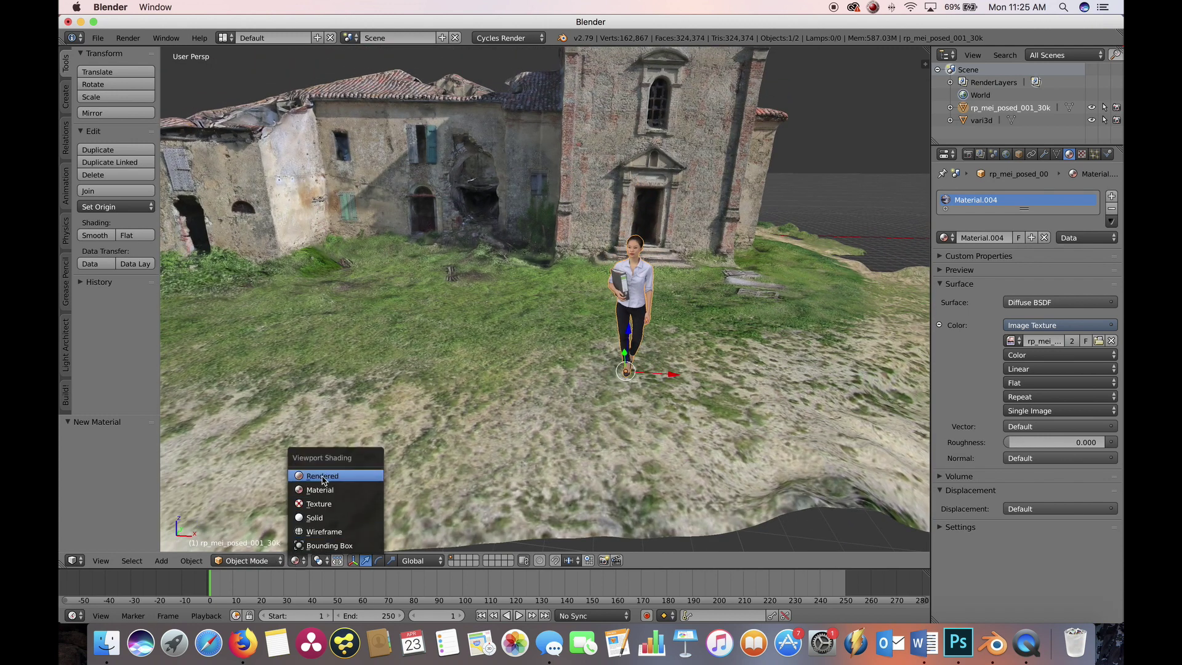
left_click(322, 478)
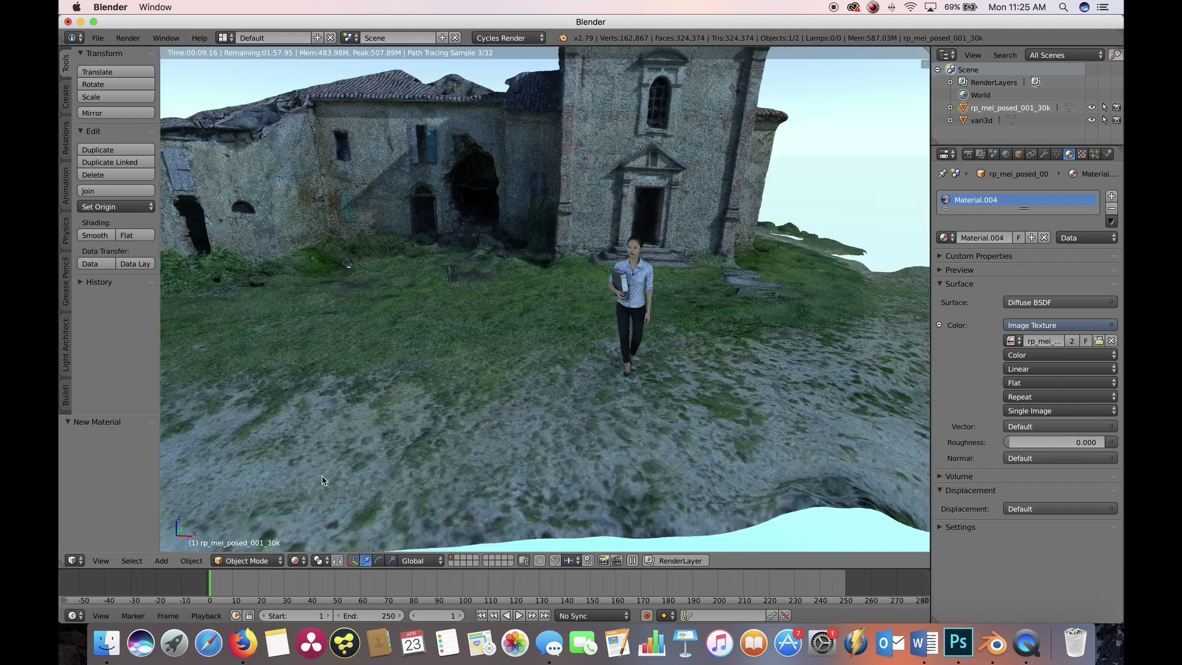